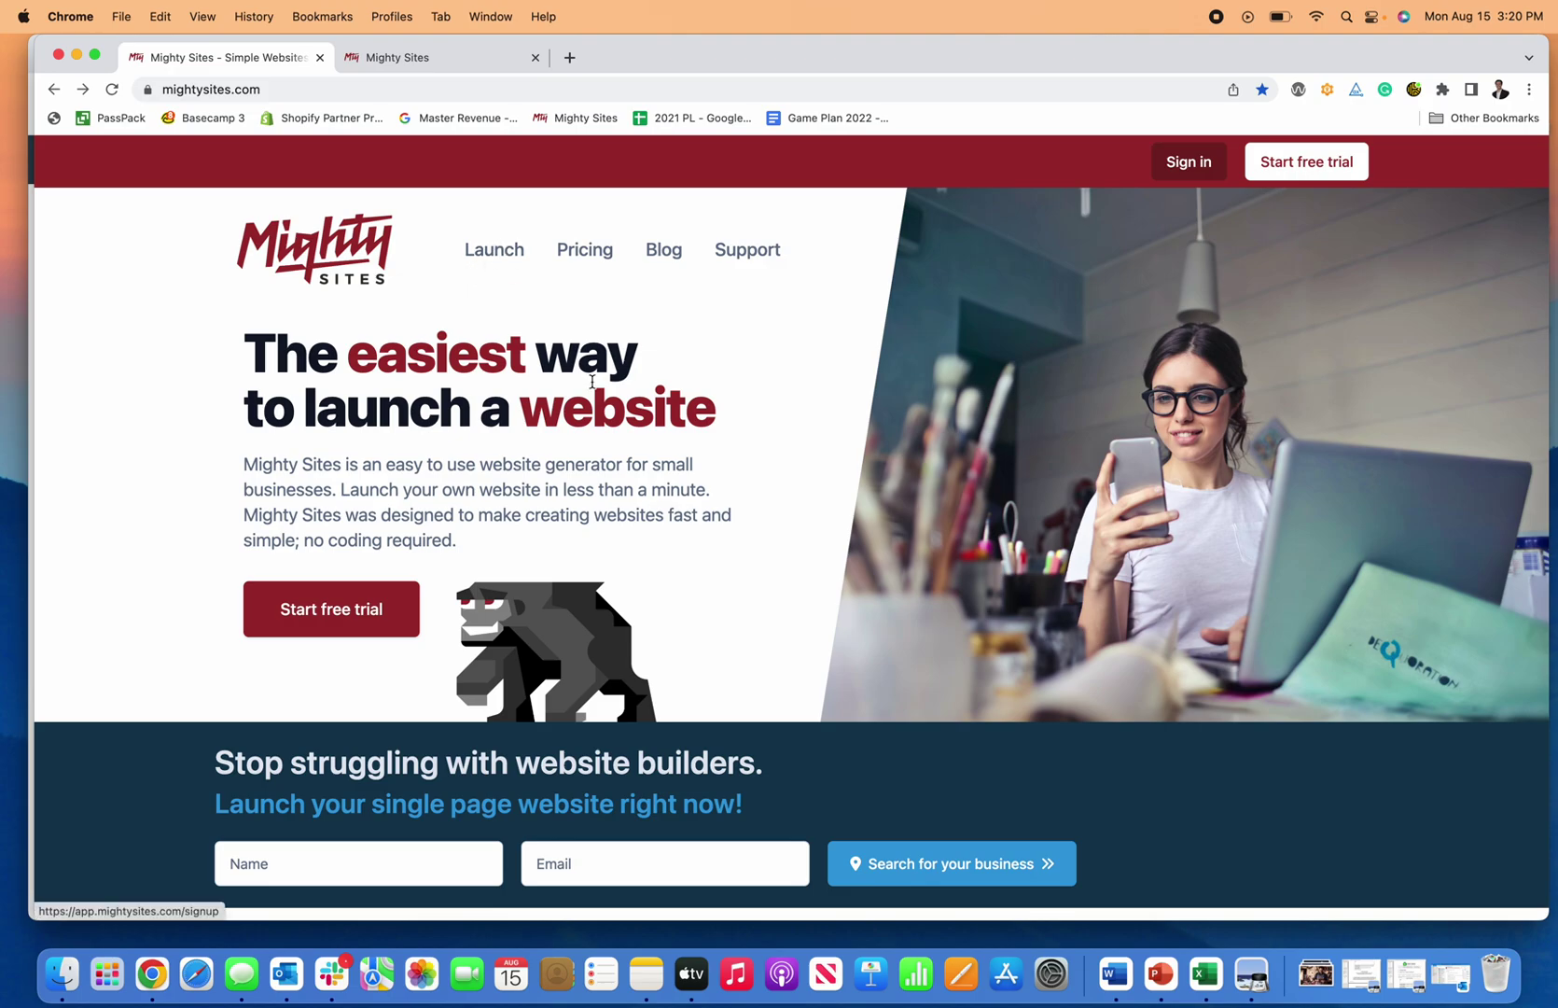
Scroll the mightysites.com homepage down to the Choose your industry grid and back up slightly
scroll(593, 379, down, 8)
scroll(592, 380, down, 20)
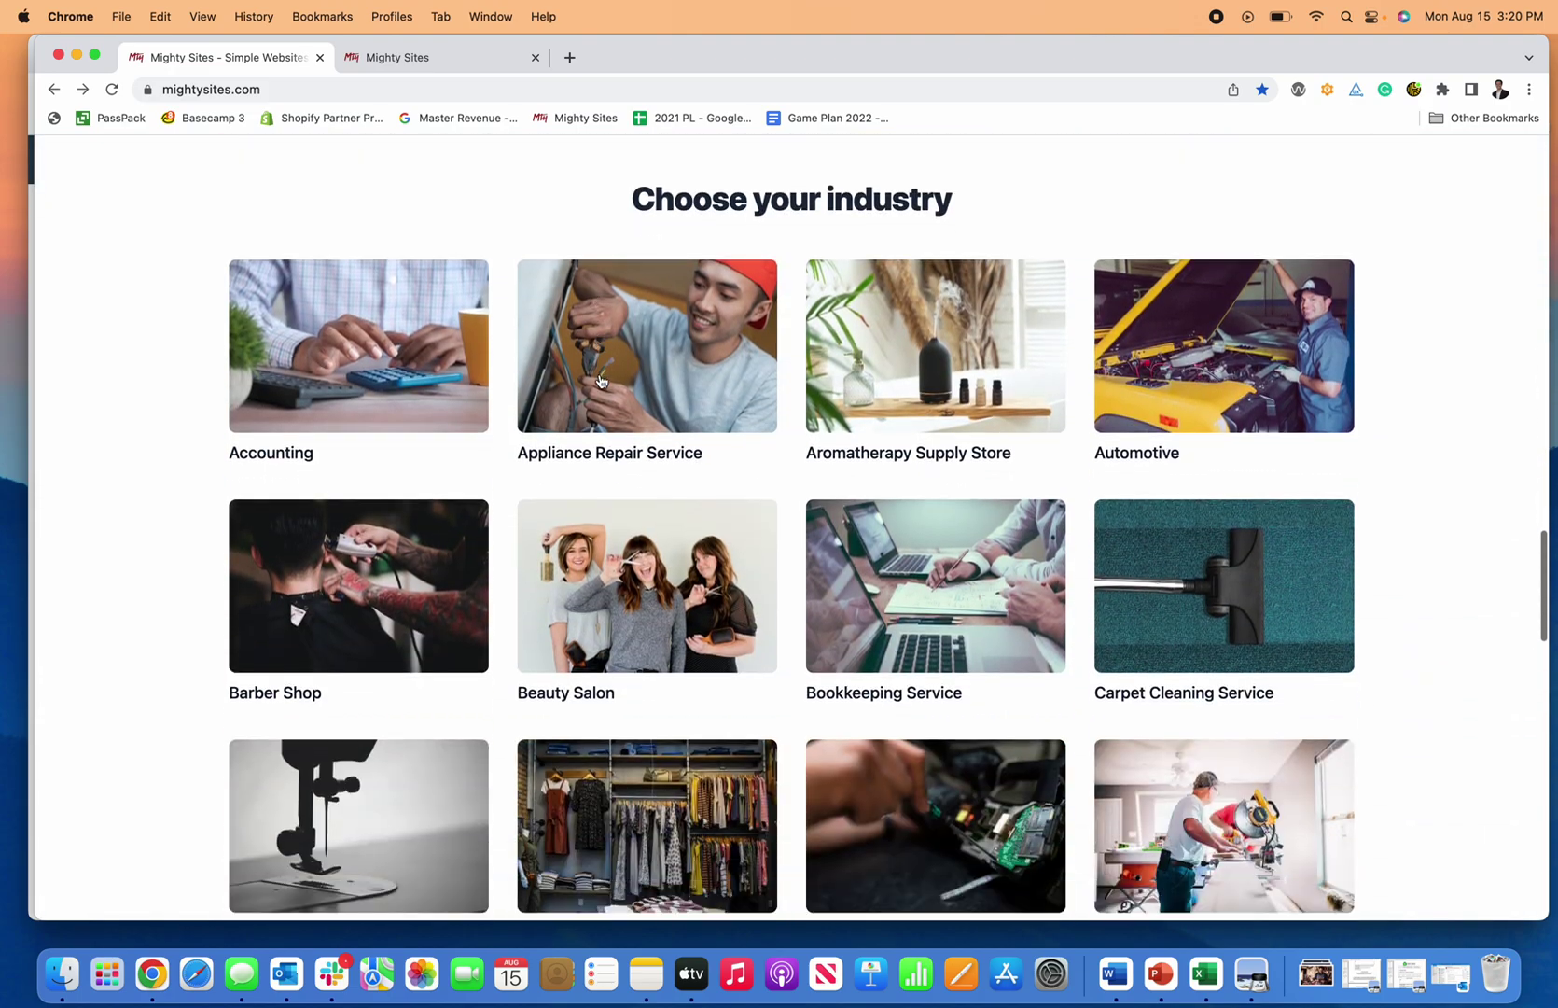
scroll(859, 448, down, 1)
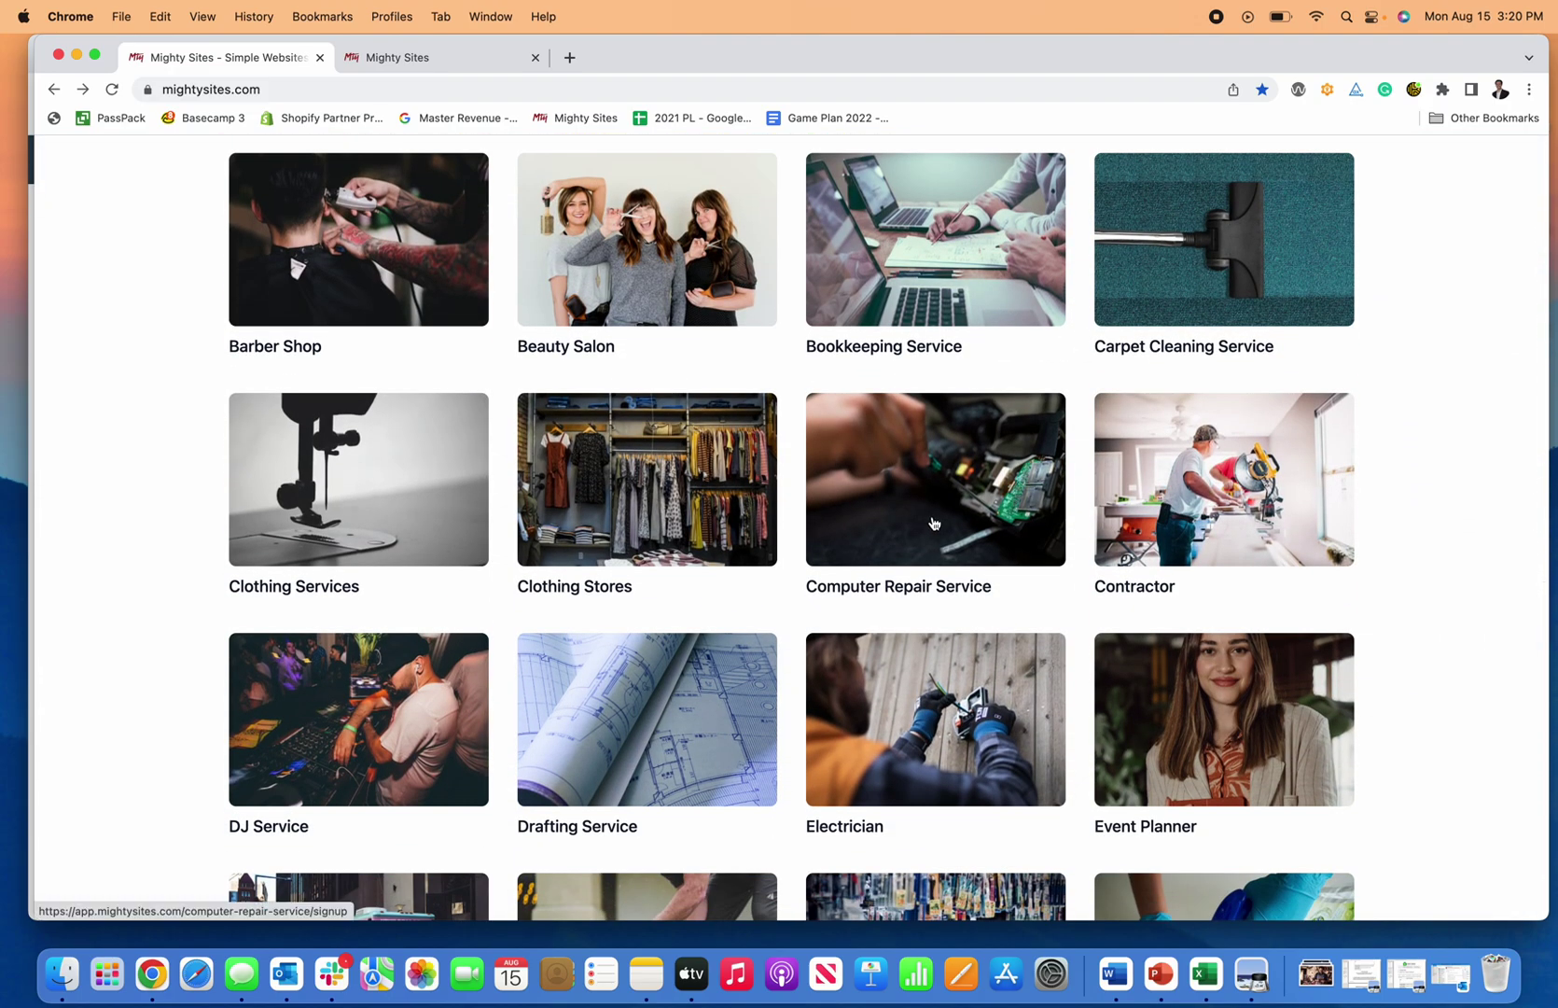
scroll(903, 498, up, 5)
Pick the Computer Repair Service industry and select the first 'computer repair' business suggestion
click(422, 67)
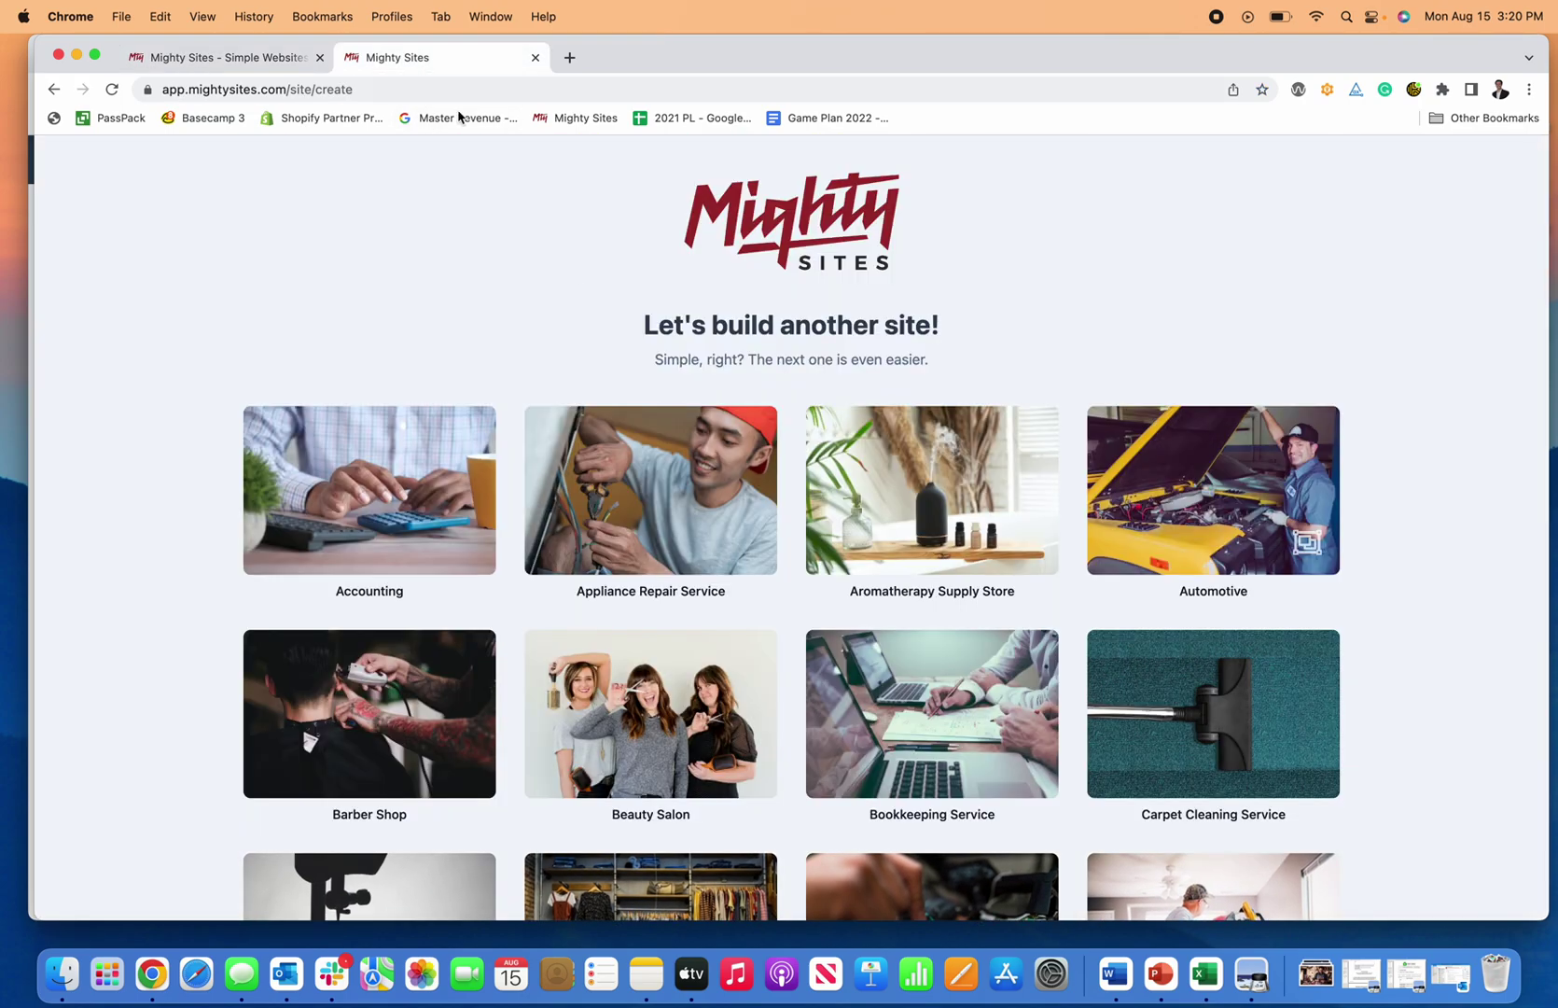
scroll(888, 535, down, 5)
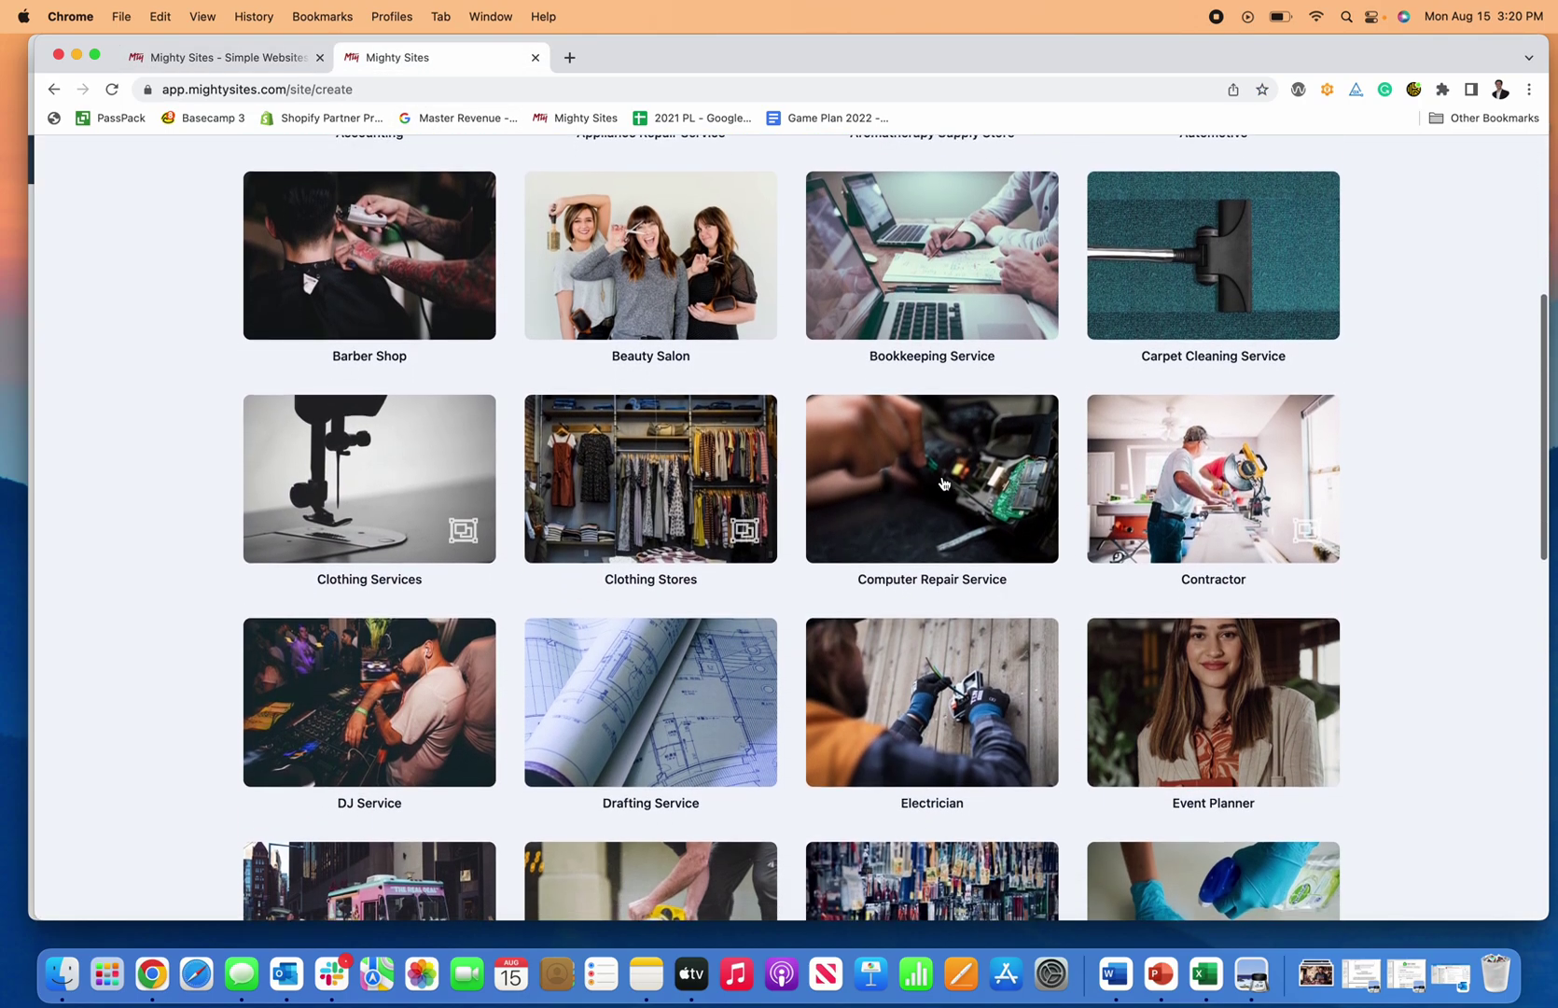
click(934, 494)
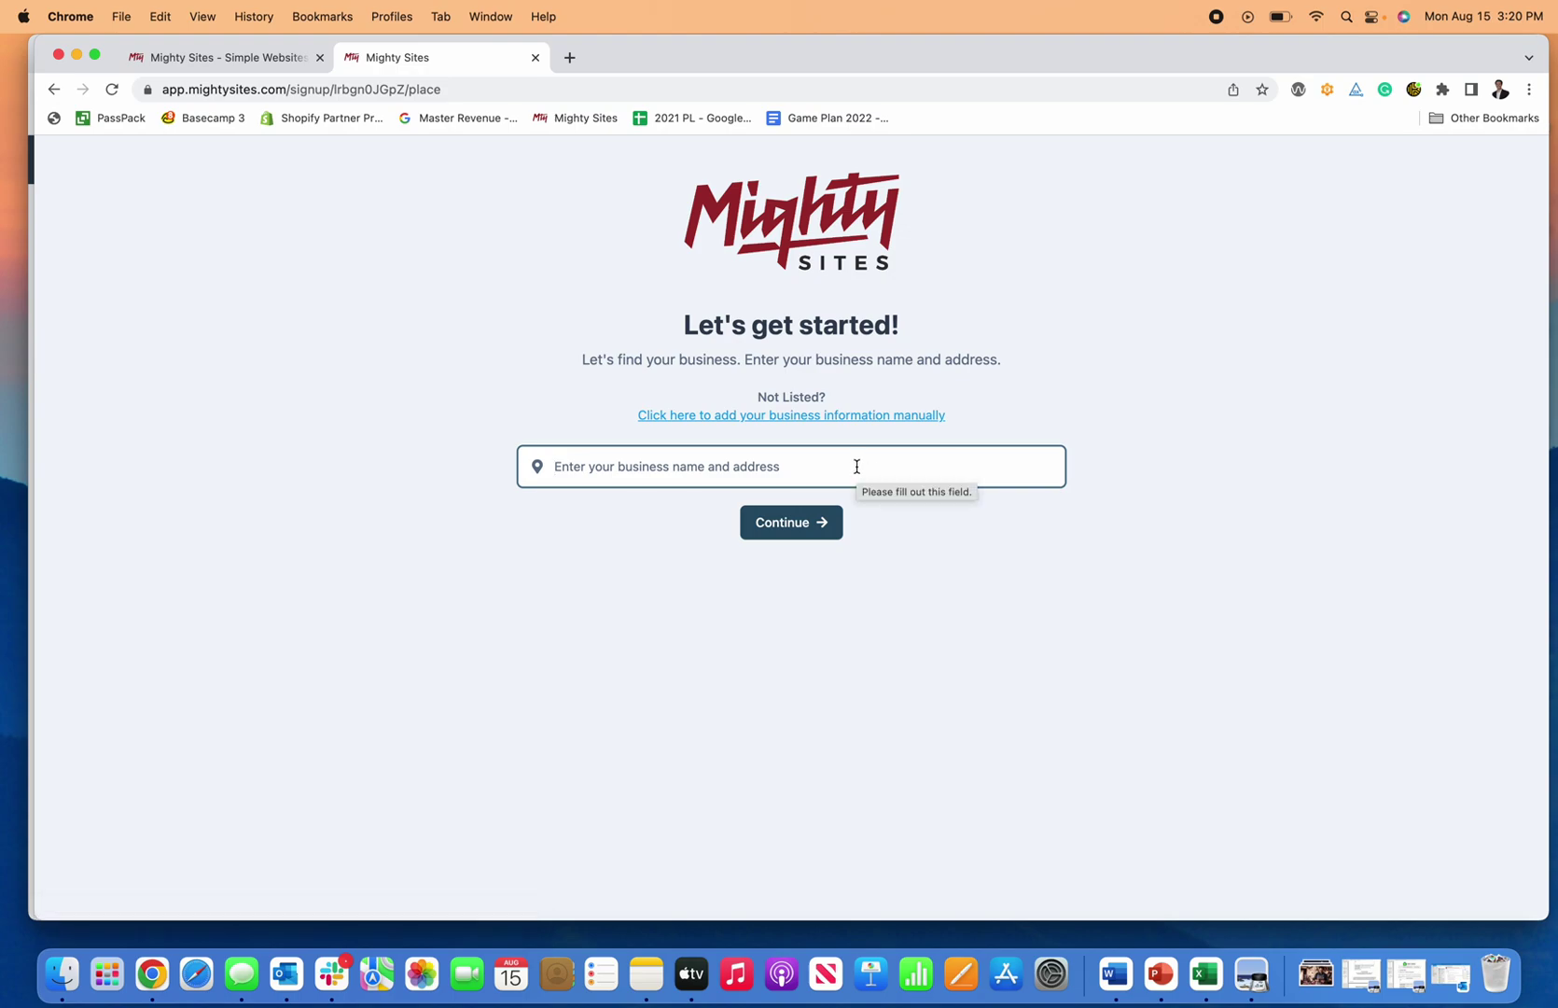
text(computer rep)
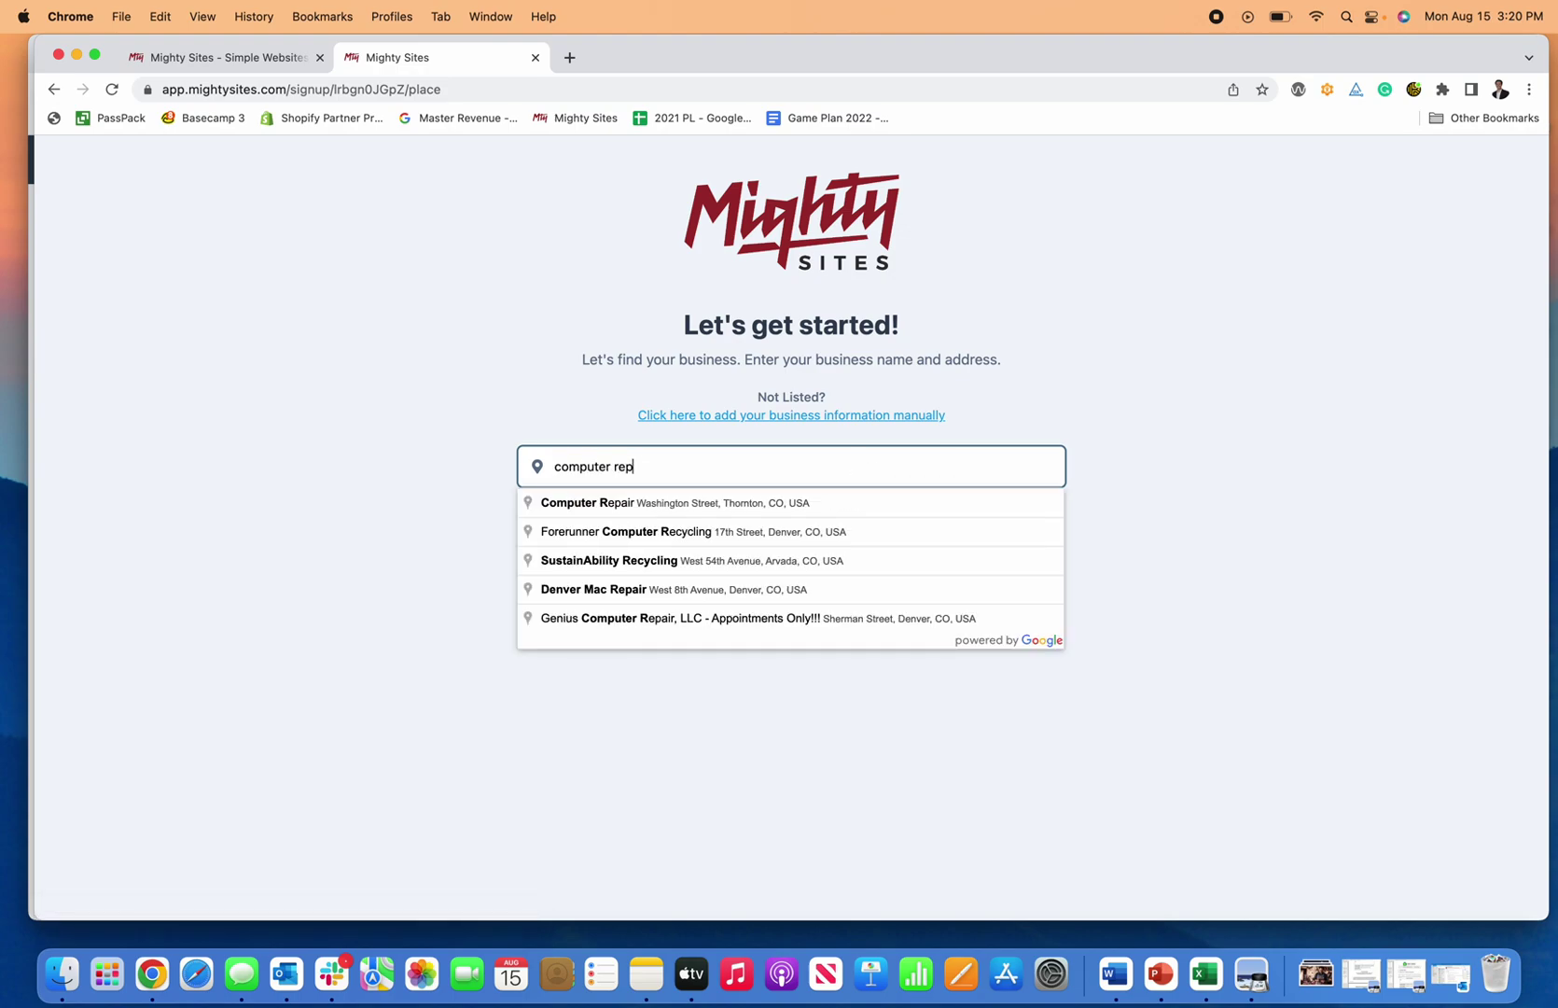
text(air)
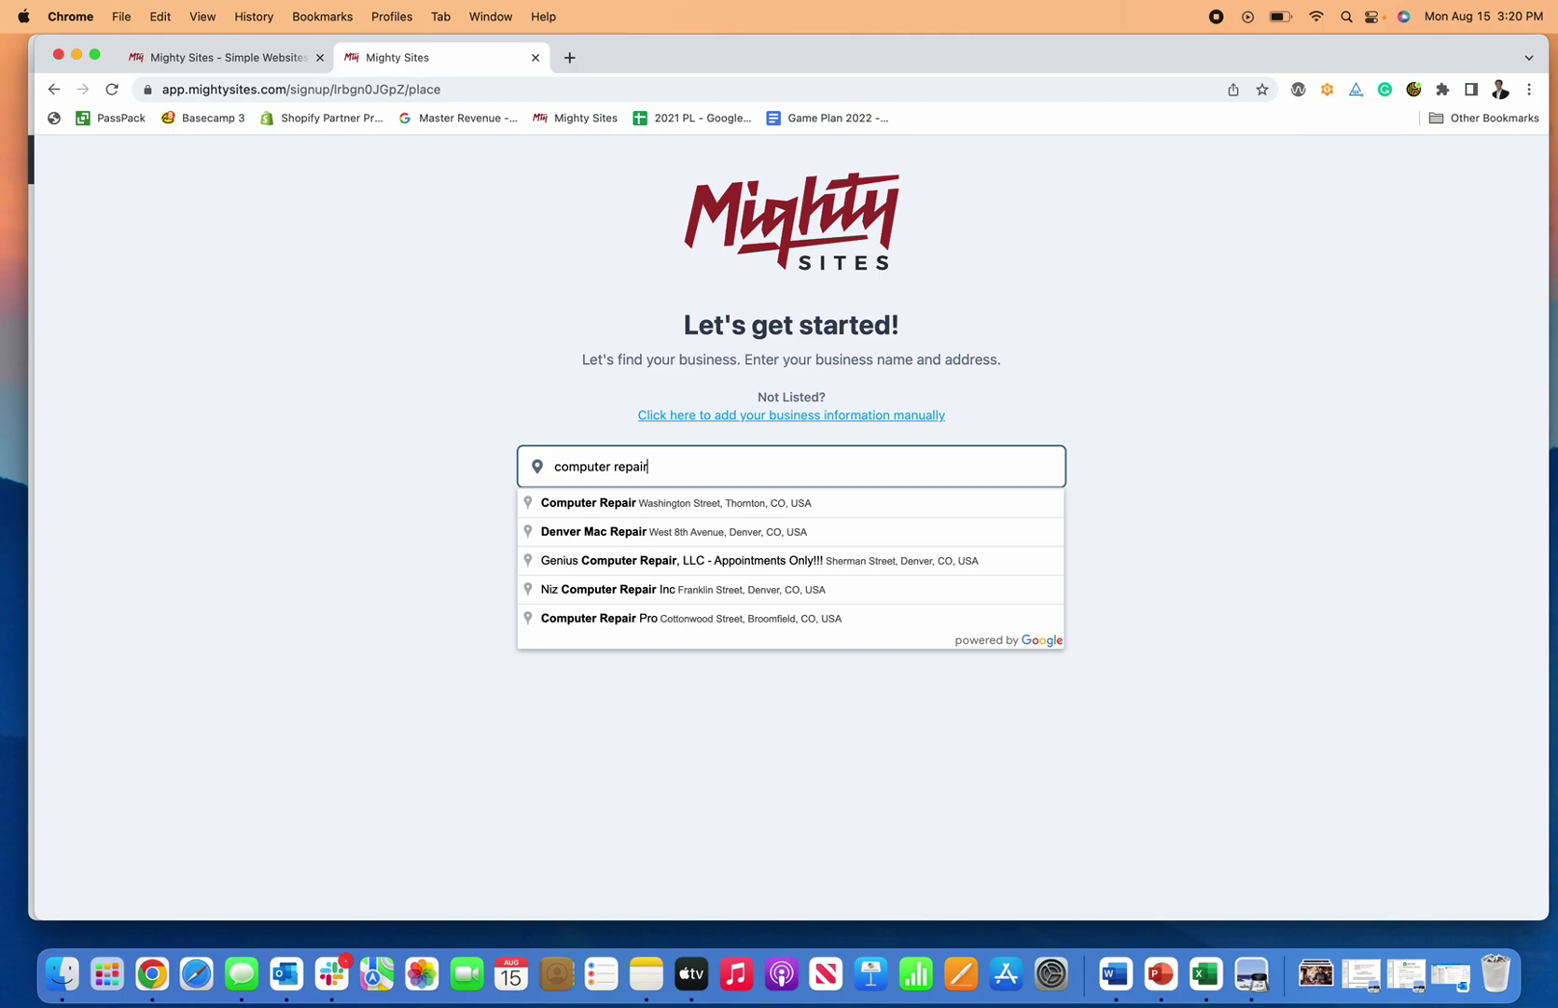
click(808, 504)
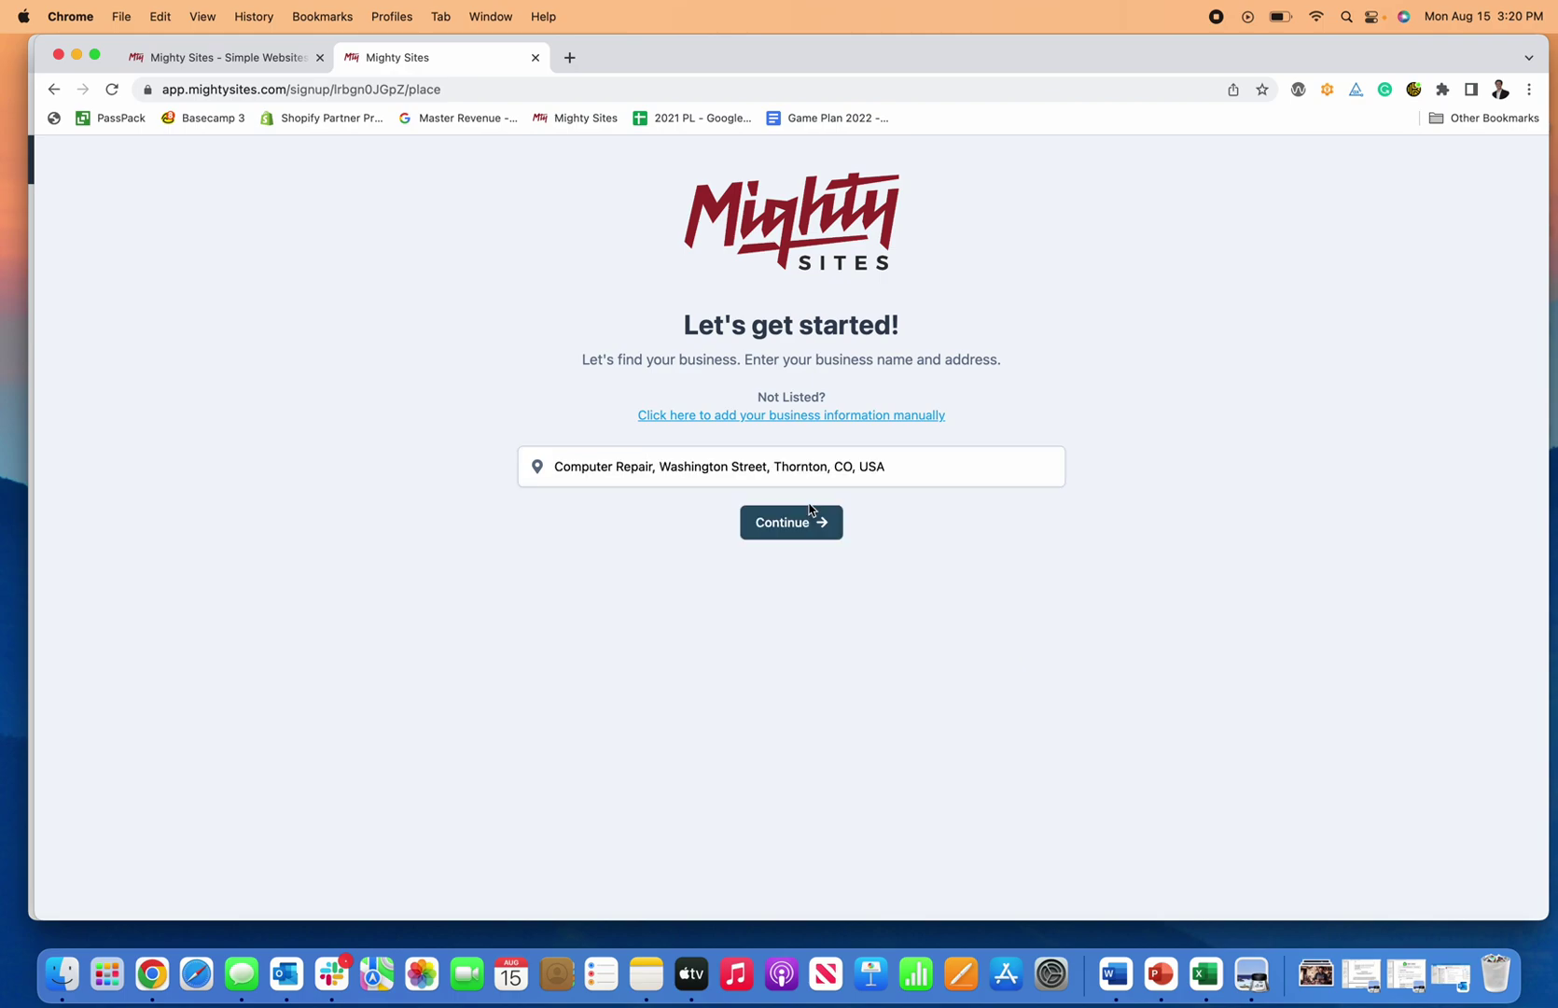
Continue to the business details and save the location details unchanged
click(812, 516)
scroll(822, 515, down, 2)
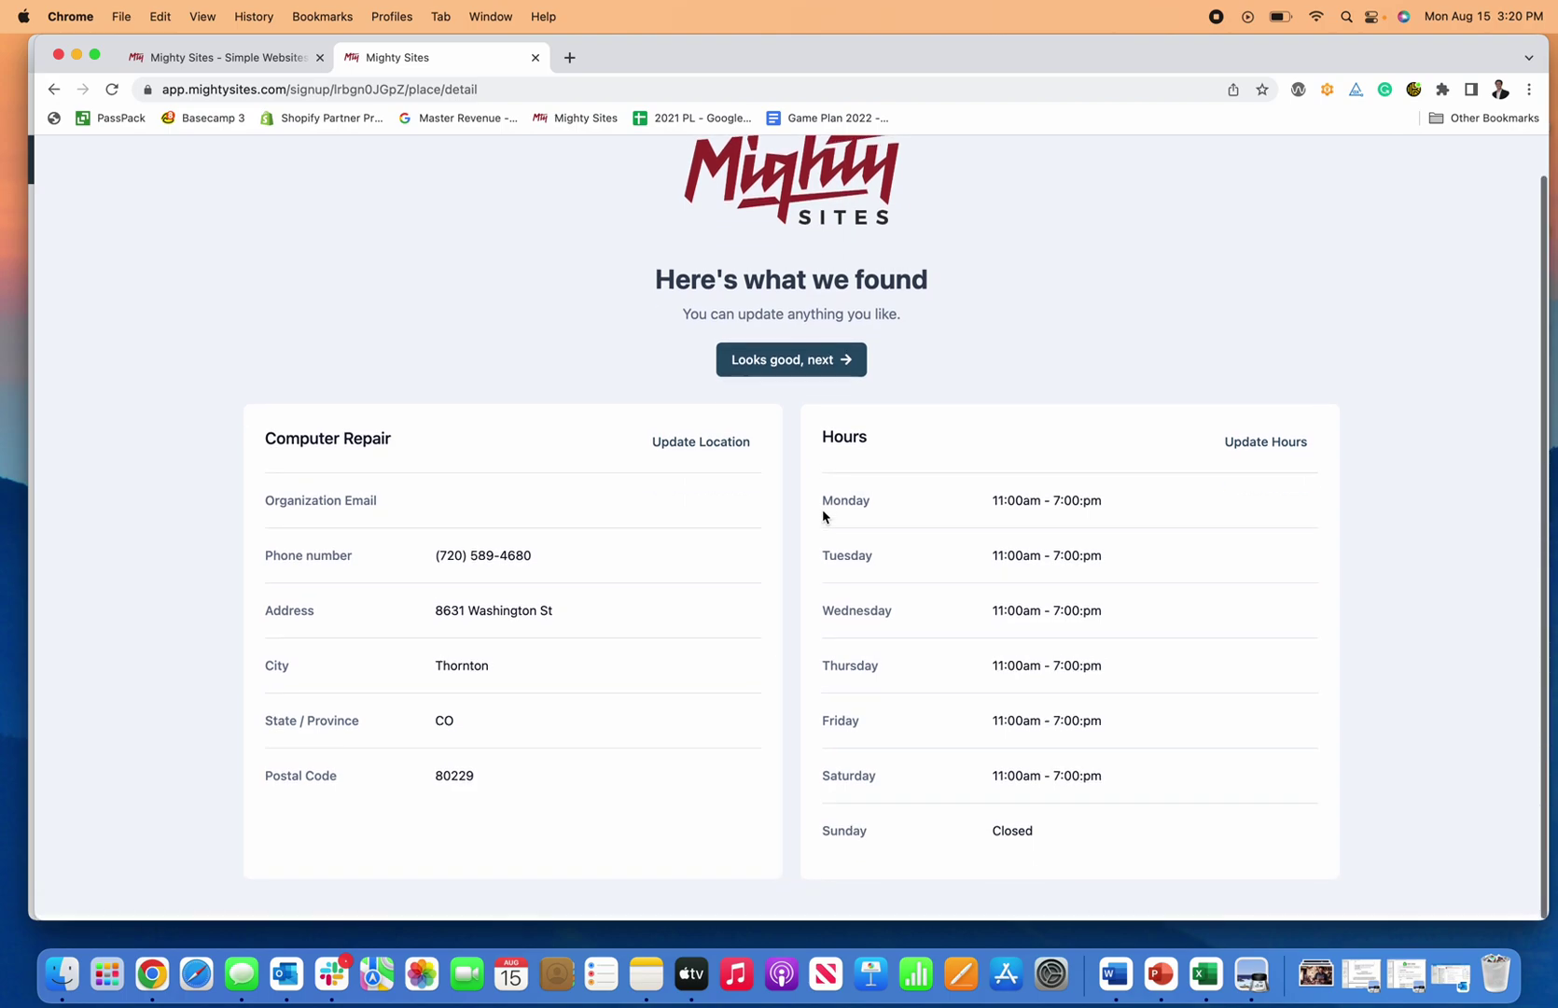
click(704, 446)
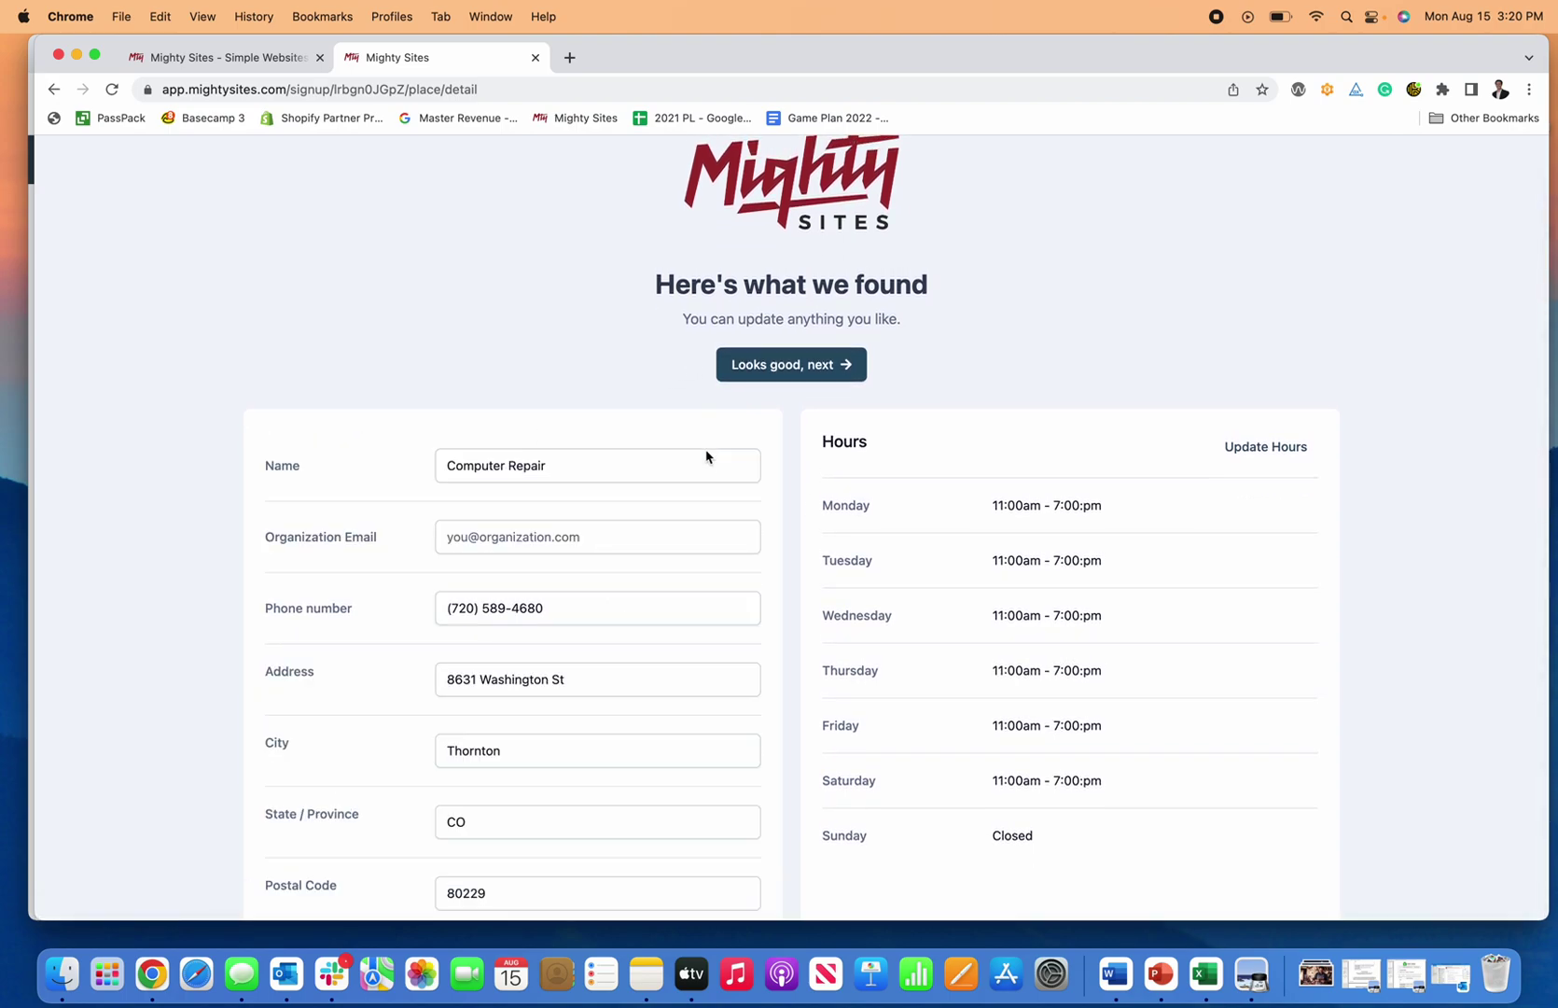
scroll(598, 644, down, 2)
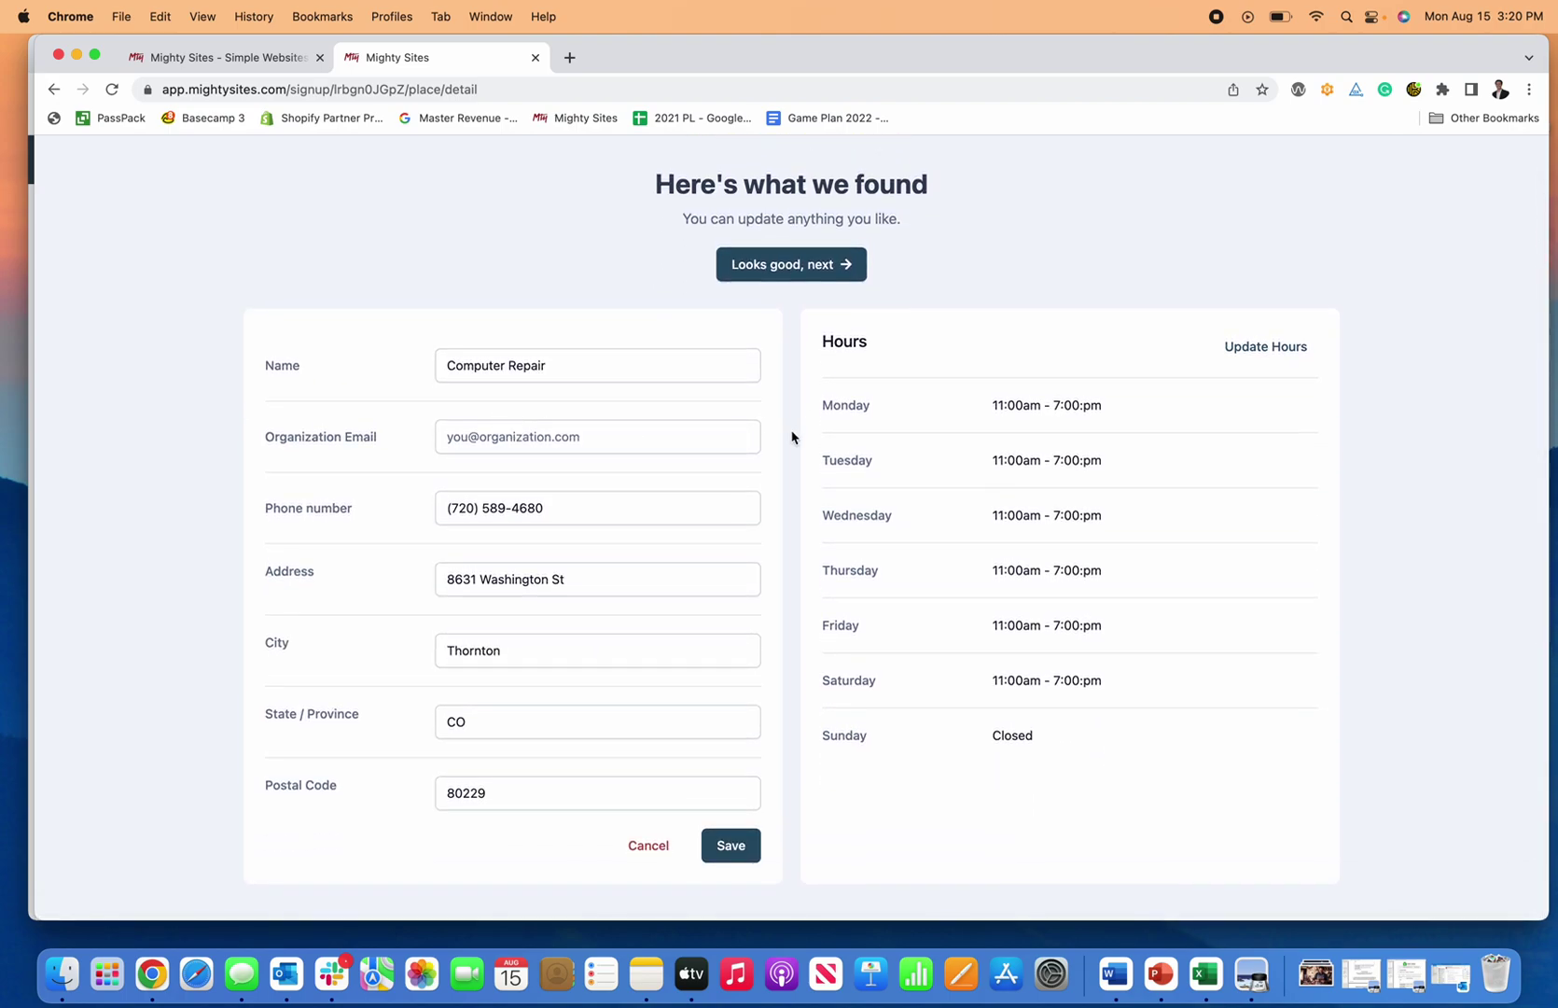
click(731, 845)
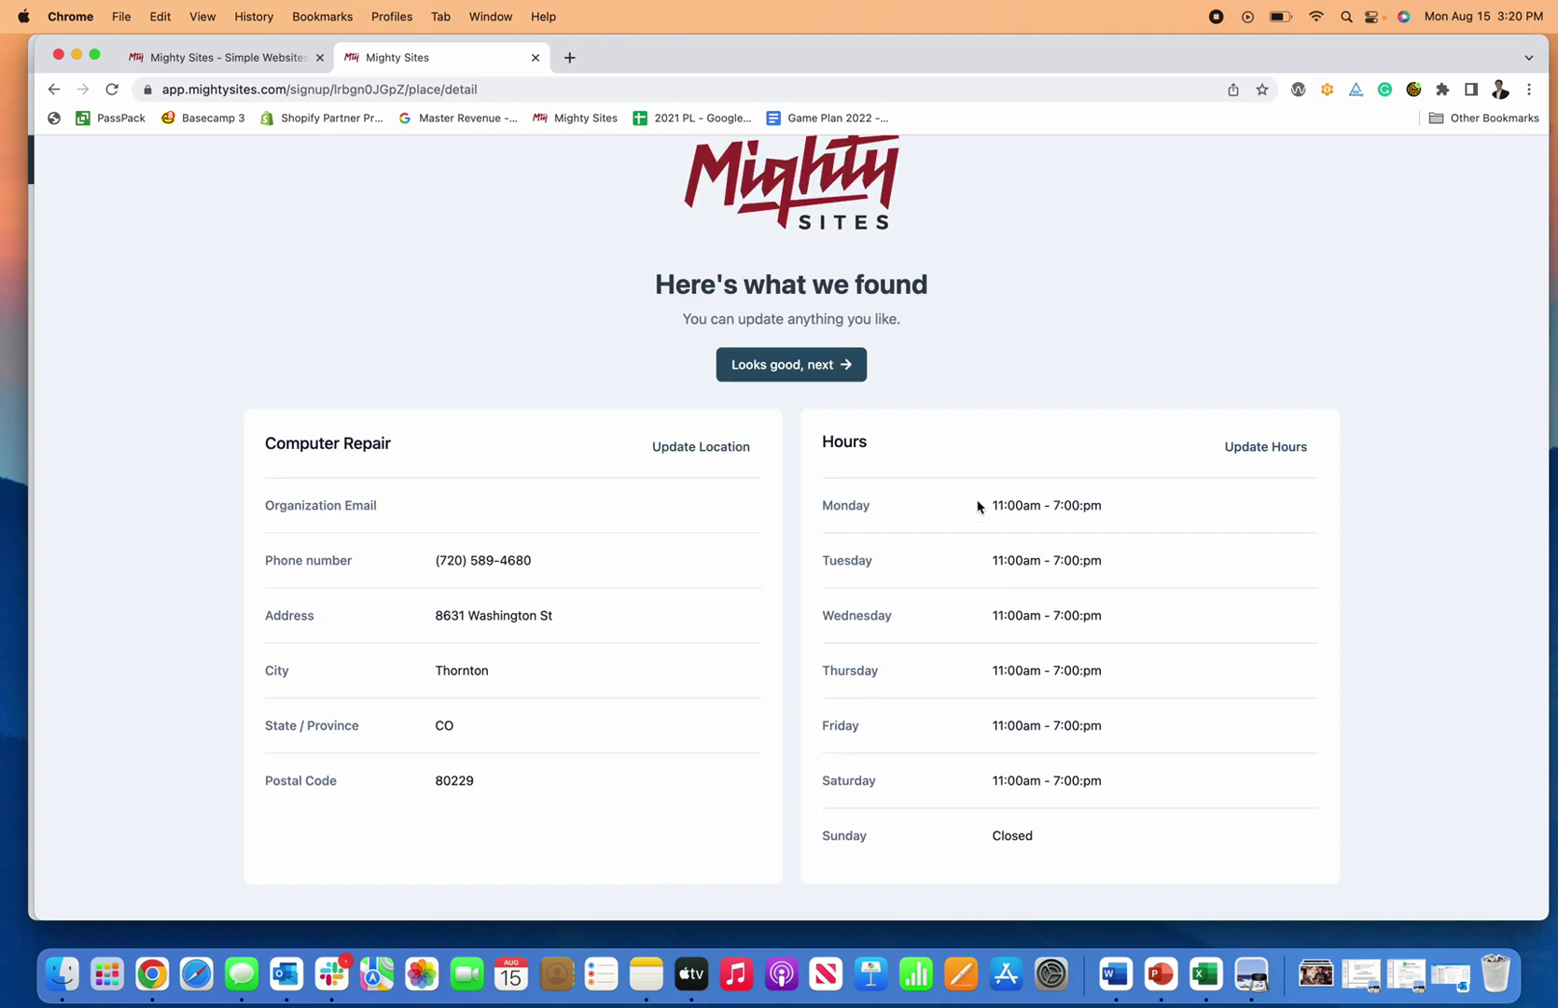
Mark the business closed on Sundays, save the hours, and accept the details
click(1280, 446)
click(1052, 511)
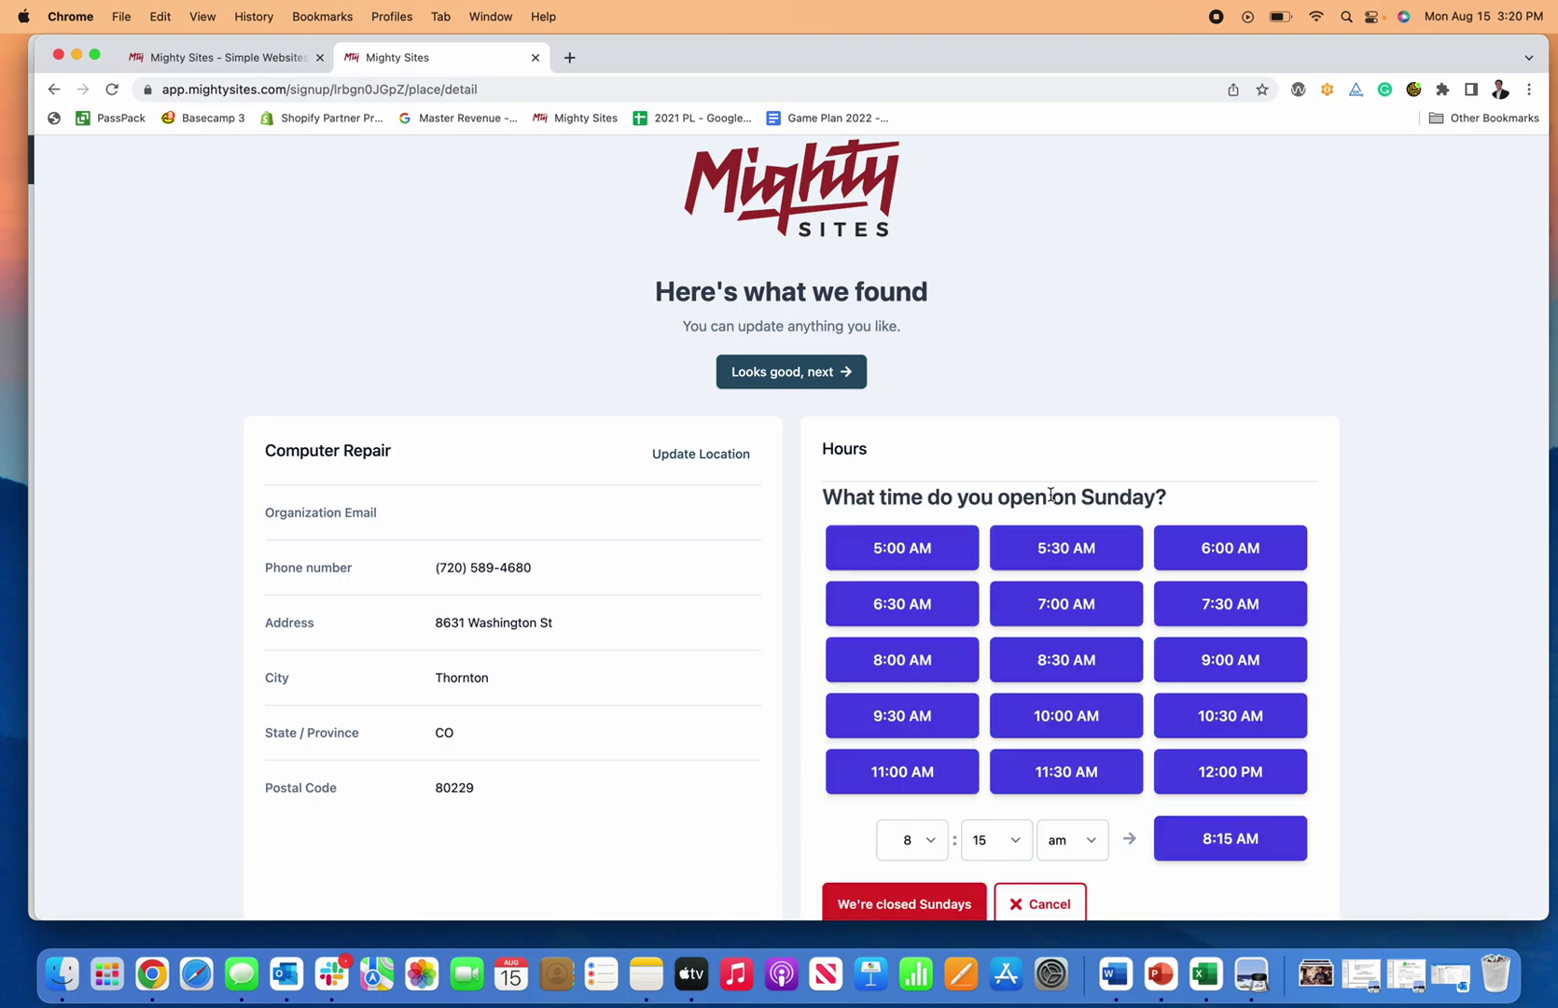
click(925, 771)
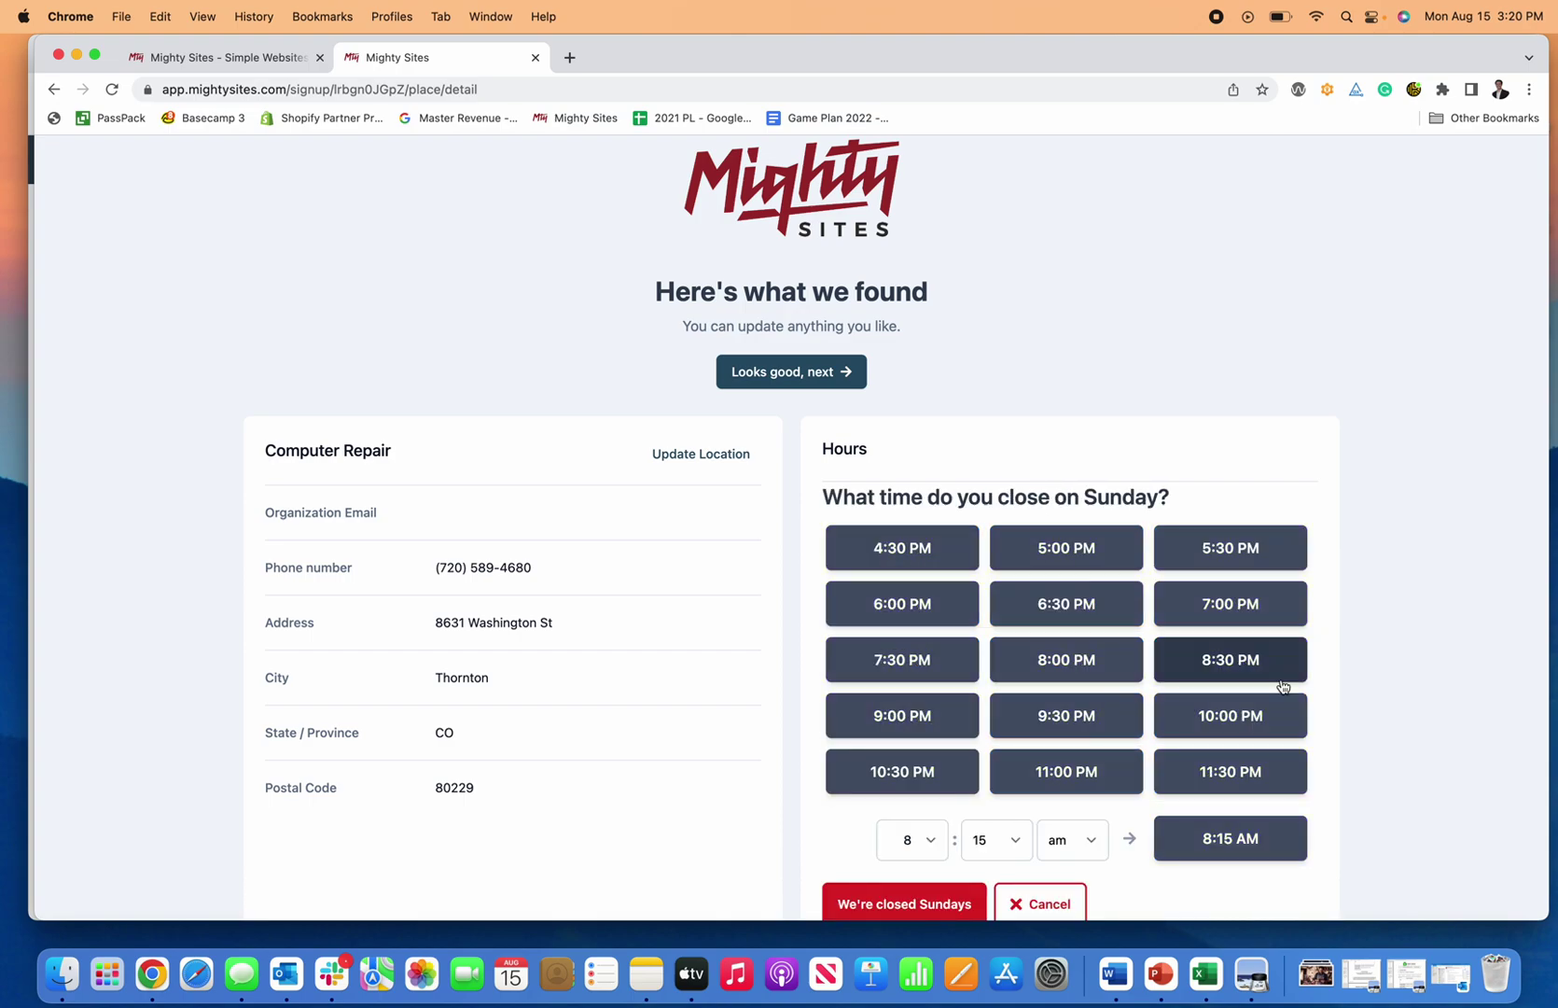
click(902, 547)
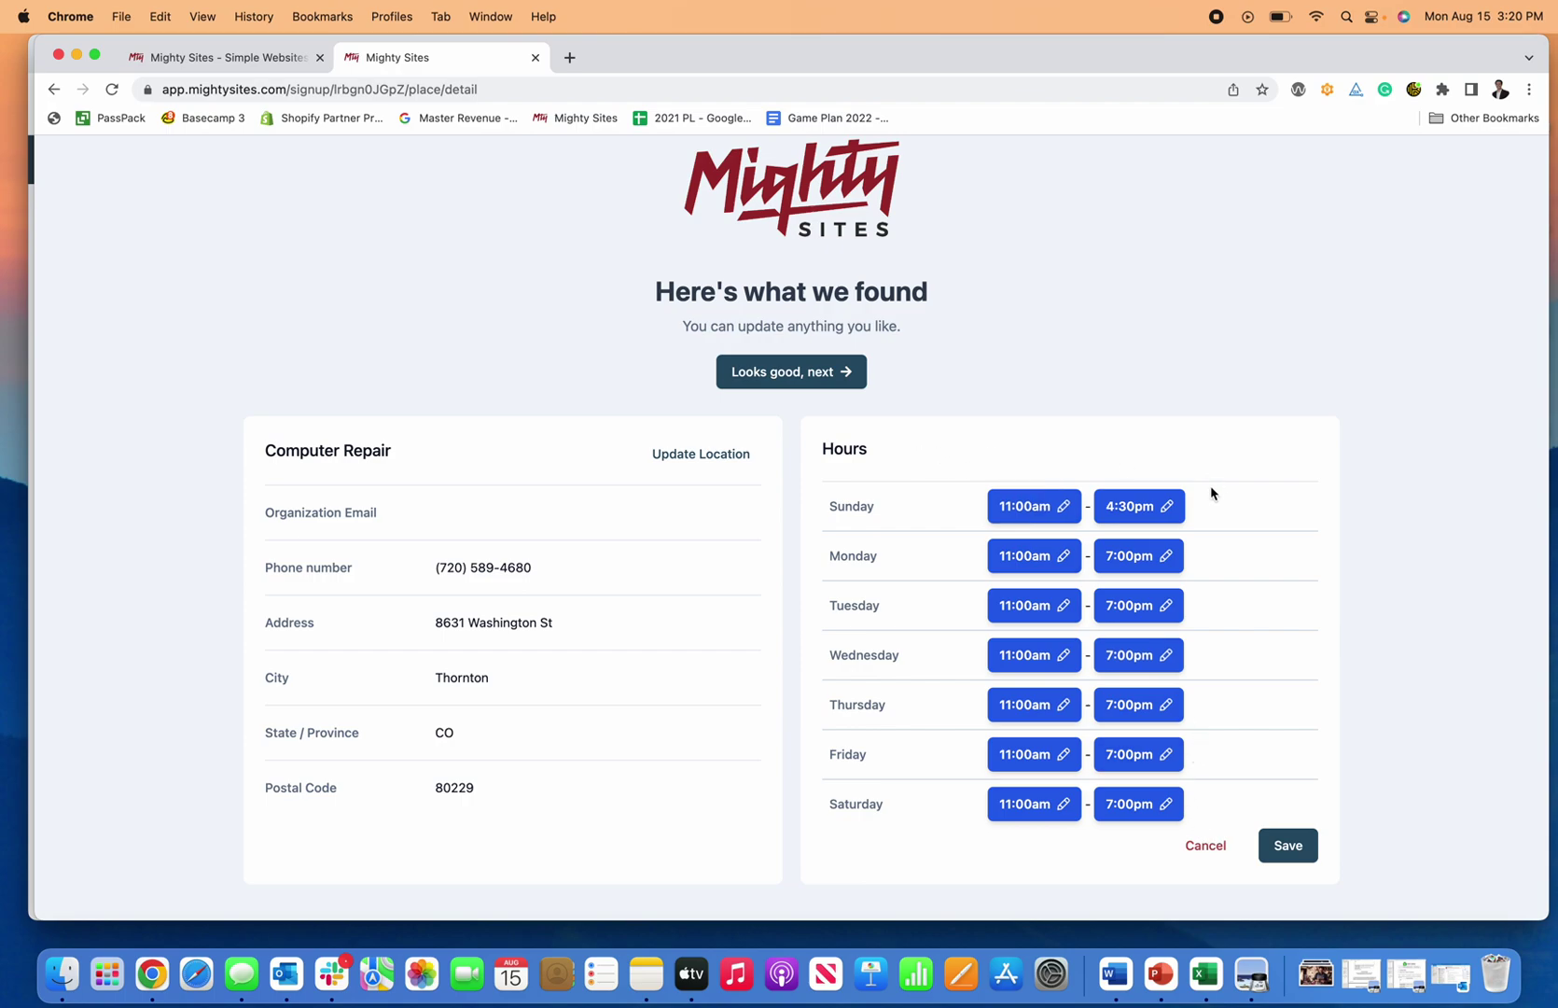
click(1062, 507)
scroll(1054, 539, down, 3)
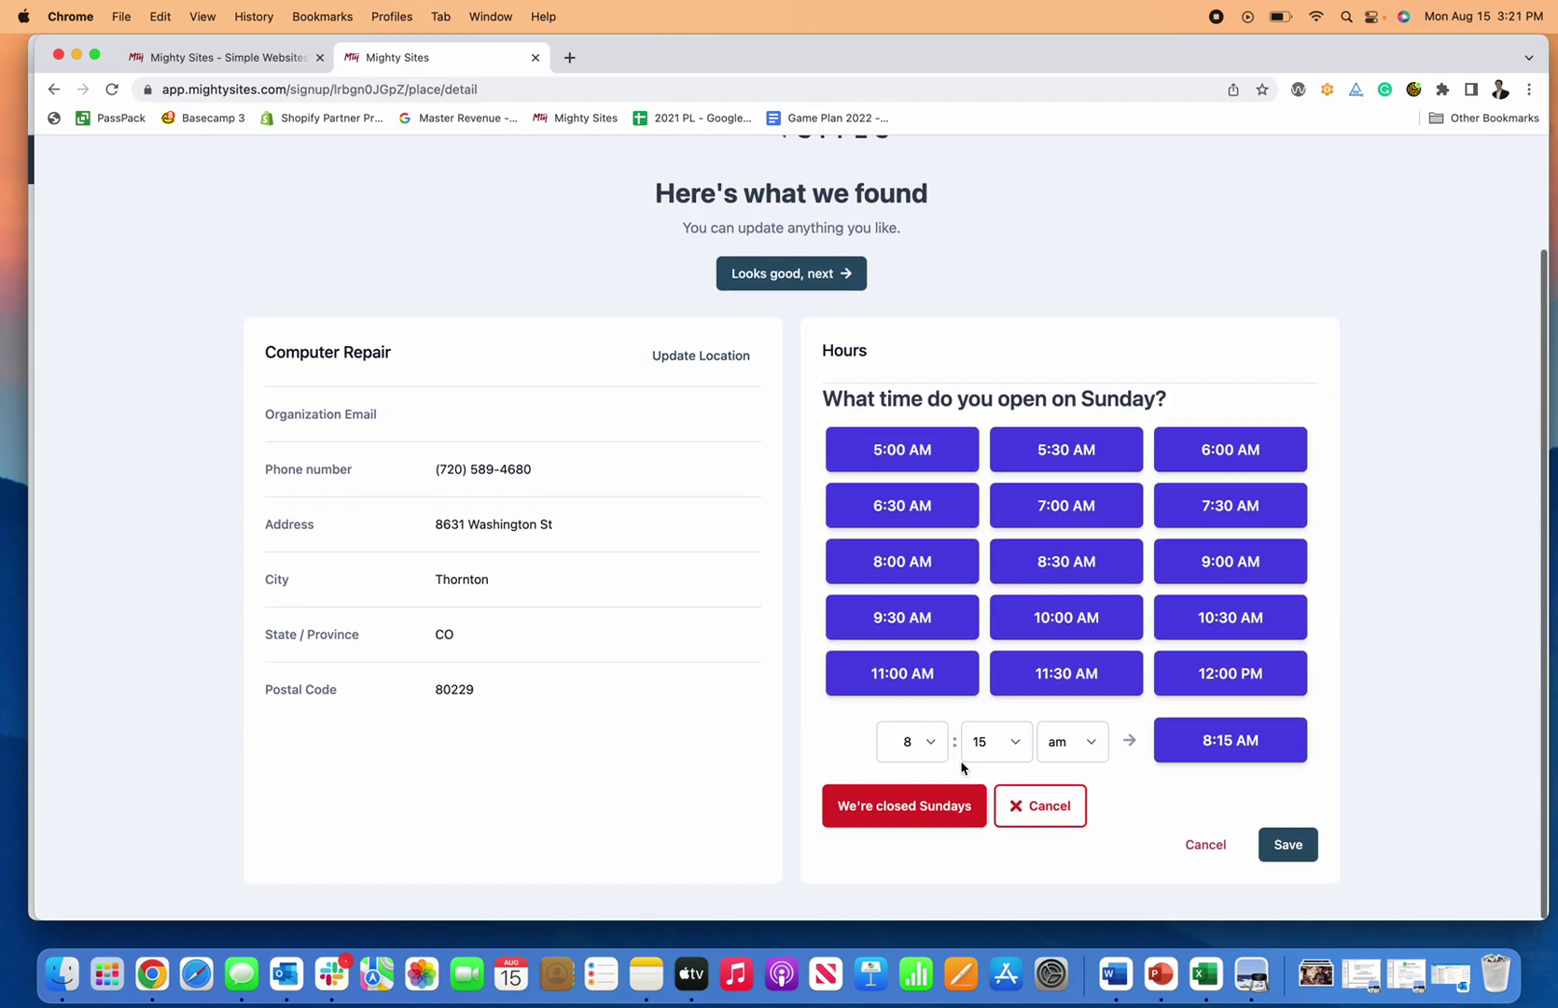
click(936, 810)
click(1278, 847)
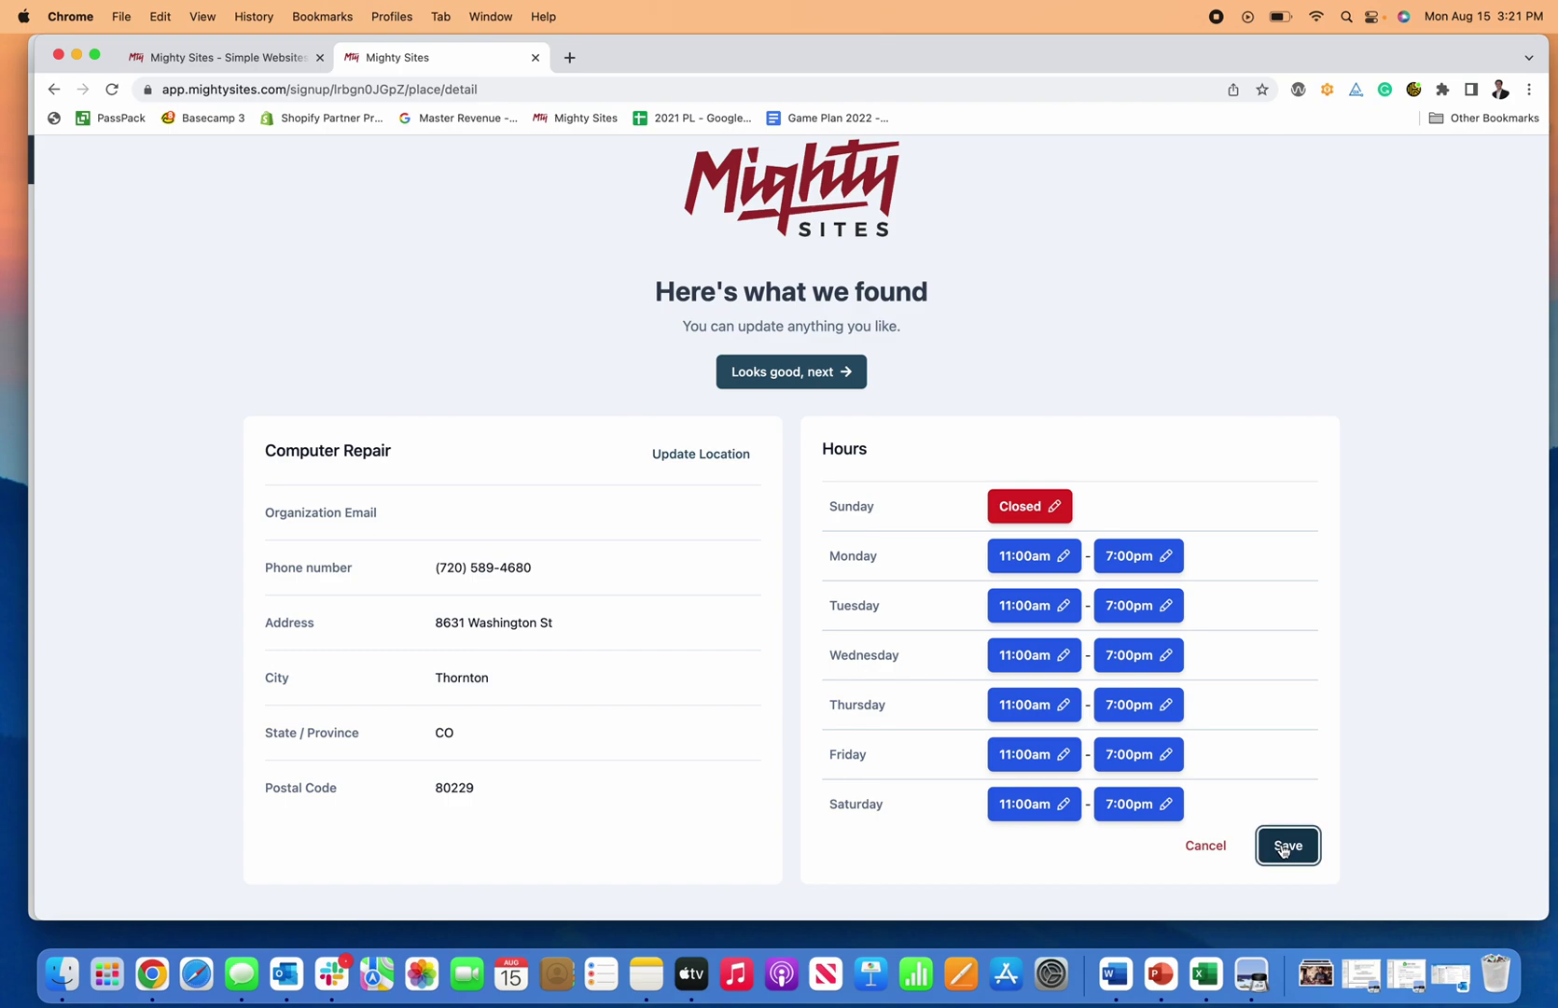
click(787, 373)
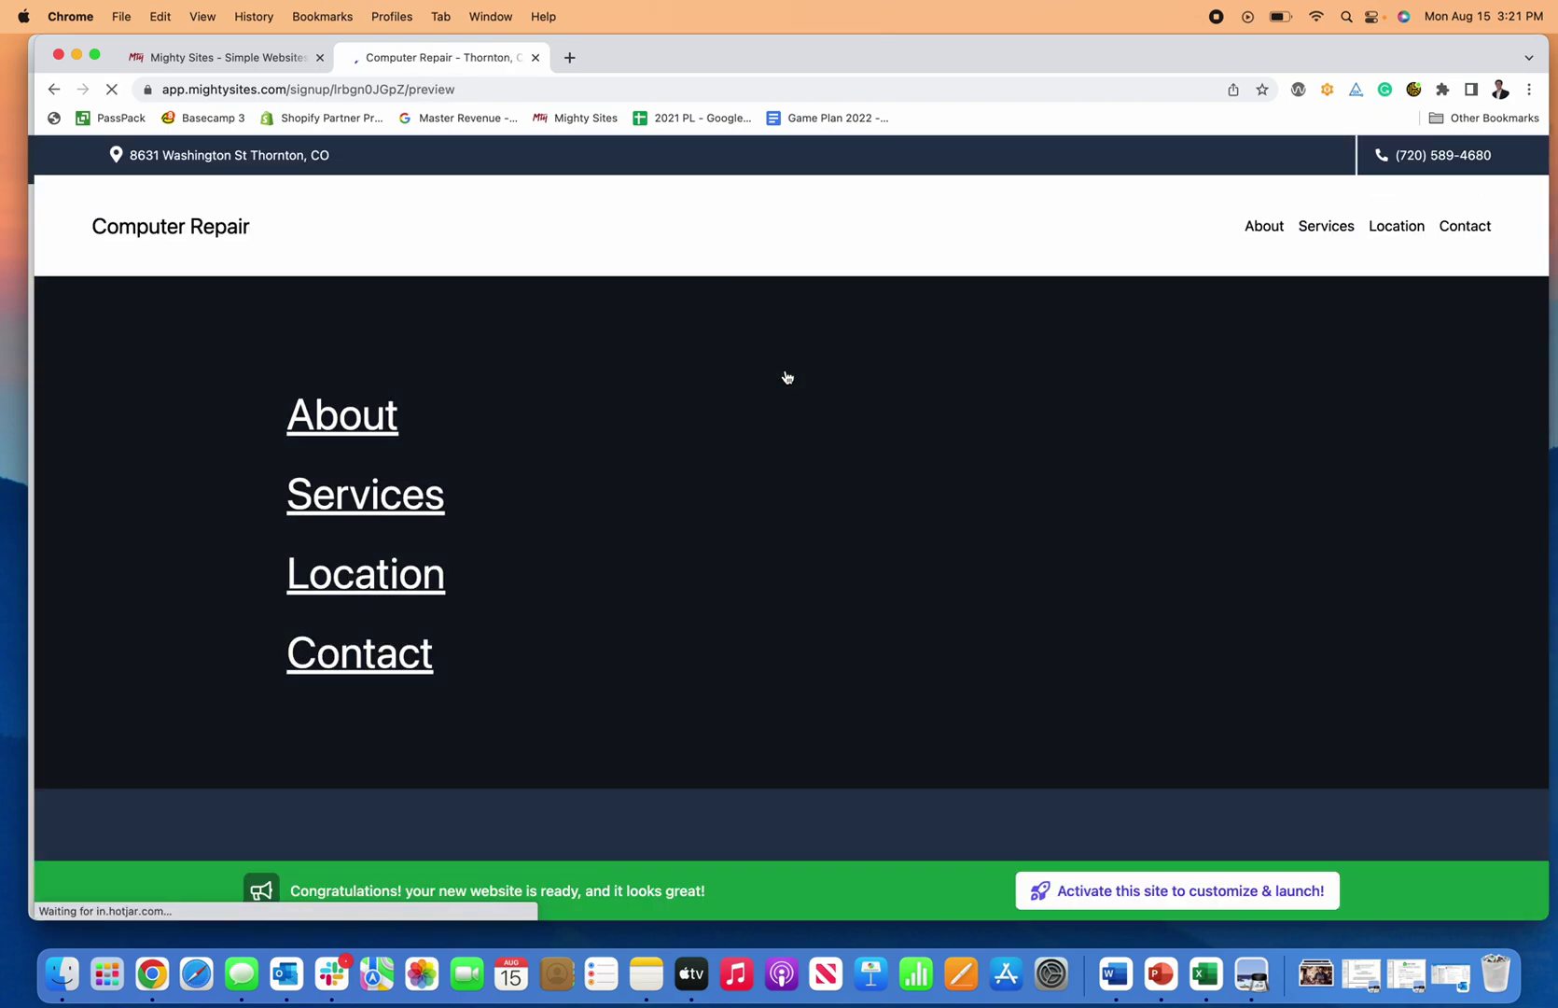
Scroll the generated Computer Repair preview to the footer and back, then proceed to activation
scroll(910, 392, down, 6)
scroll(910, 390, down, 12)
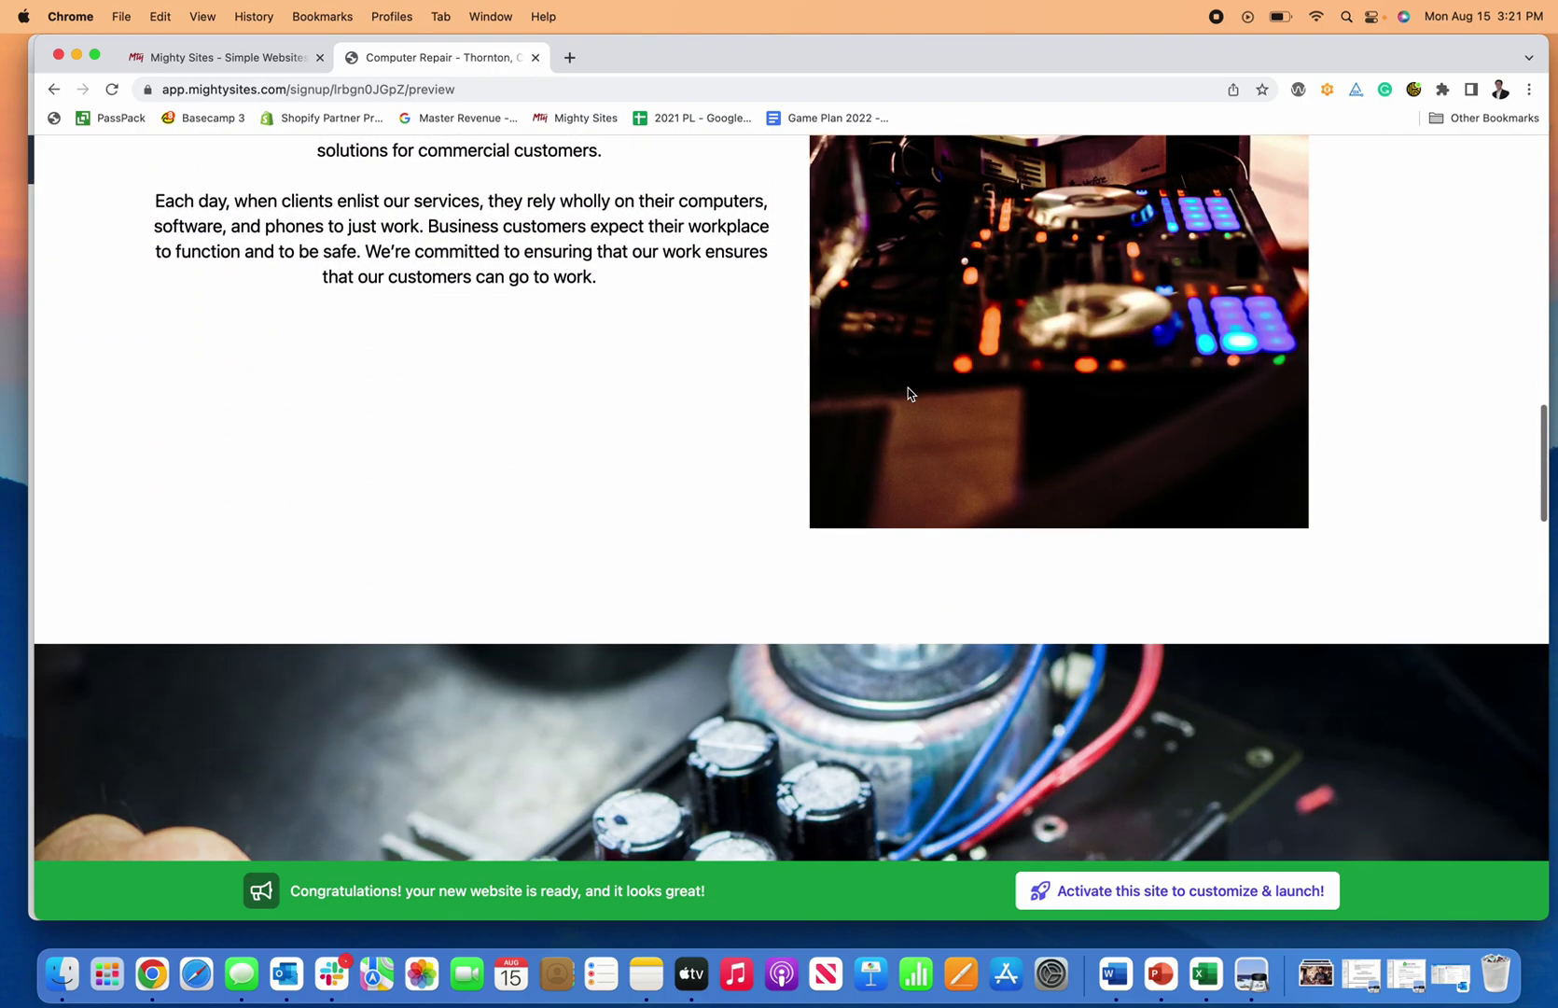
scroll(910, 392, down, 10)
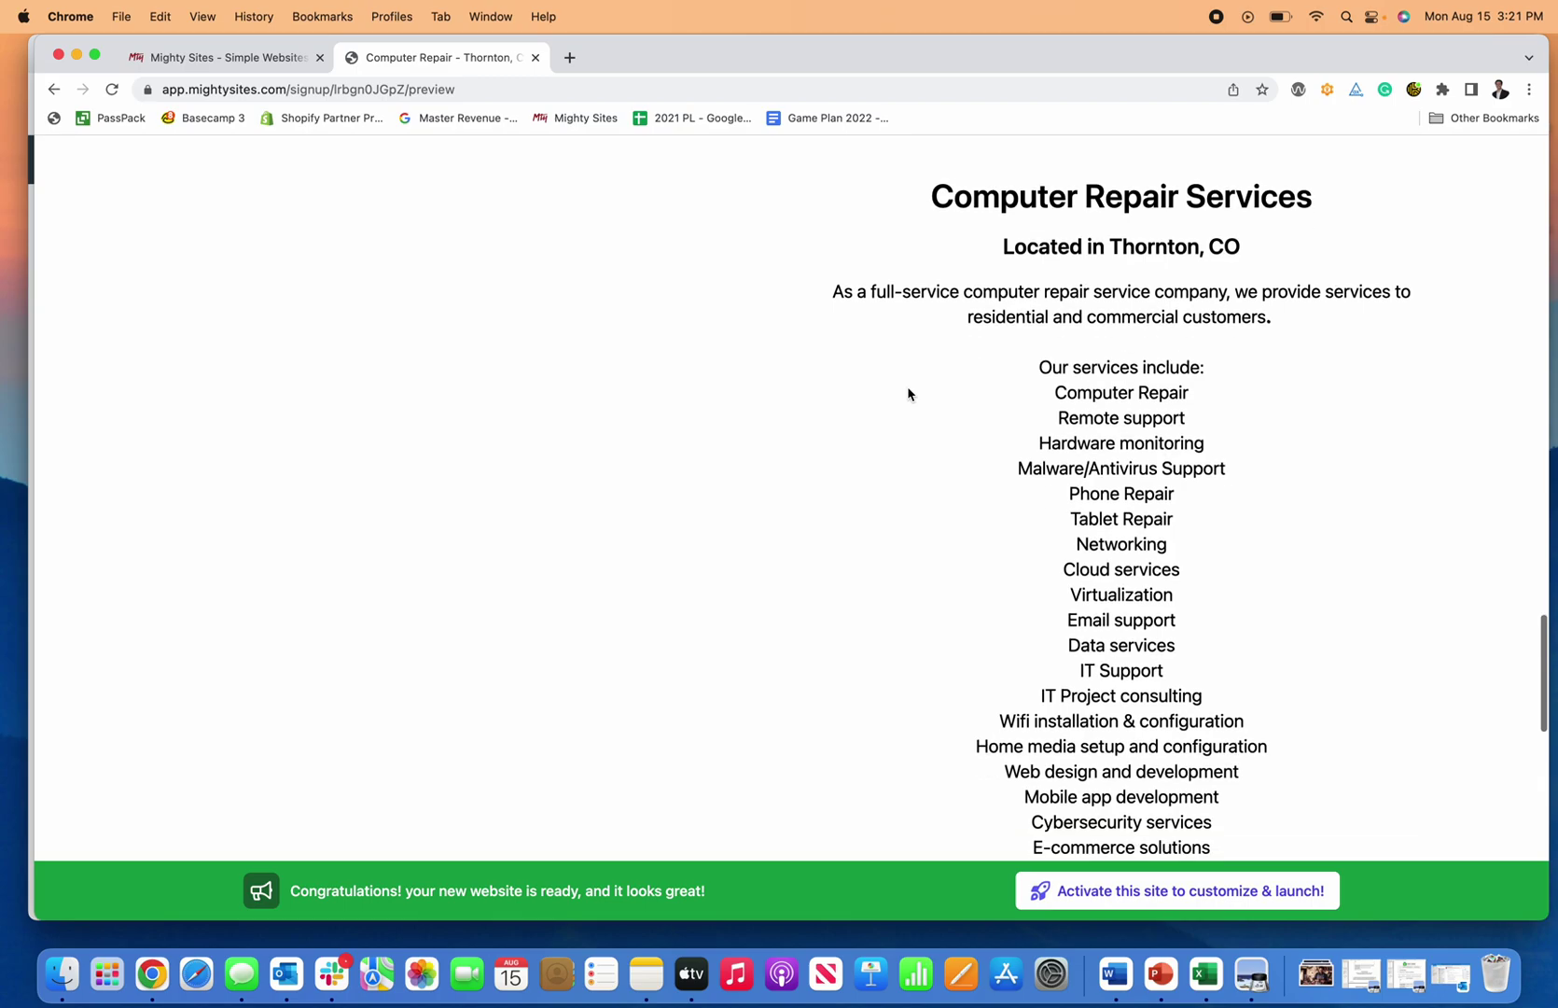
scroll(910, 393, down, 12)
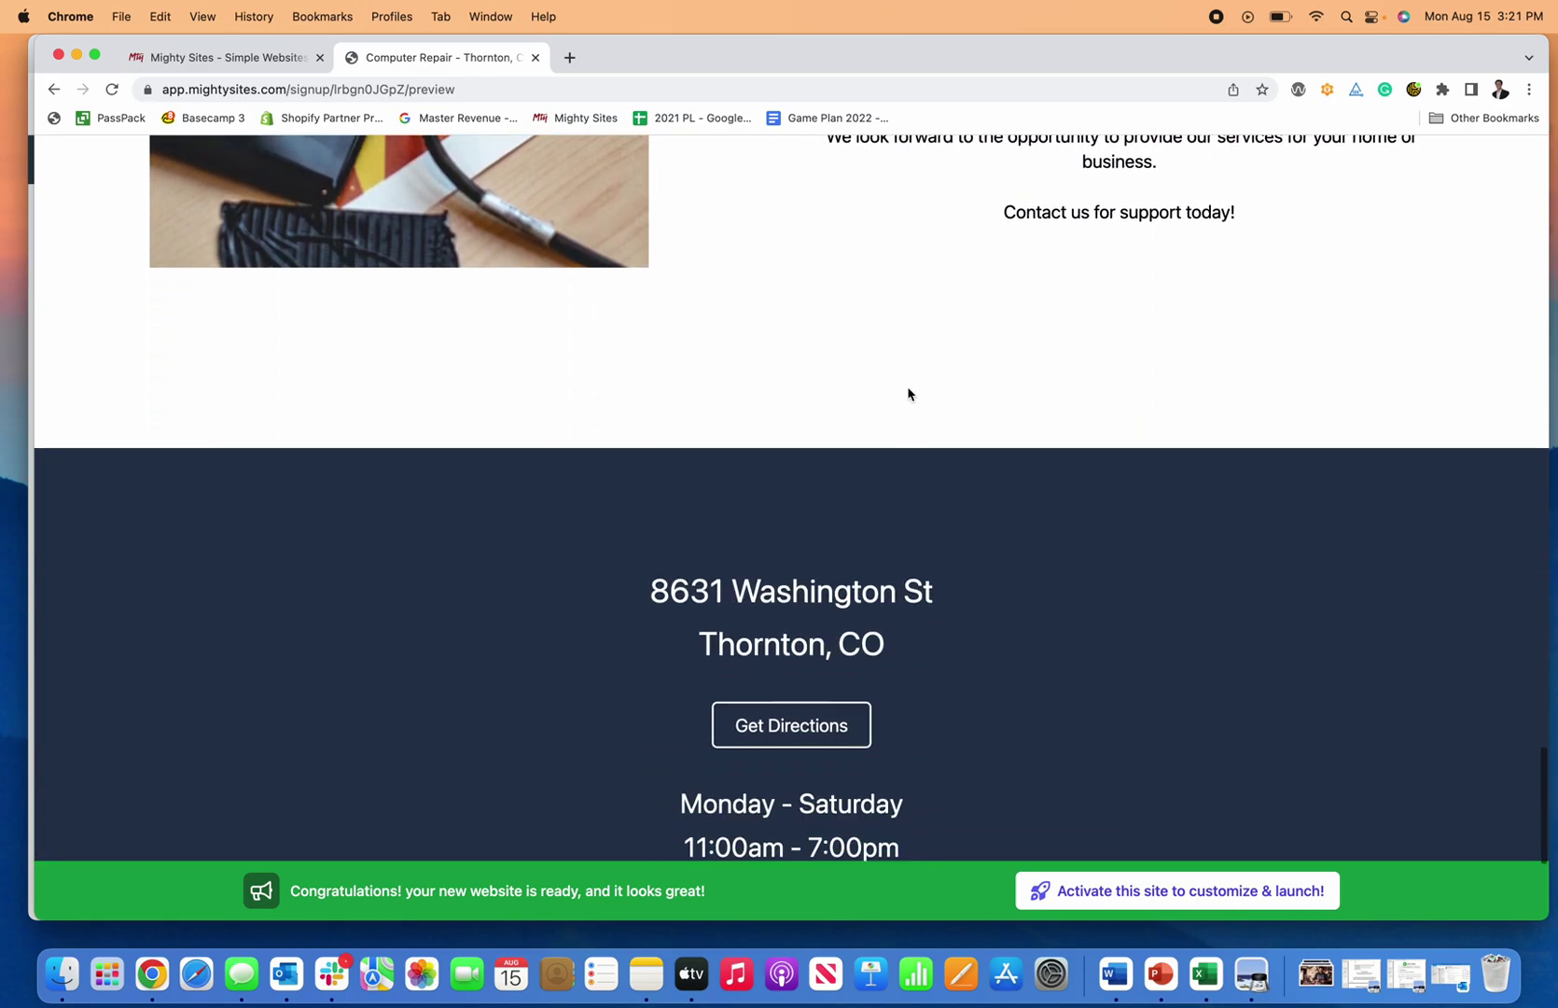
scroll(910, 392, down, 5)
scroll(888, 529, up, 5)
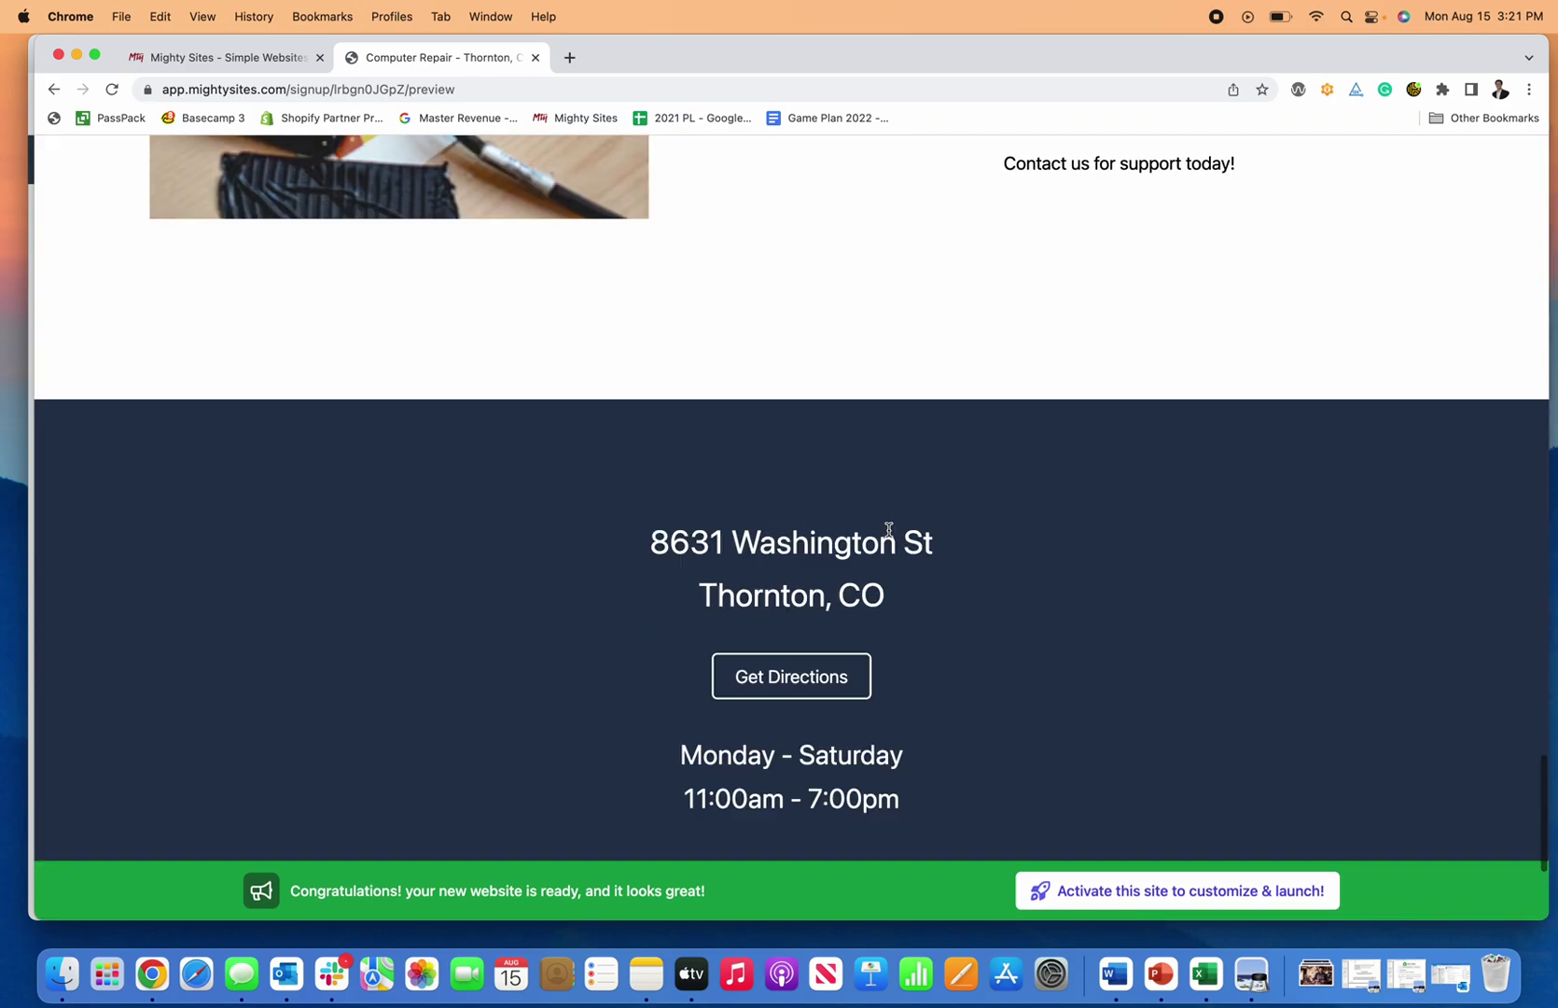
scroll(888, 529, up, 20)
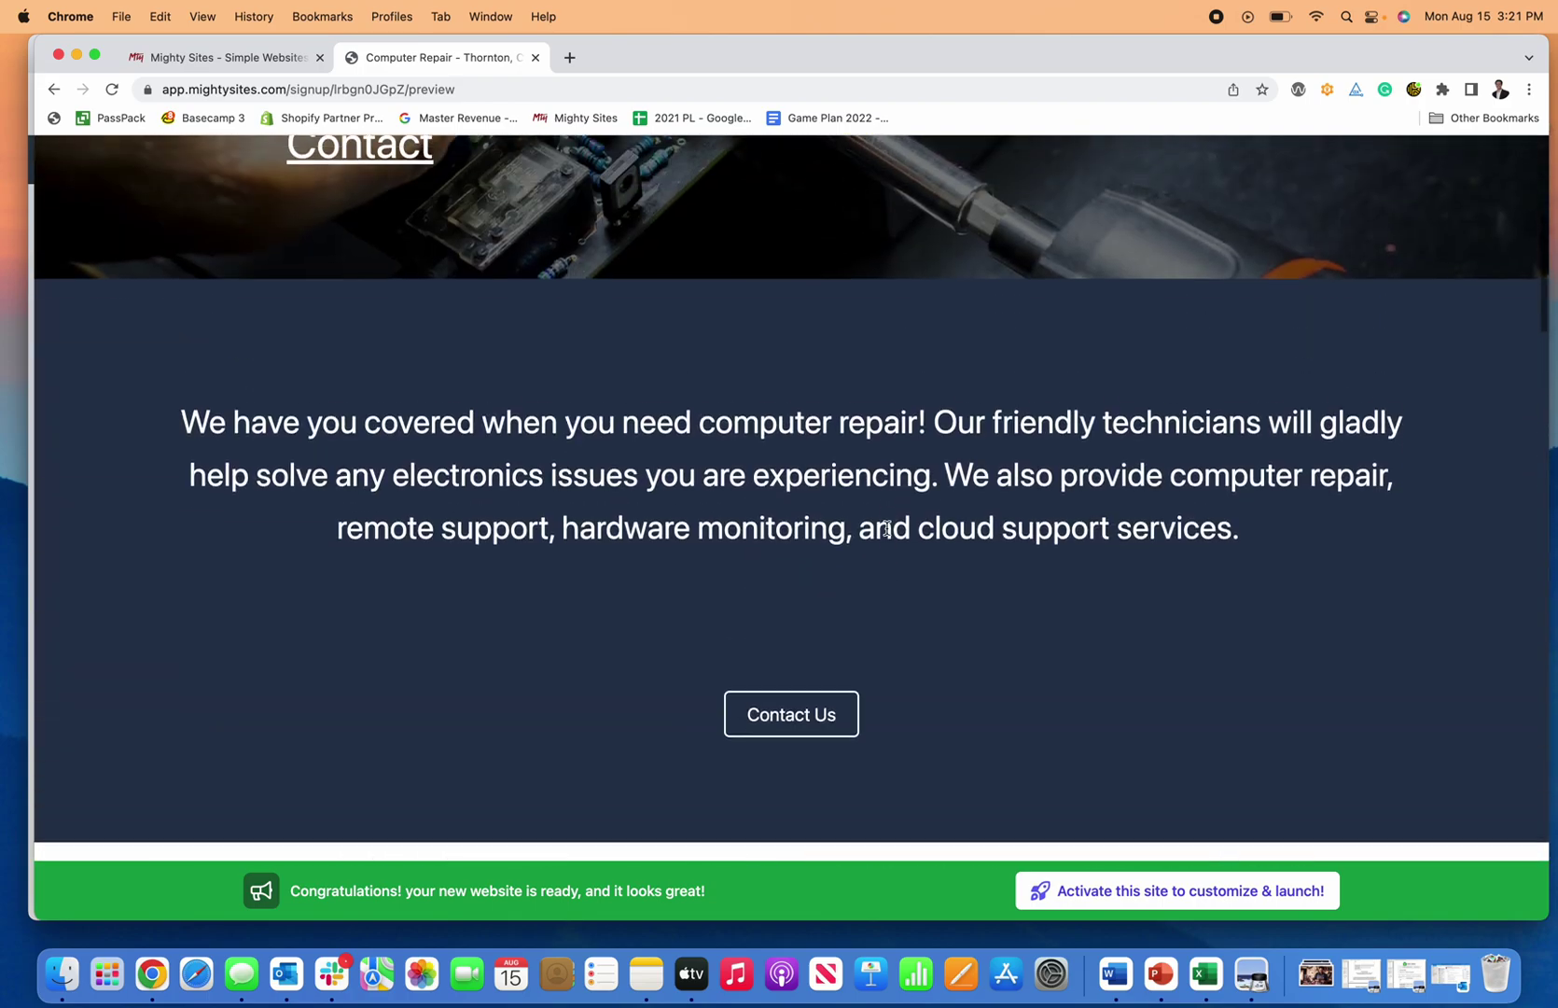
scroll(886, 529, up, 5)
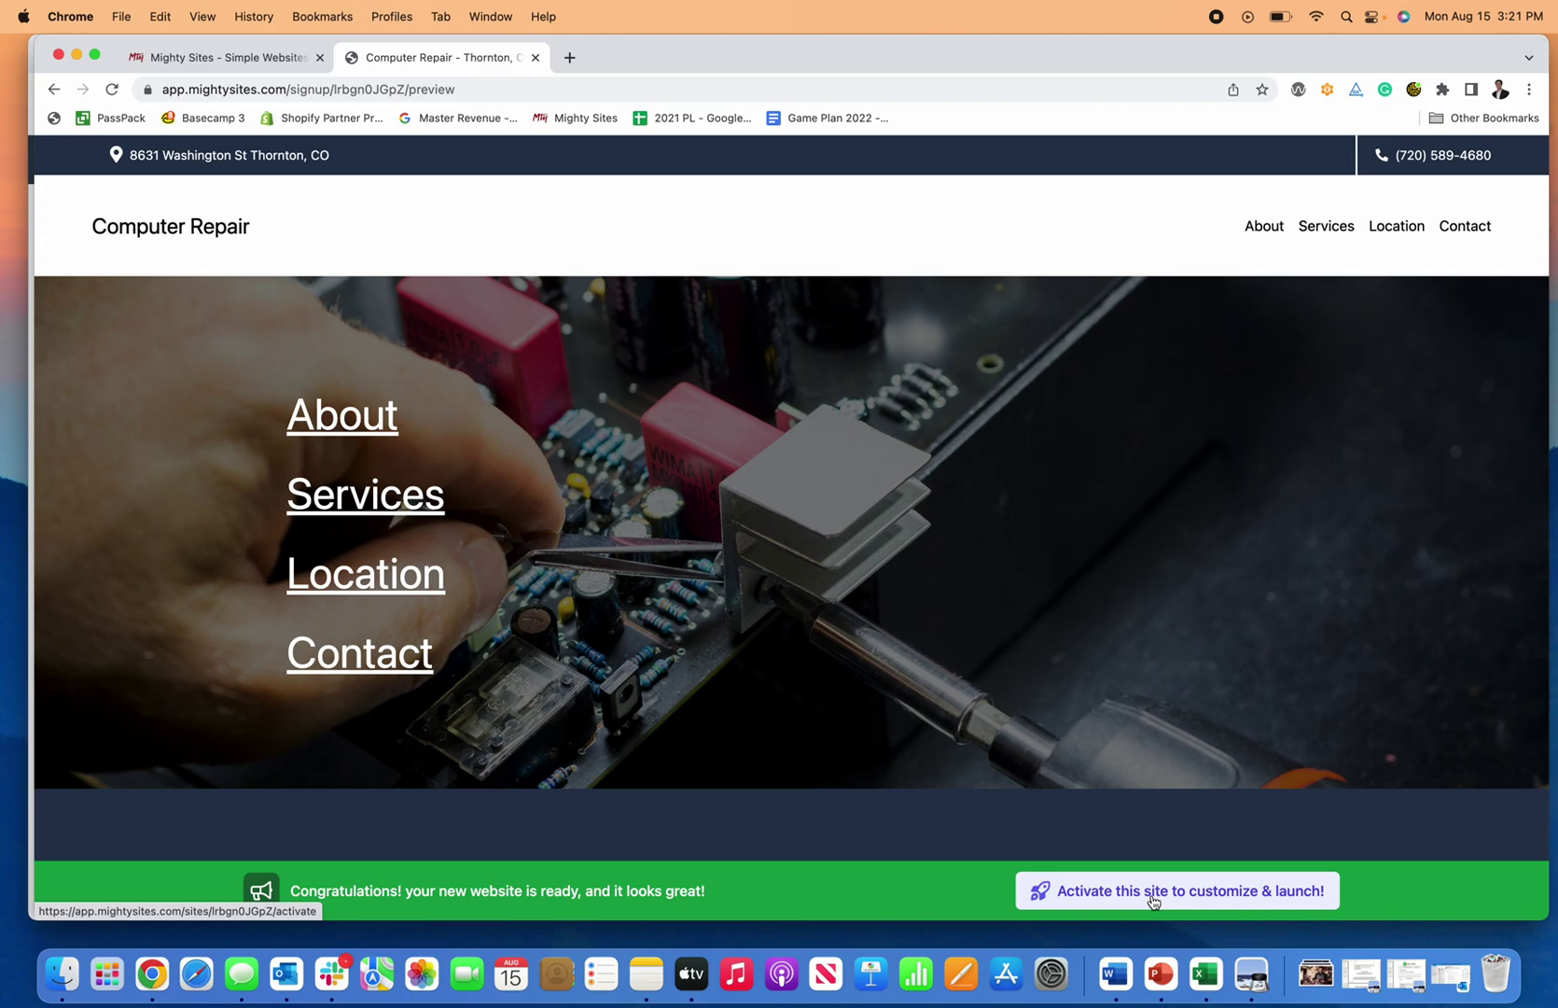
click(1154, 900)
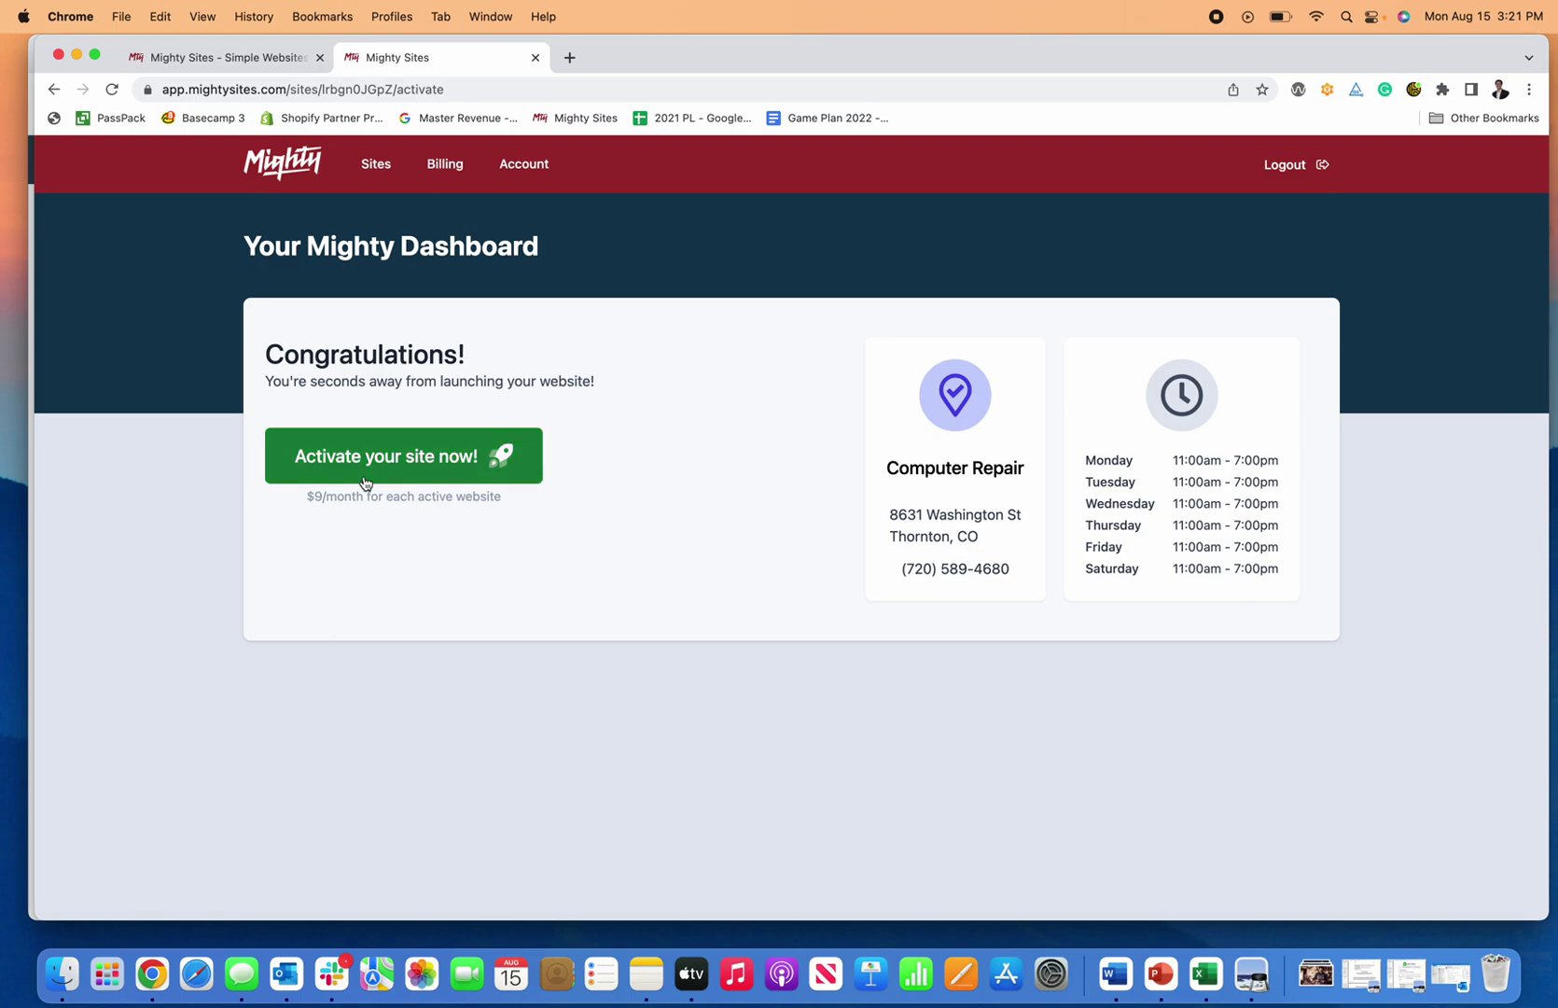
Use 'Activate your site now!' on the dashboard to put the Computer Repair site live
click(418, 472)
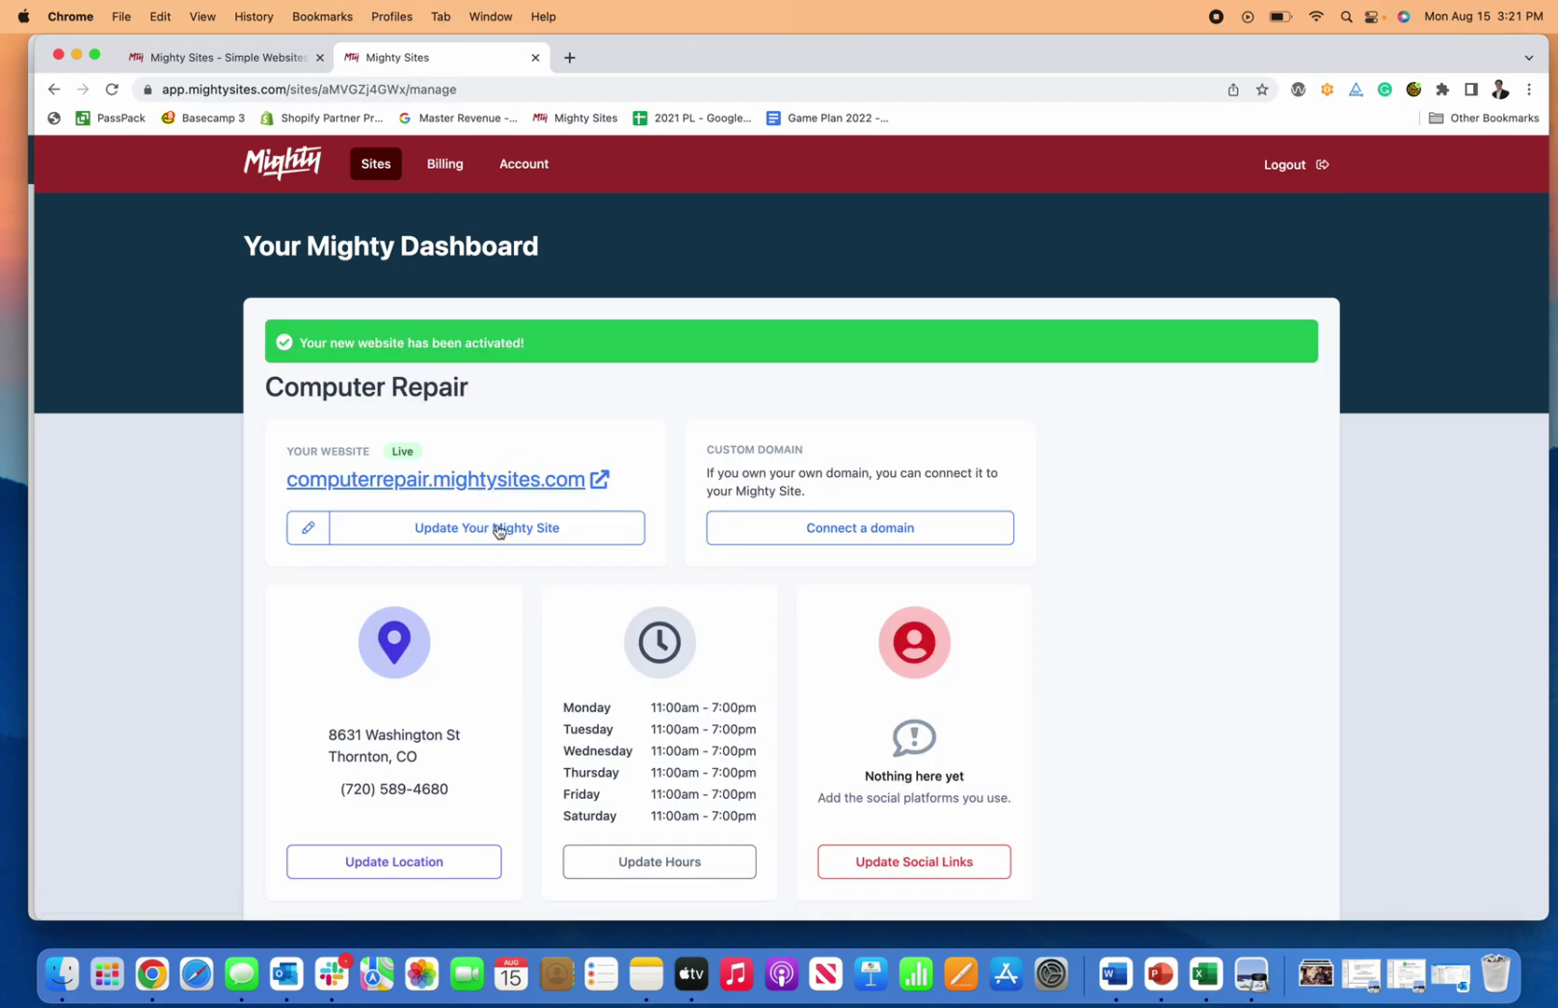
Enter edit mode and save the suggested Twitter profile link in the top bar's social links
click(499, 528)
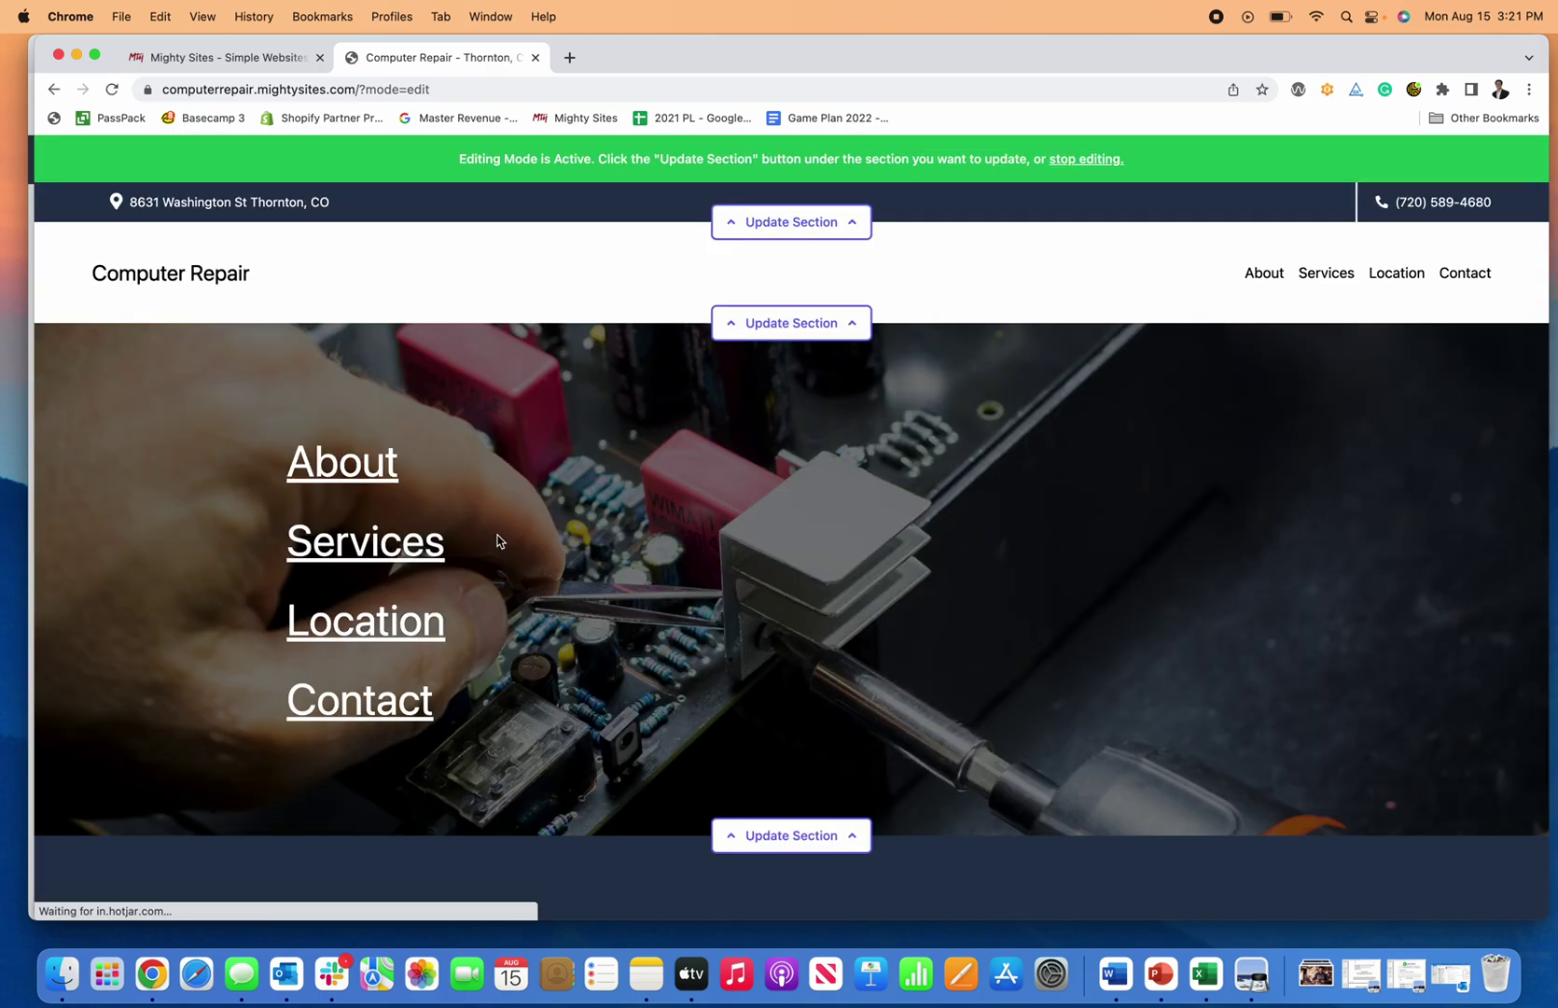
scroll(998, 304, down, 1)
scroll(984, 296, up, 1)
click(823, 233)
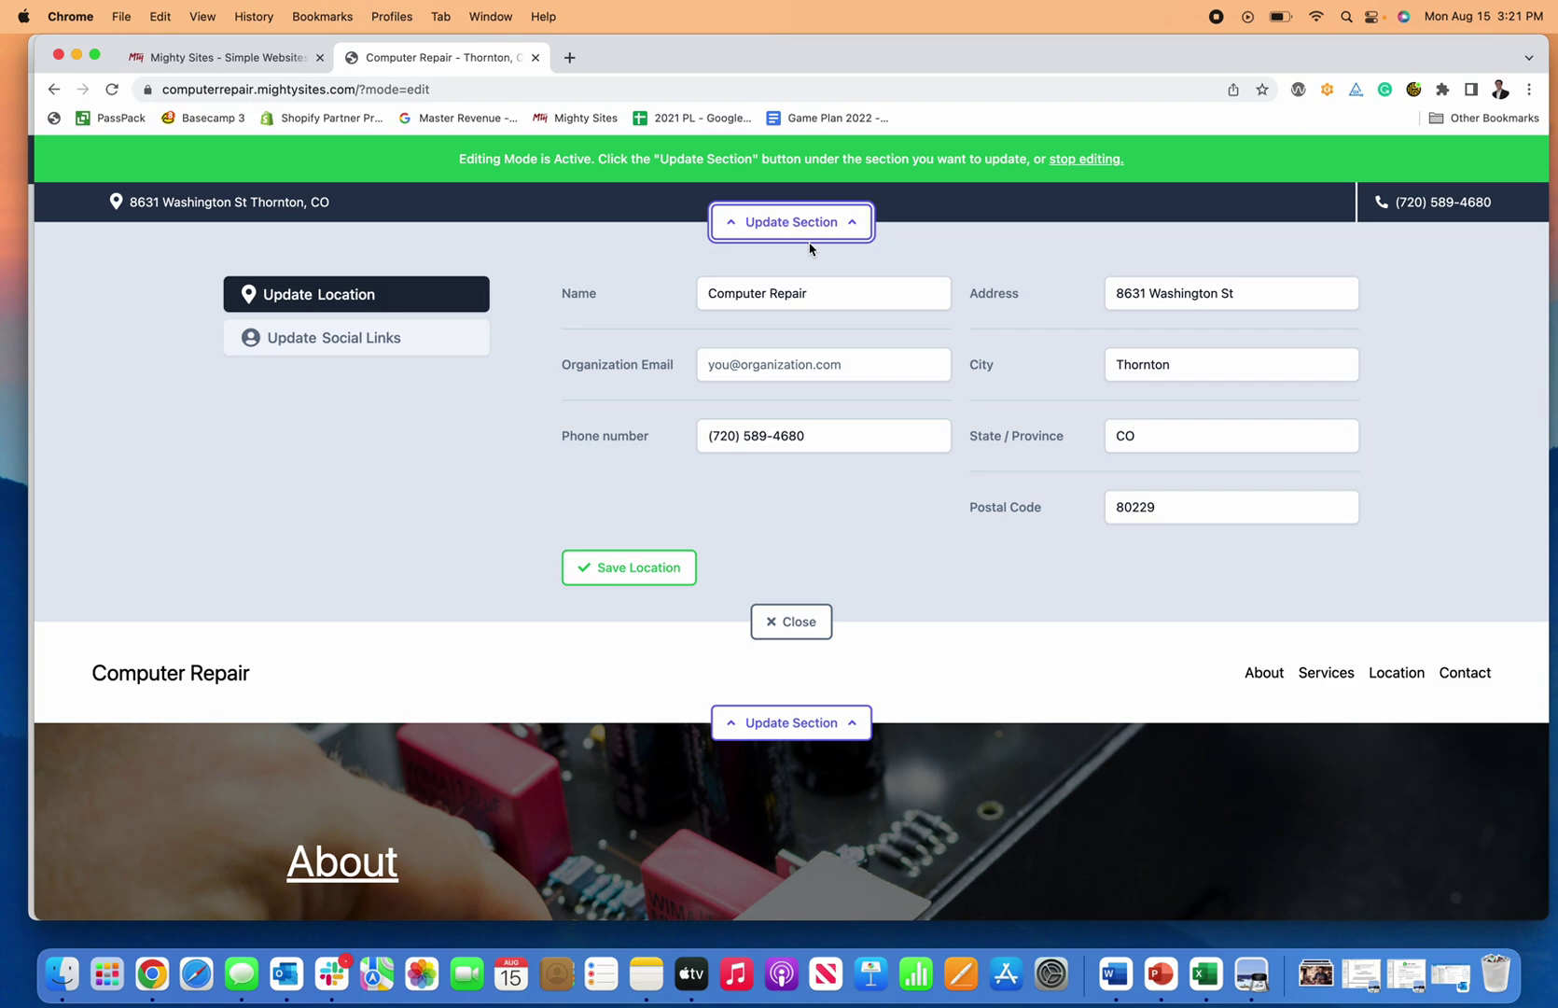
click(450, 344)
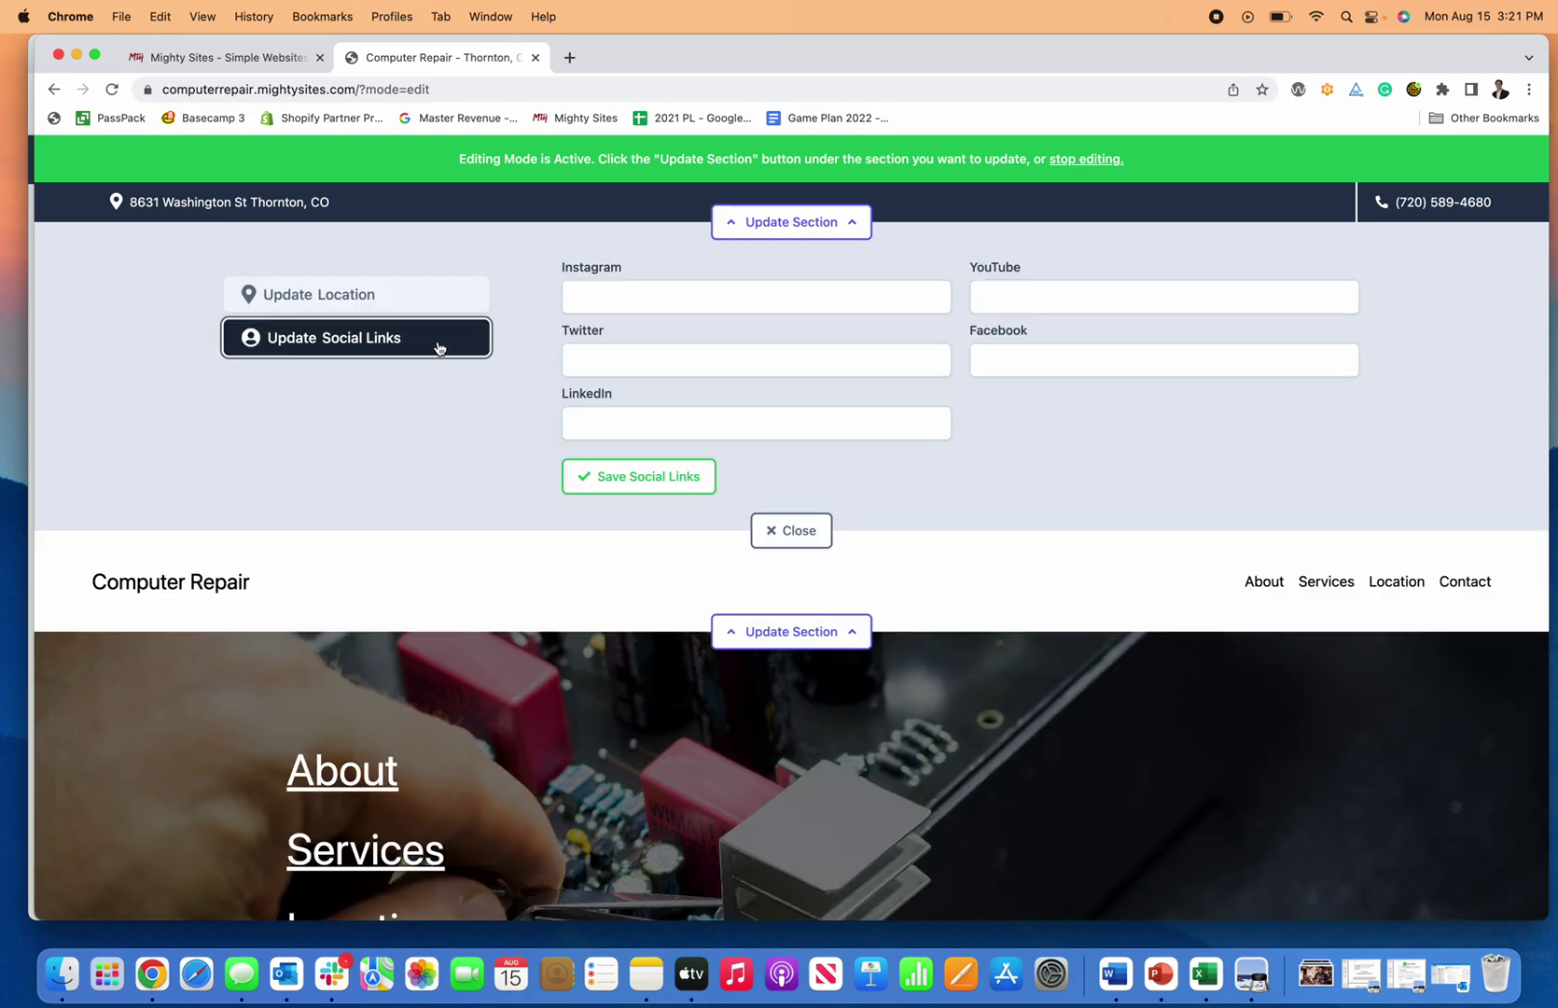
click(696, 367)
click(762, 407)
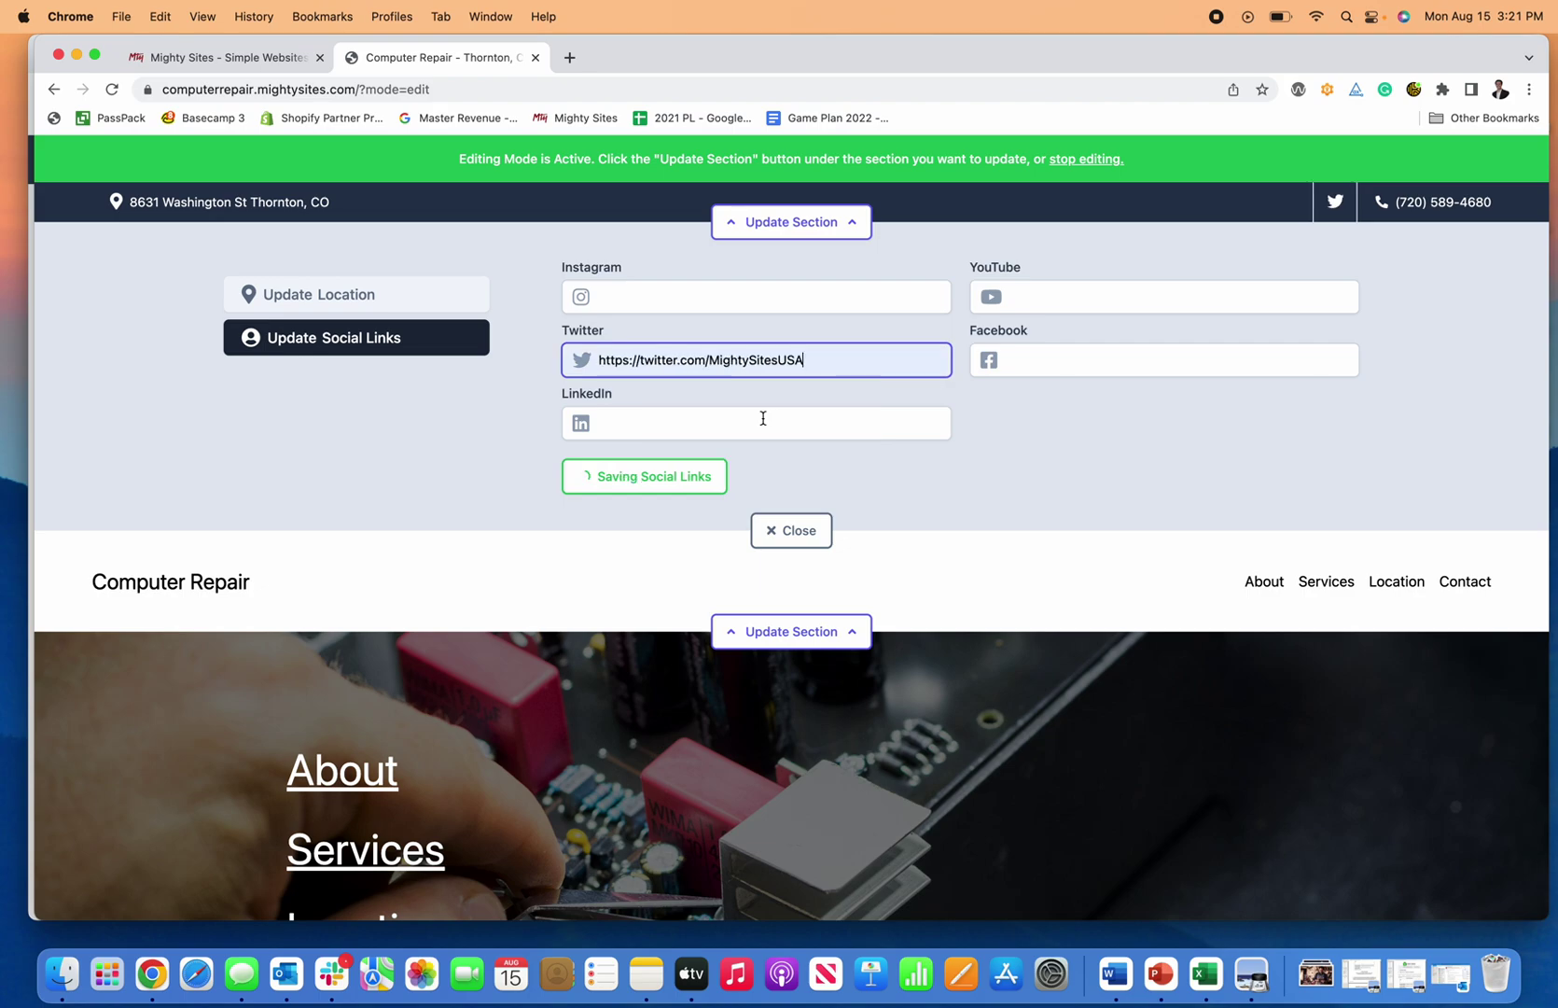
click(685, 481)
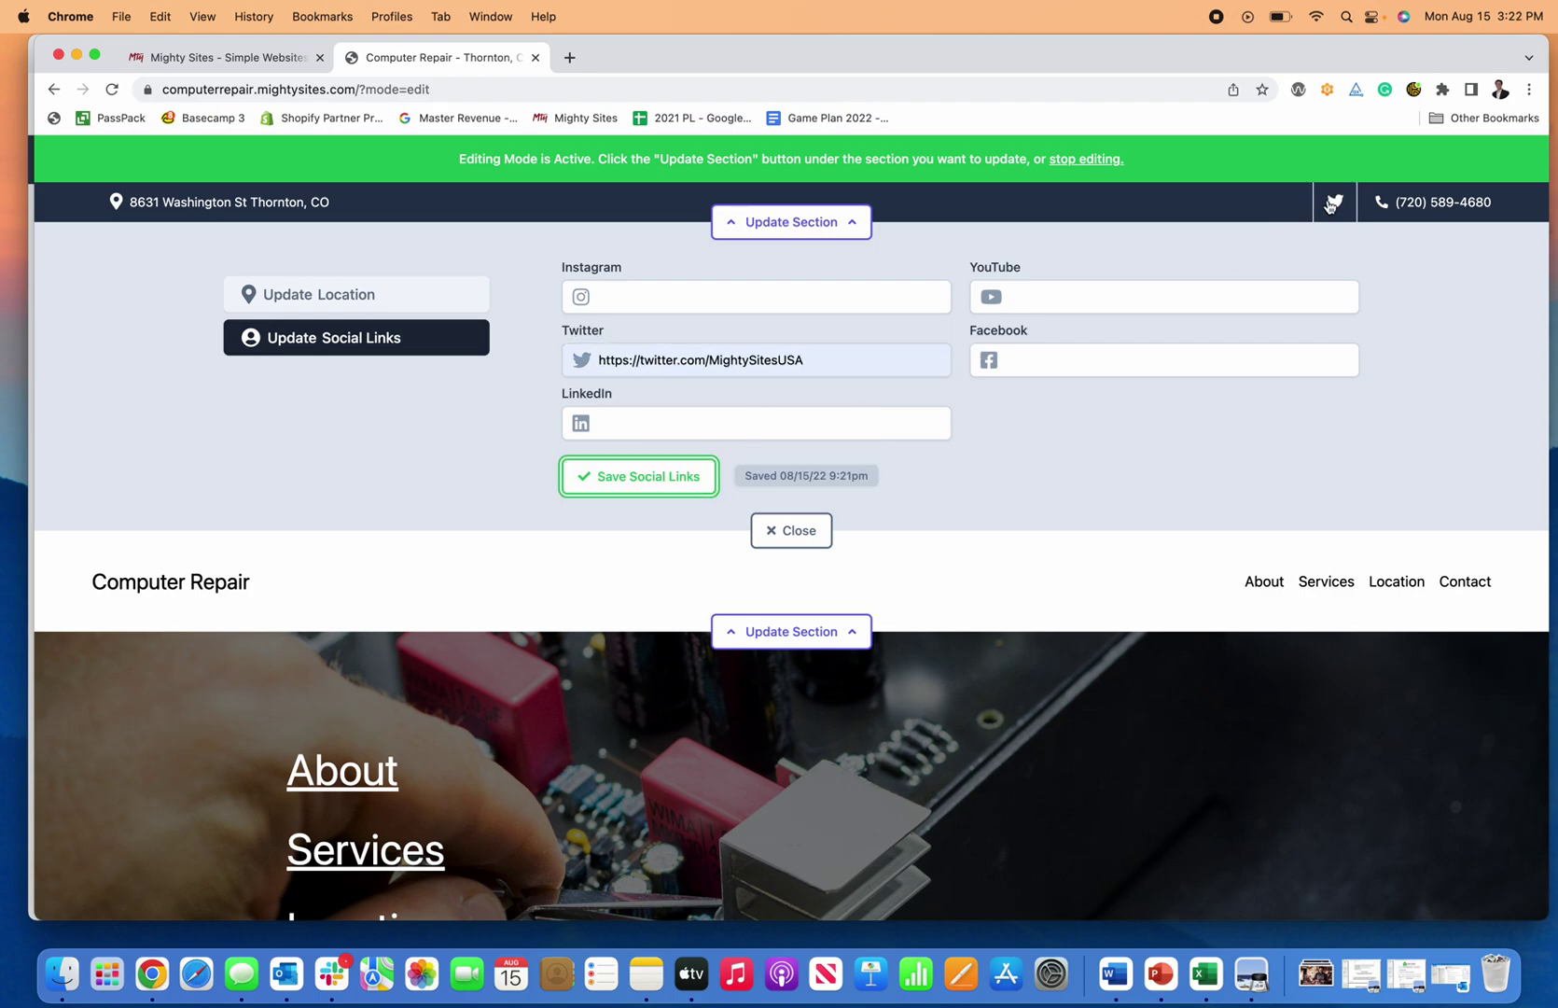
Delete the street address from the location details, leaving Thornton, CO, and save
click(418, 314)
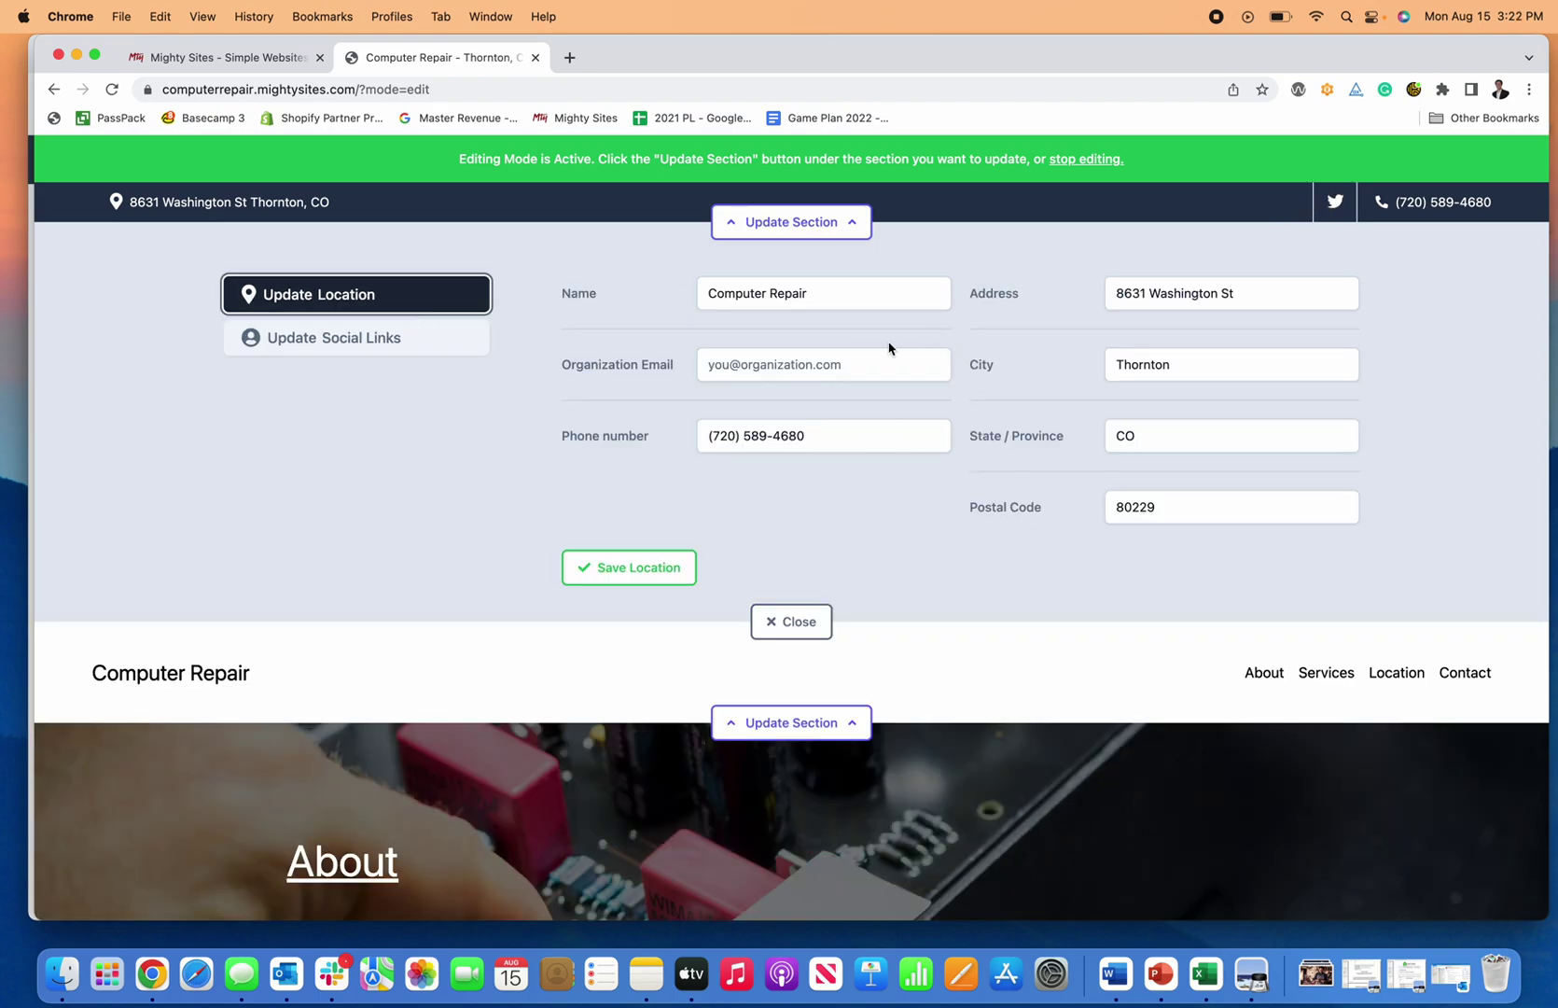
triple_click(1262, 293)
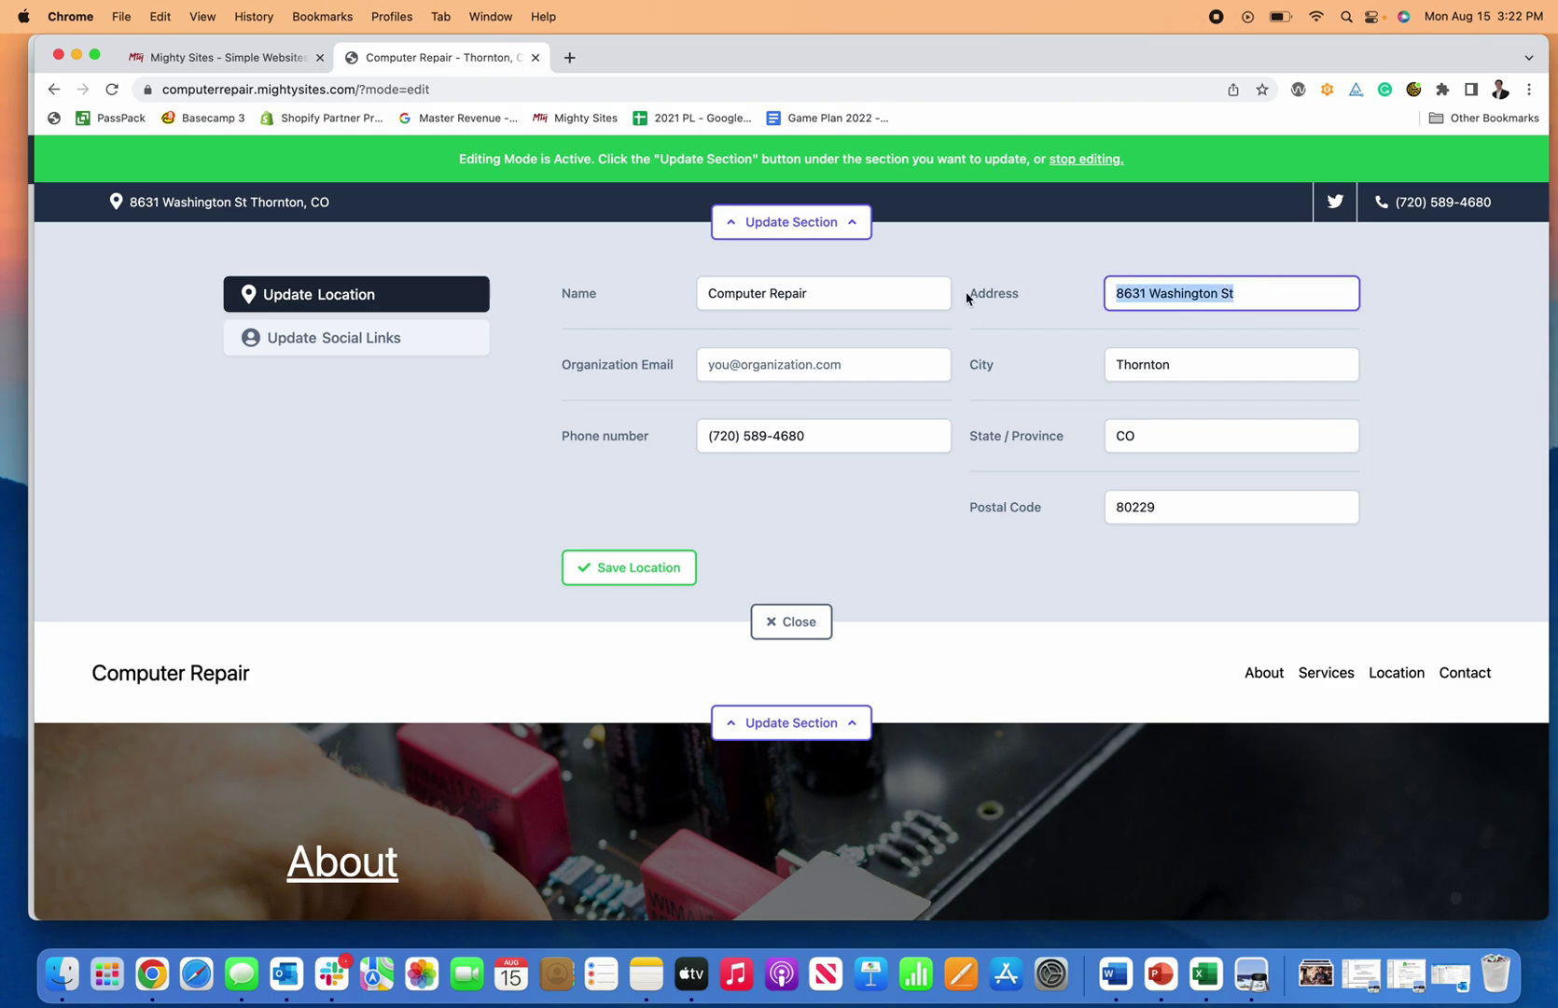
key(BackSpace)
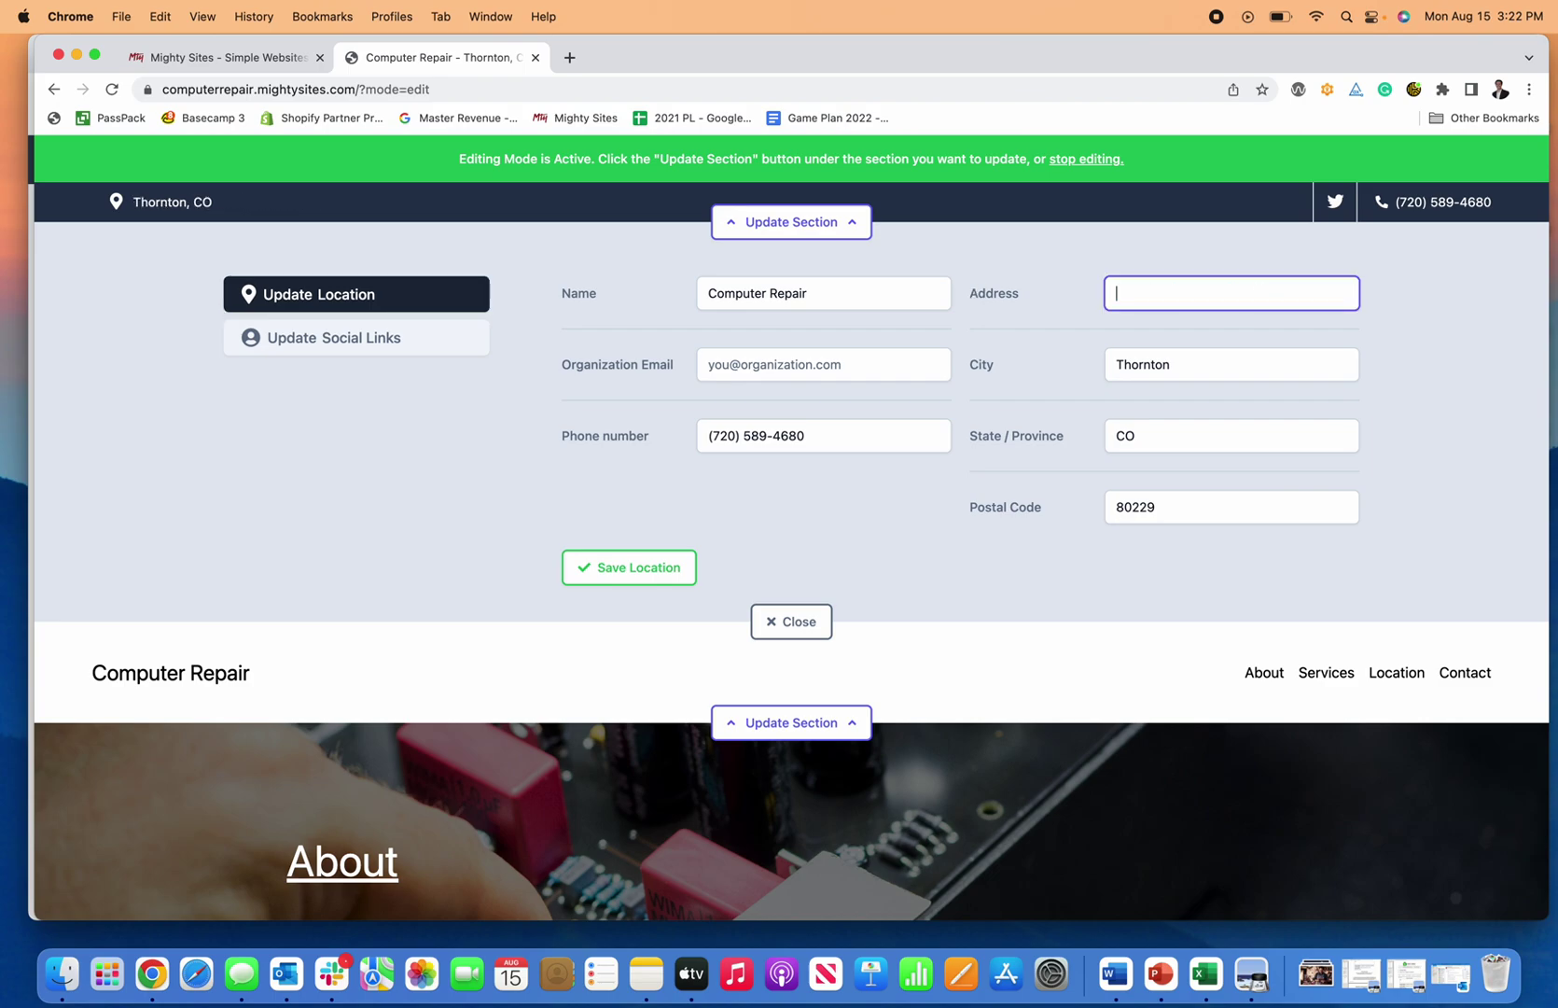
click(595, 578)
click(827, 631)
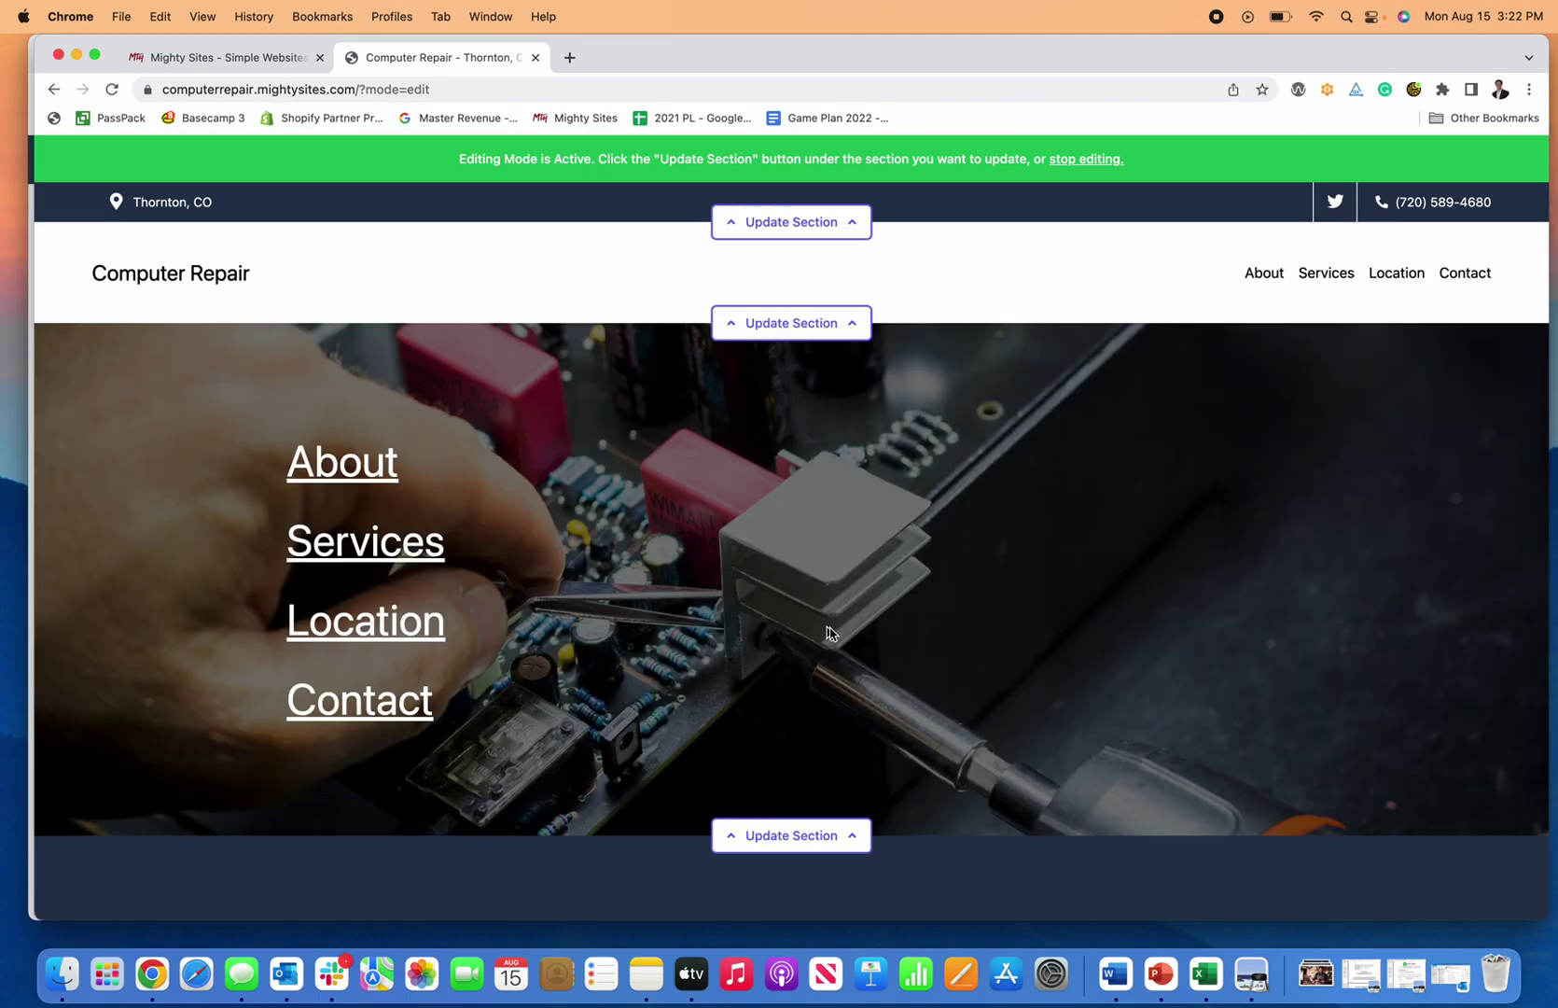
Link the new navigation menu item to the Click to Call action and confirm it
scroll(826, 532, down, 4)
click(824, 493)
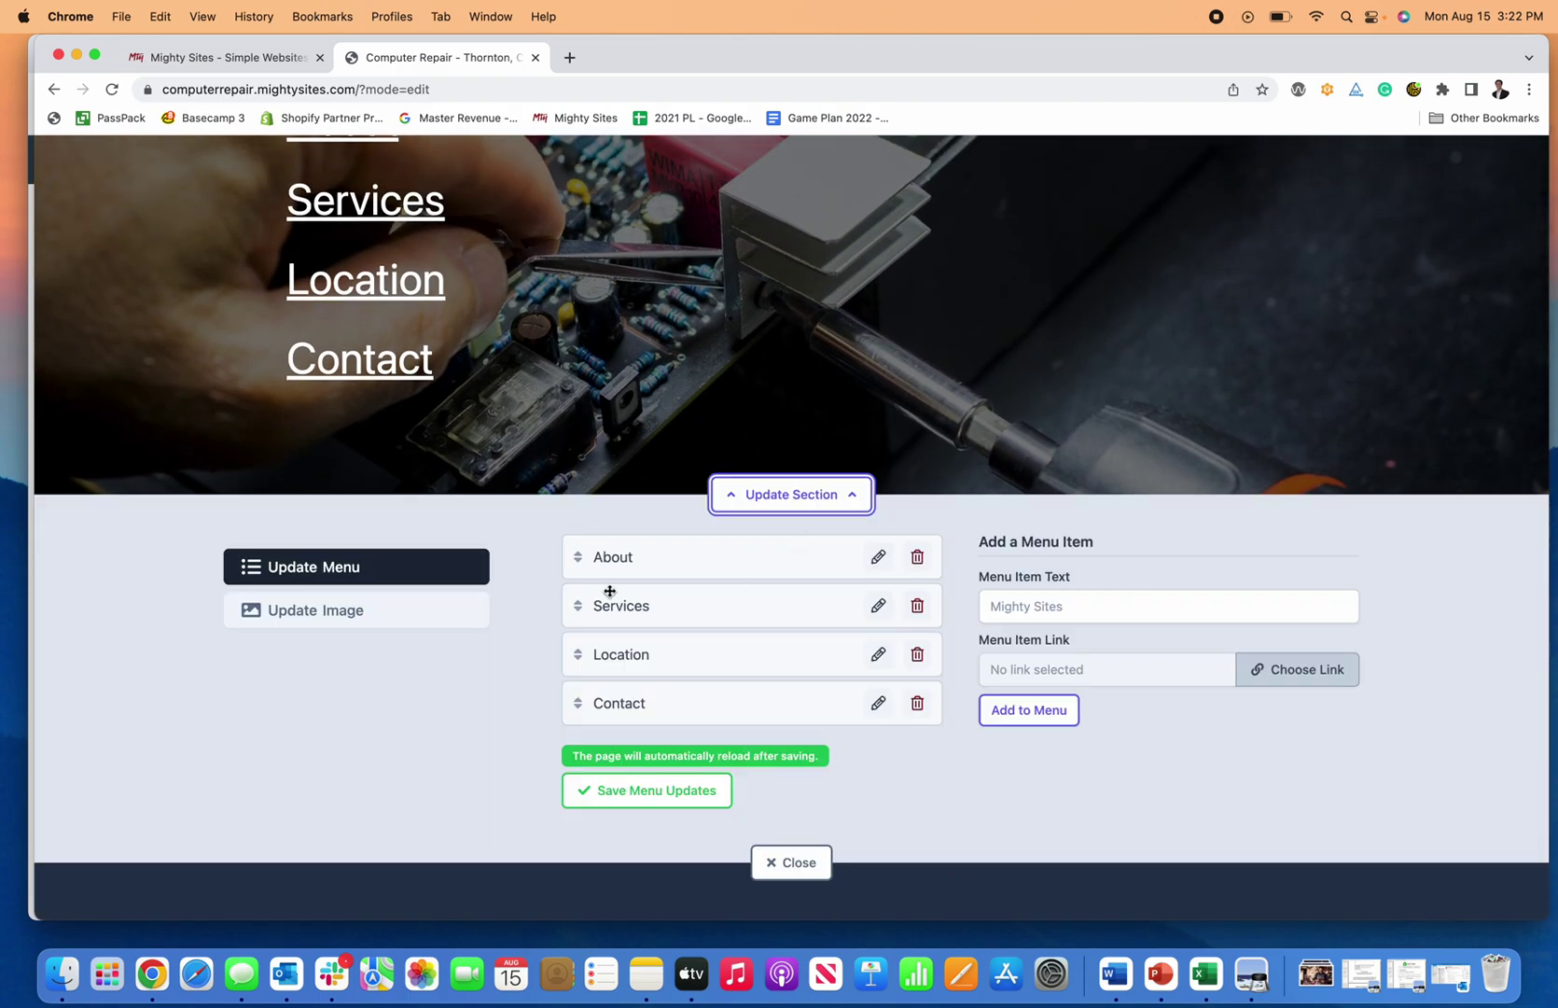
mouse_move(664, 555)
mouse_down()
mouse_move(653, 640)
mouse_move(673, 546)
mouse_up()
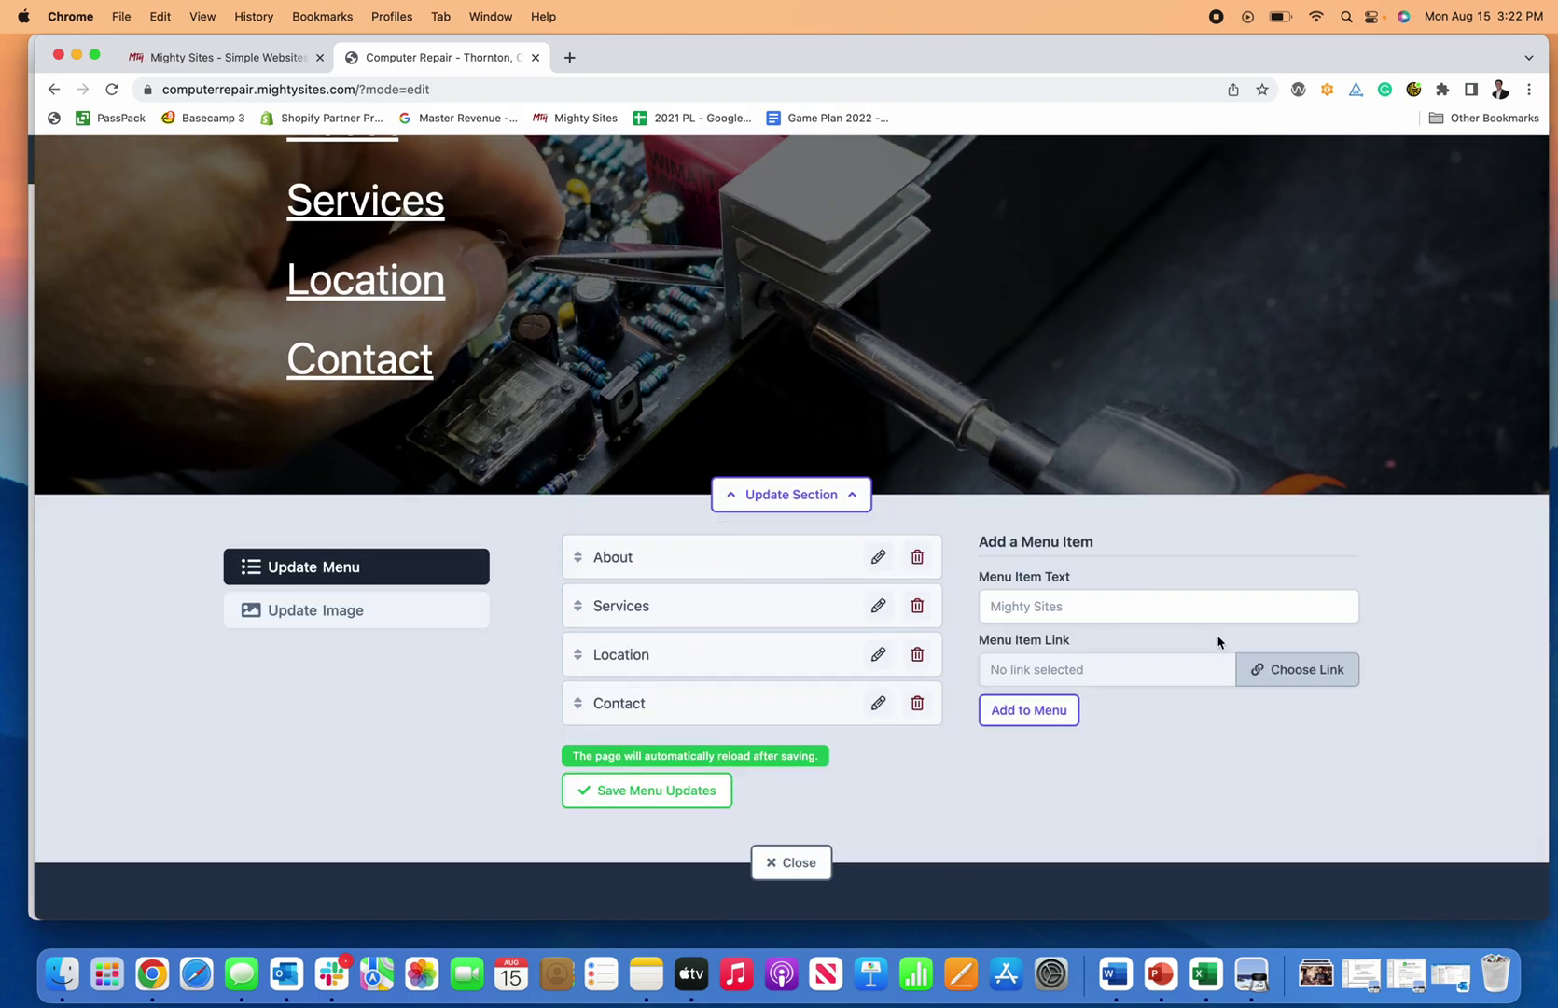
click(1306, 669)
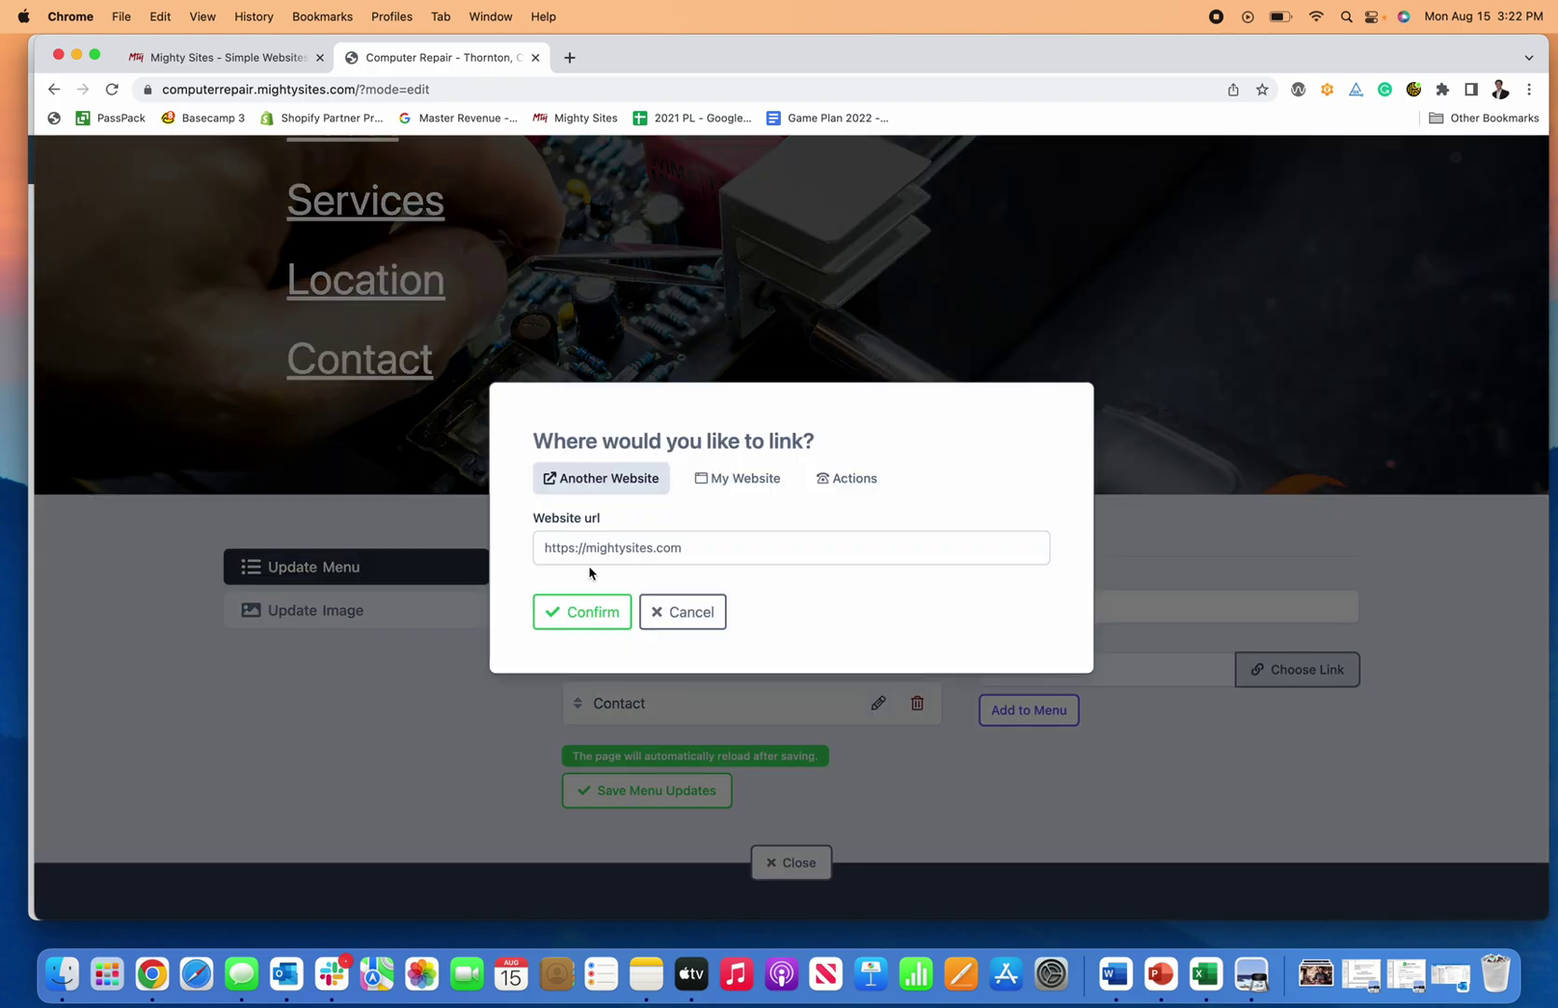
click(623, 554)
click(735, 478)
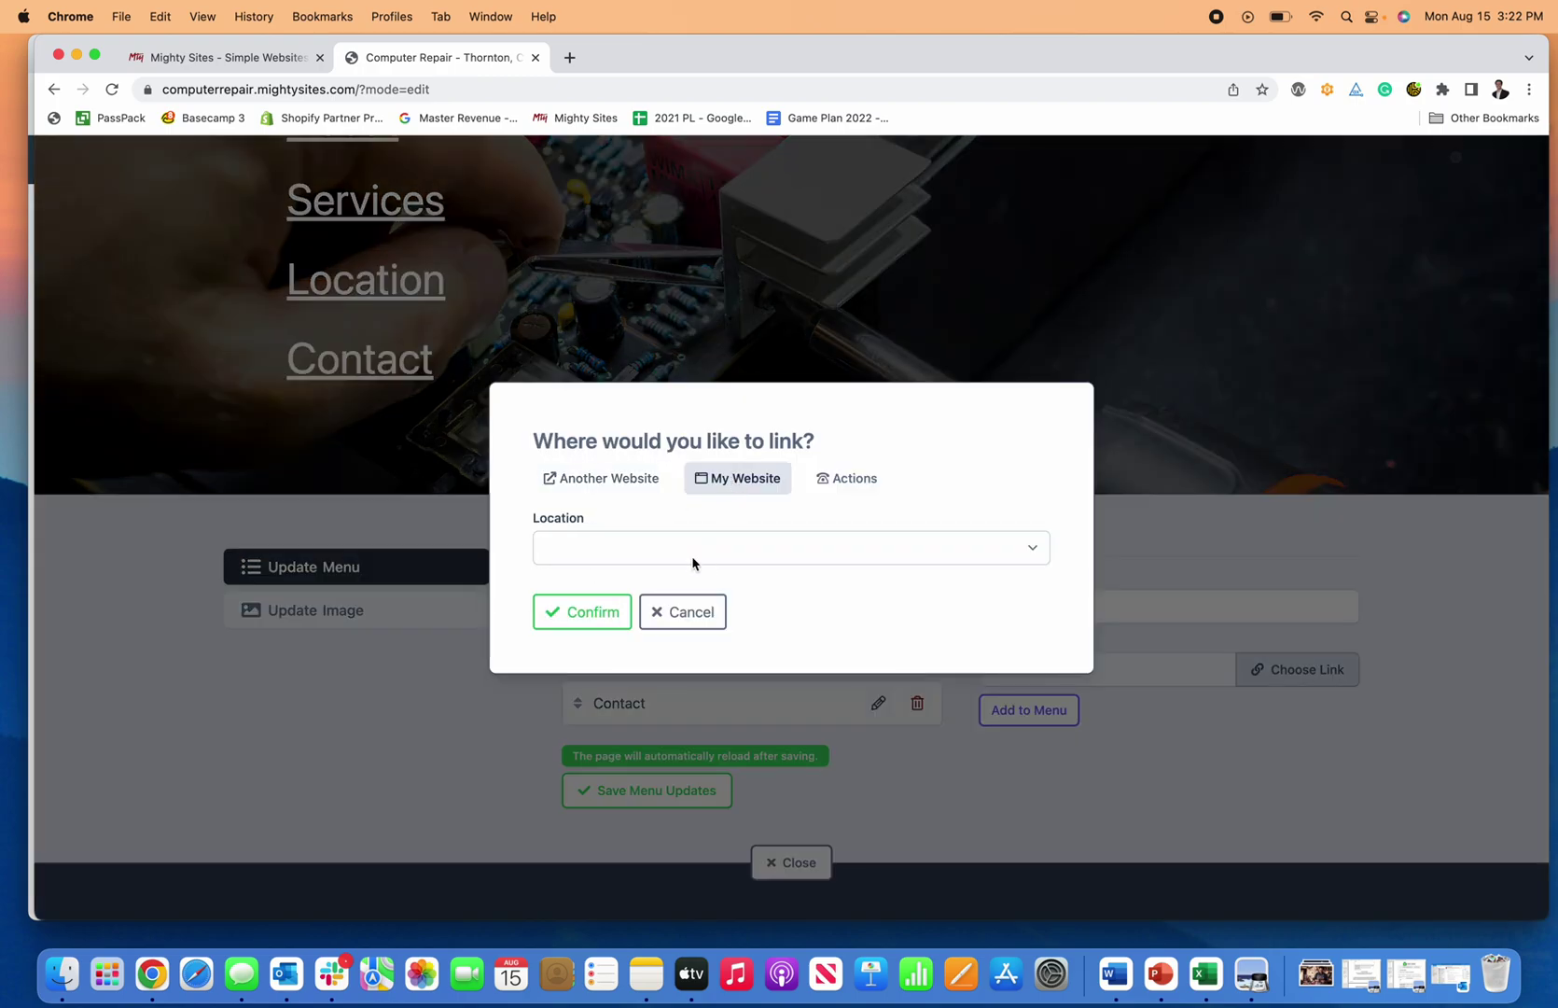
click(688, 555)
click(828, 483)
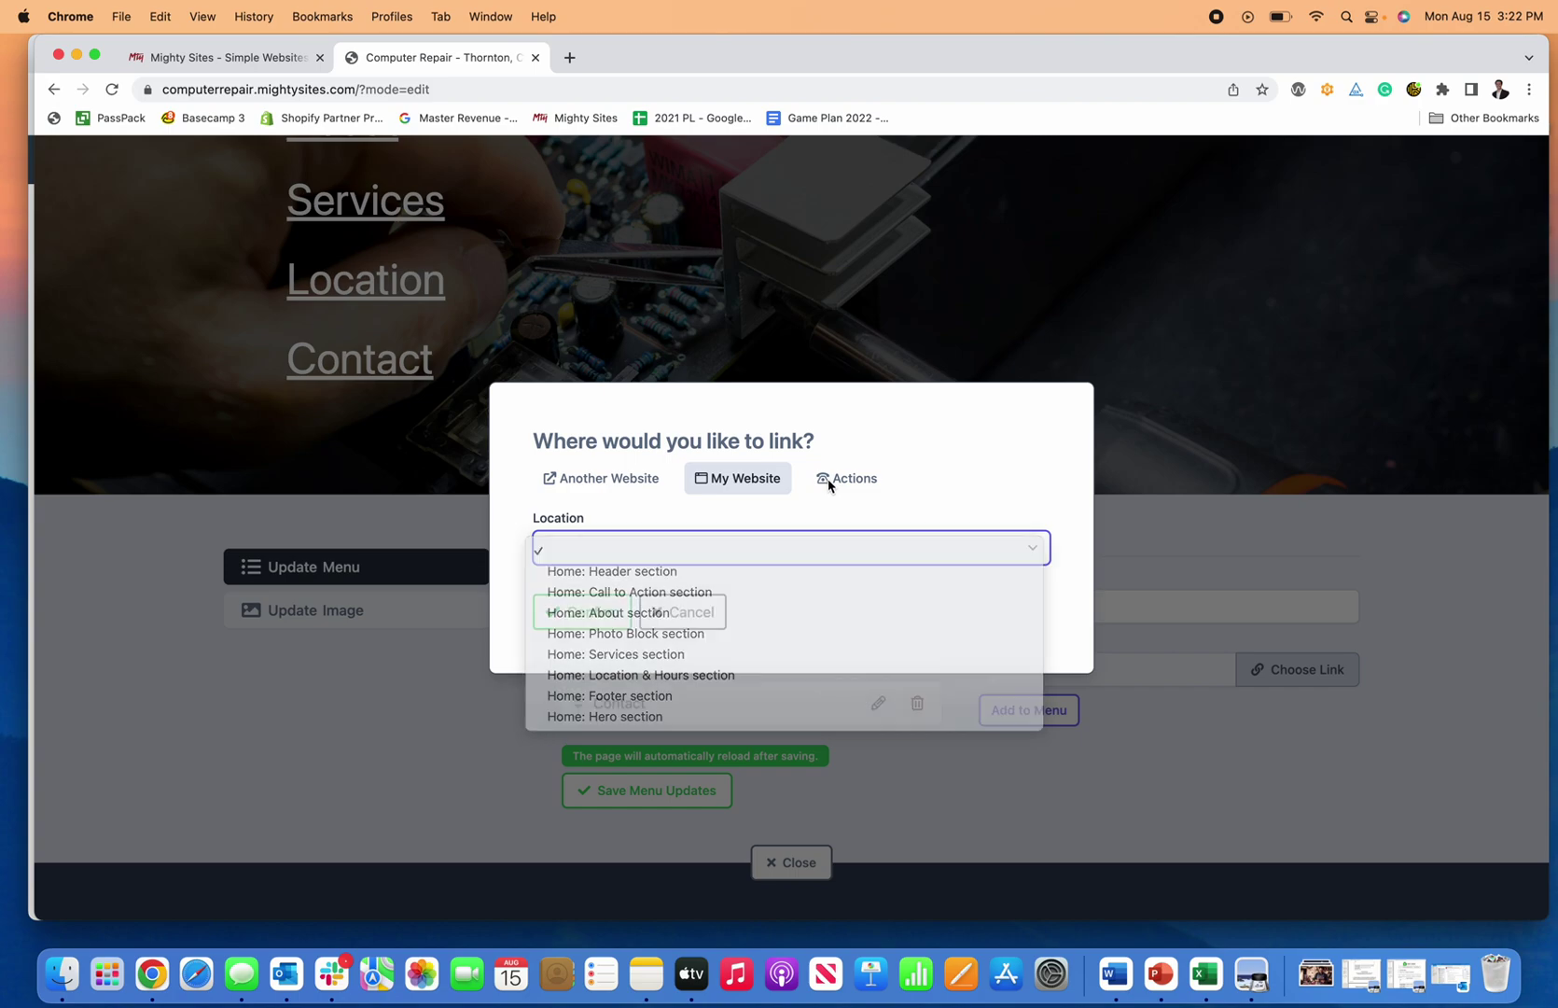
click(844, 489)
click(737, 481)
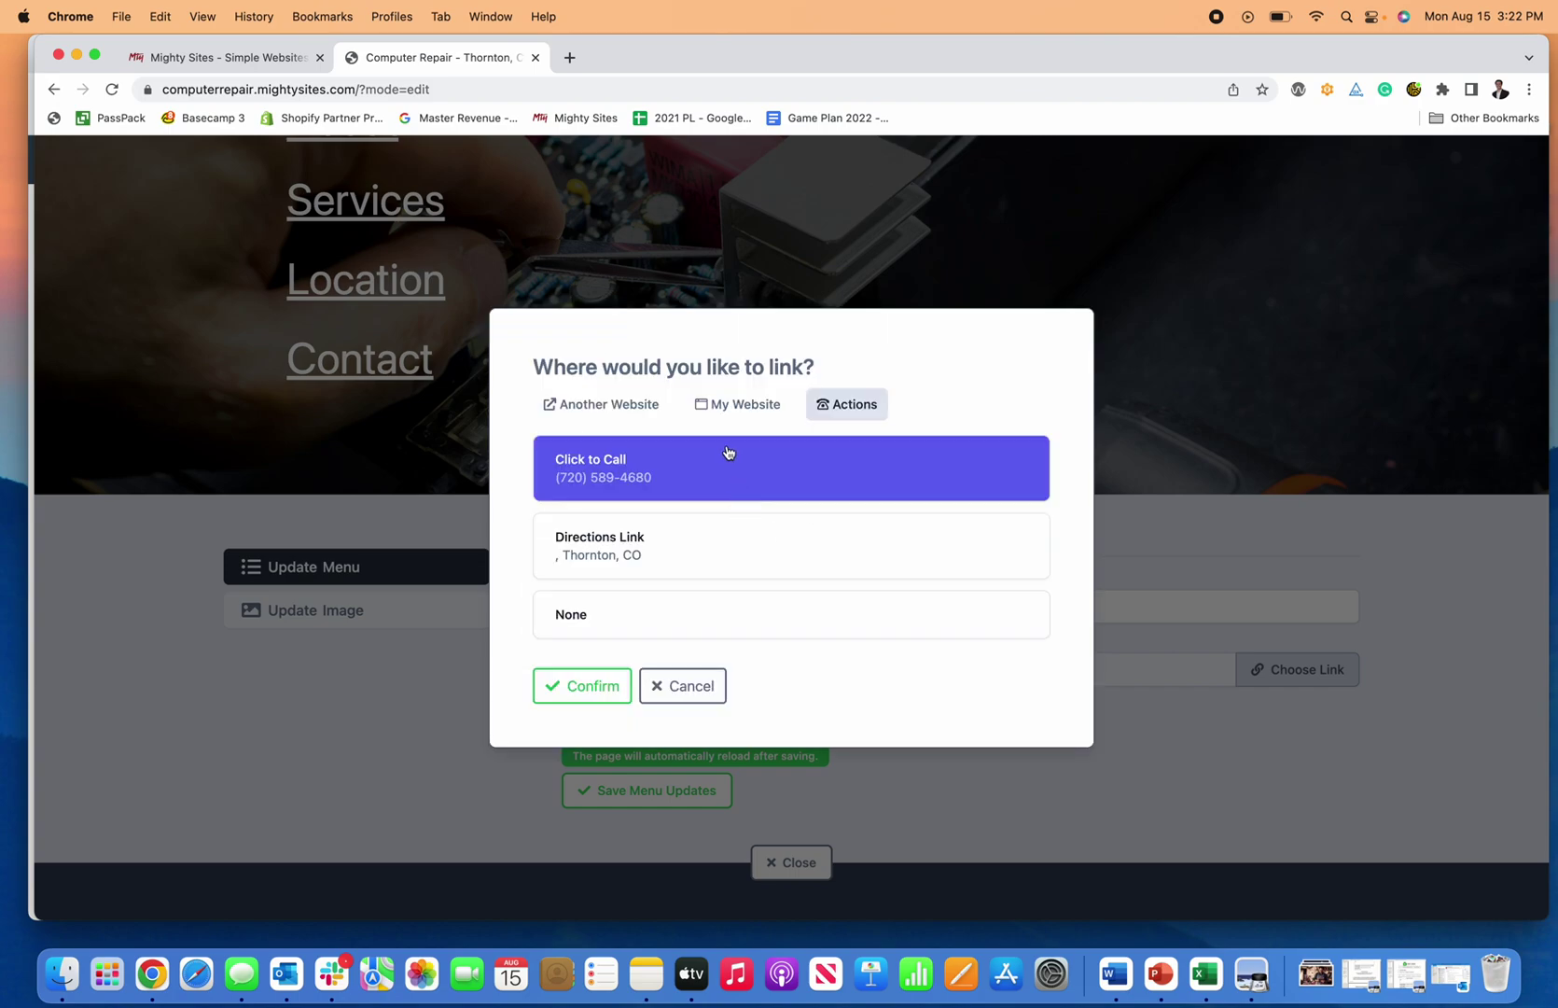
click(708, 687)
click(409, 611)
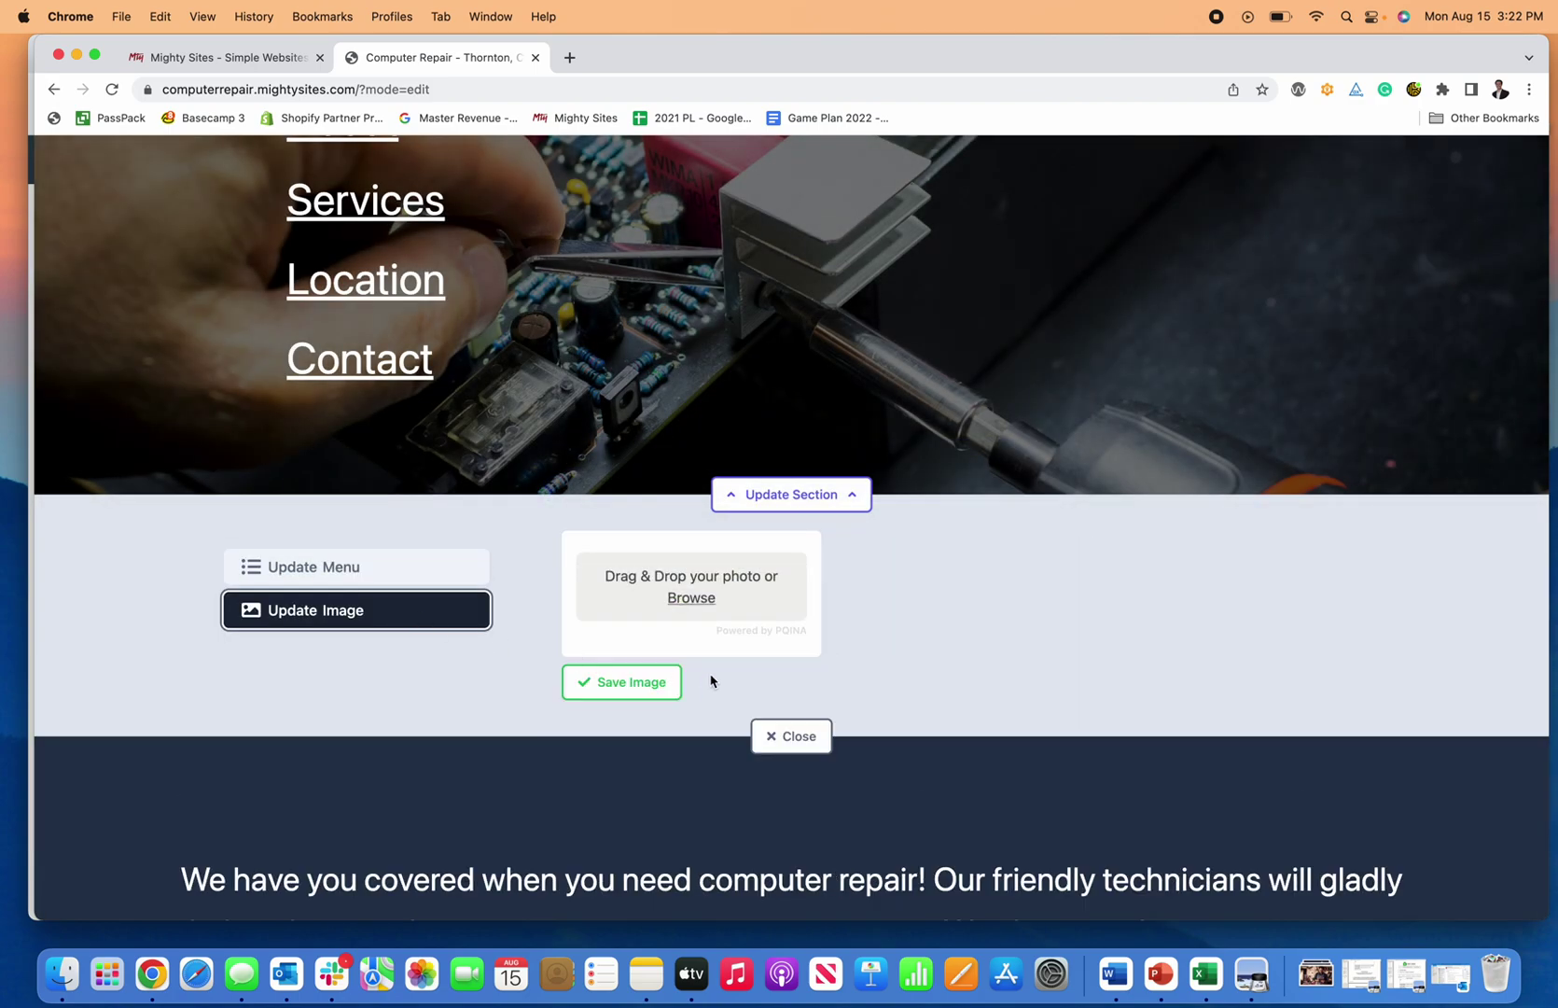
click(692, 598)
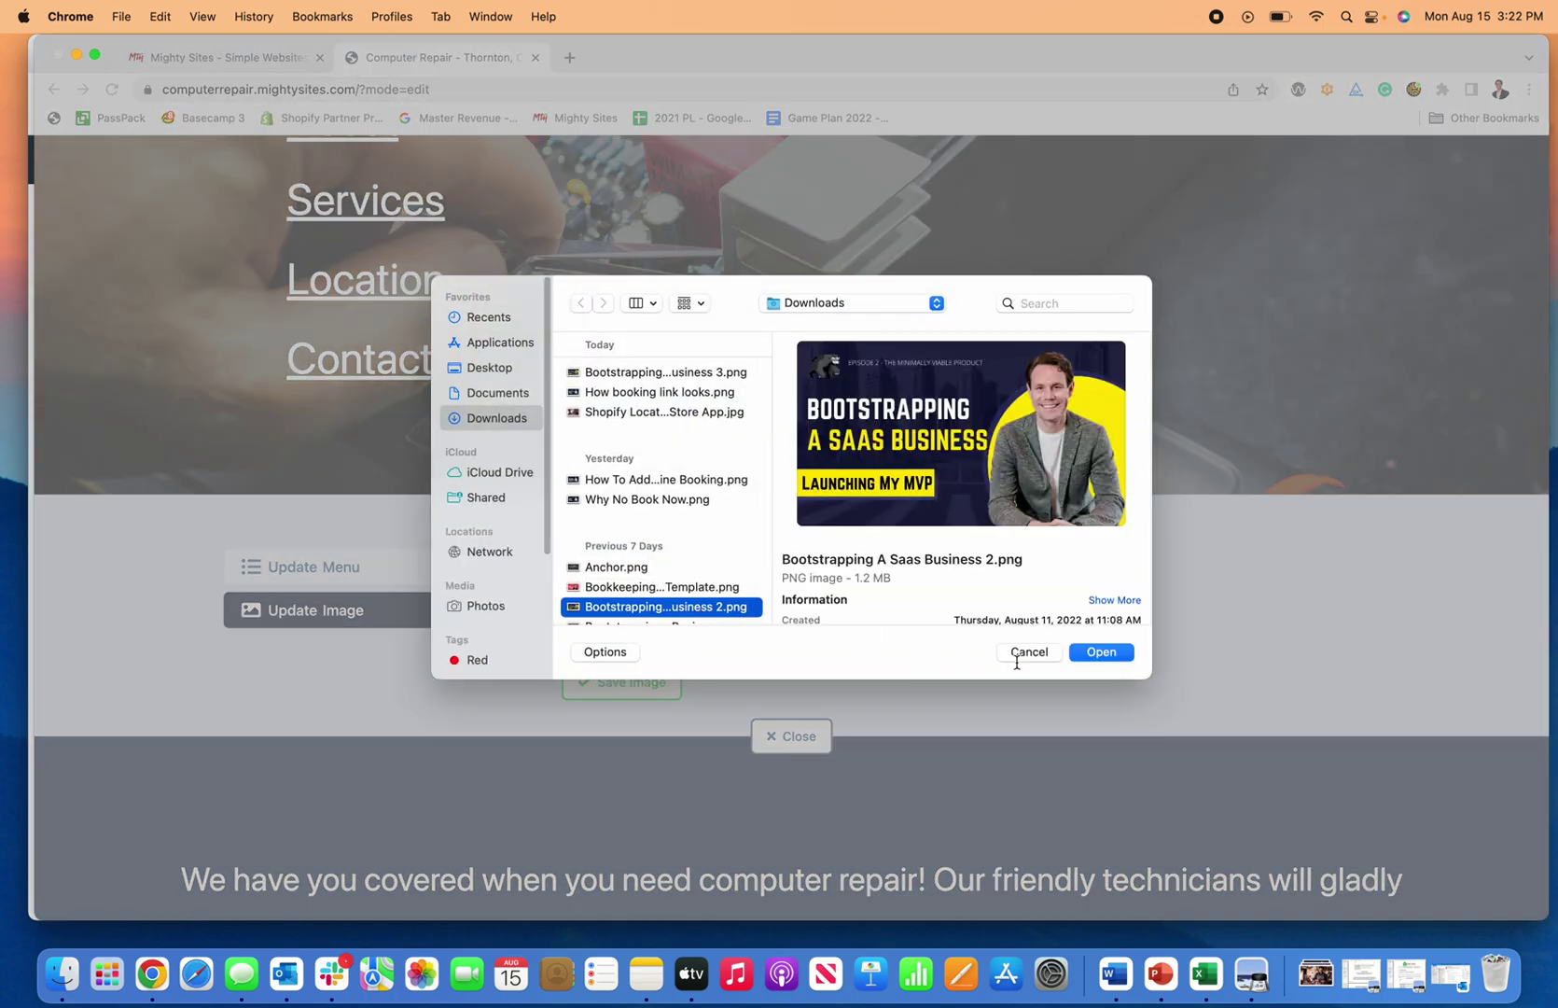
click(1027, 652)
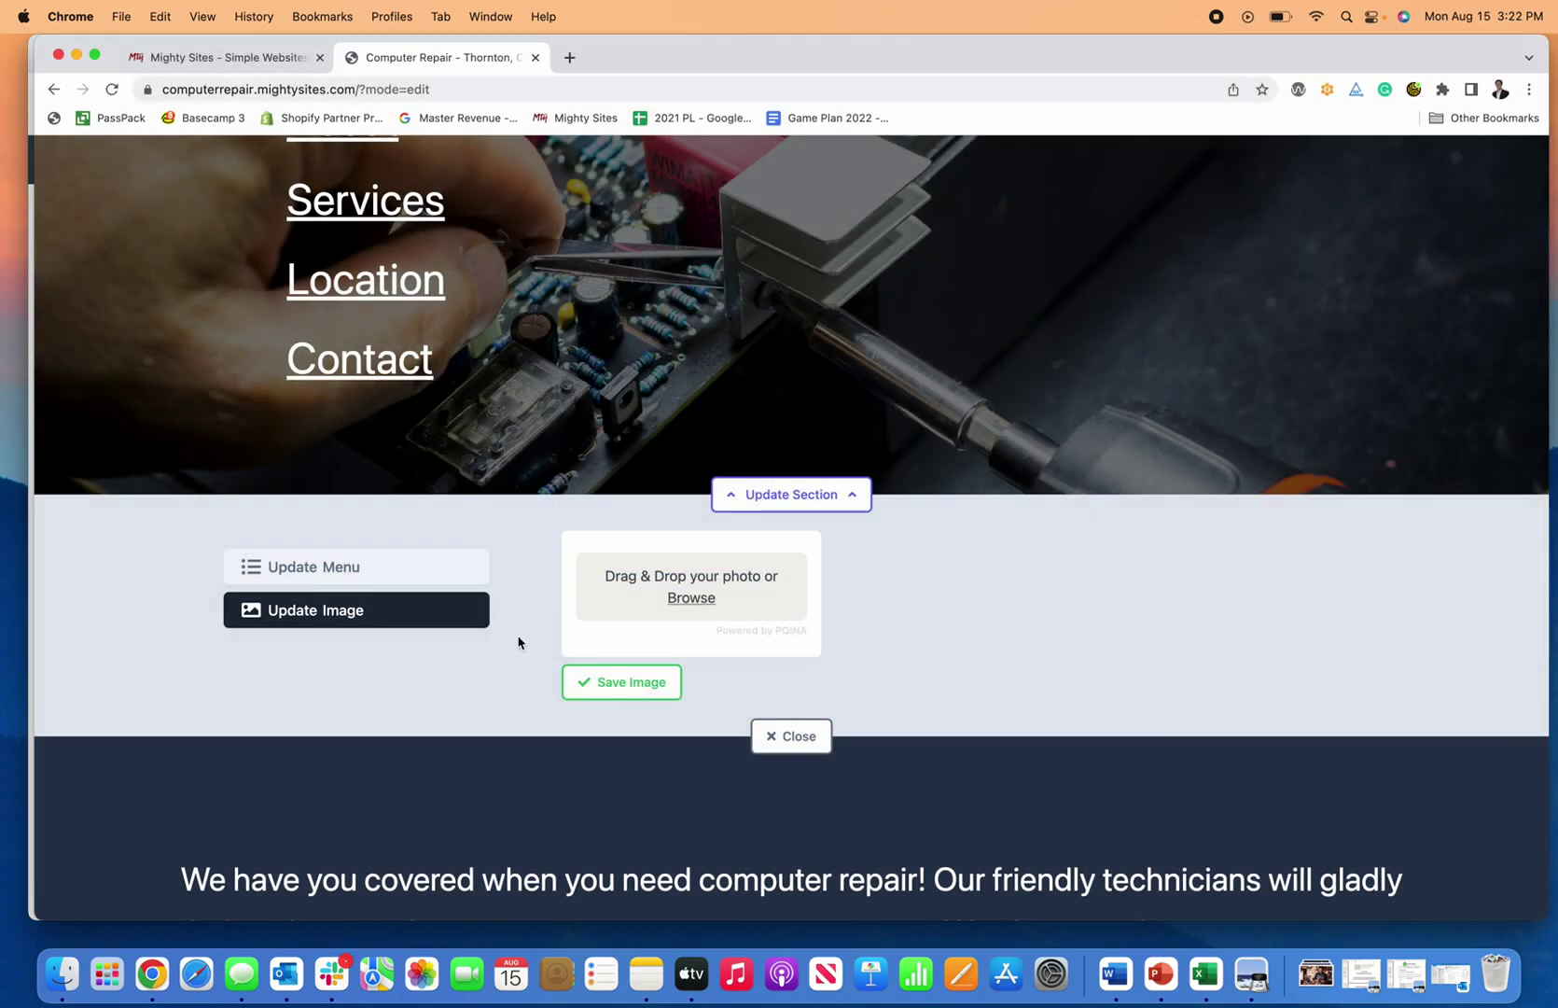
click(406, 565)
scroll(916, 616, down, 7)
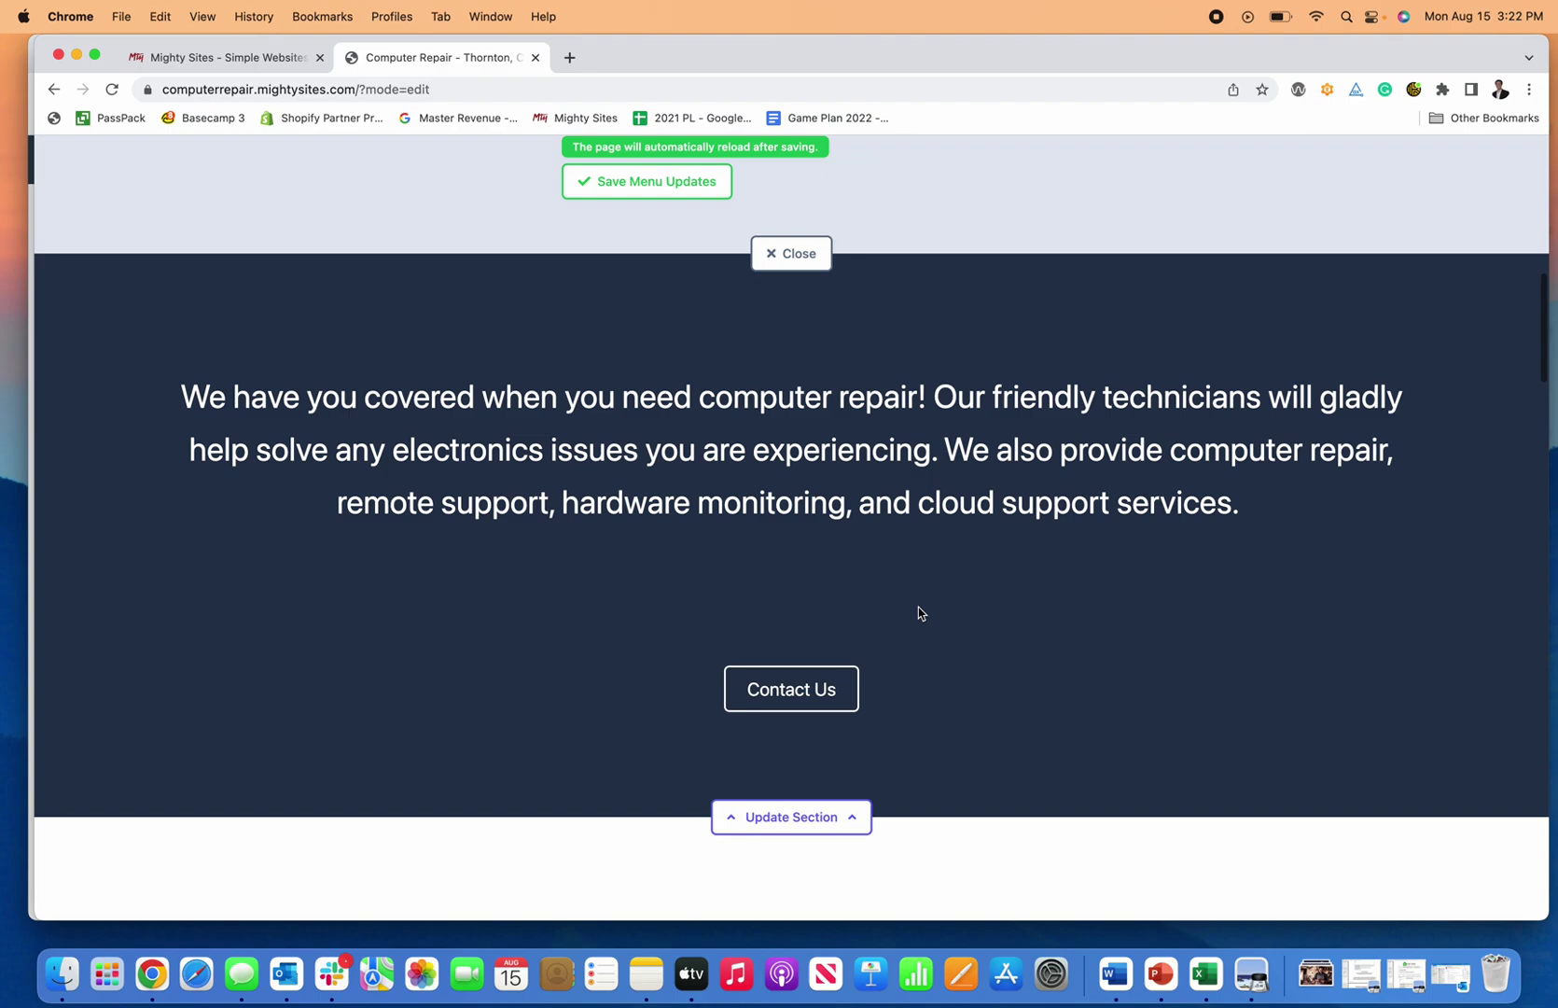
click(830, 817)
Add, then remove, the sentence 'We are experienced computer repair professionals.' in the about copy
scroll(405, 533, up, 4)
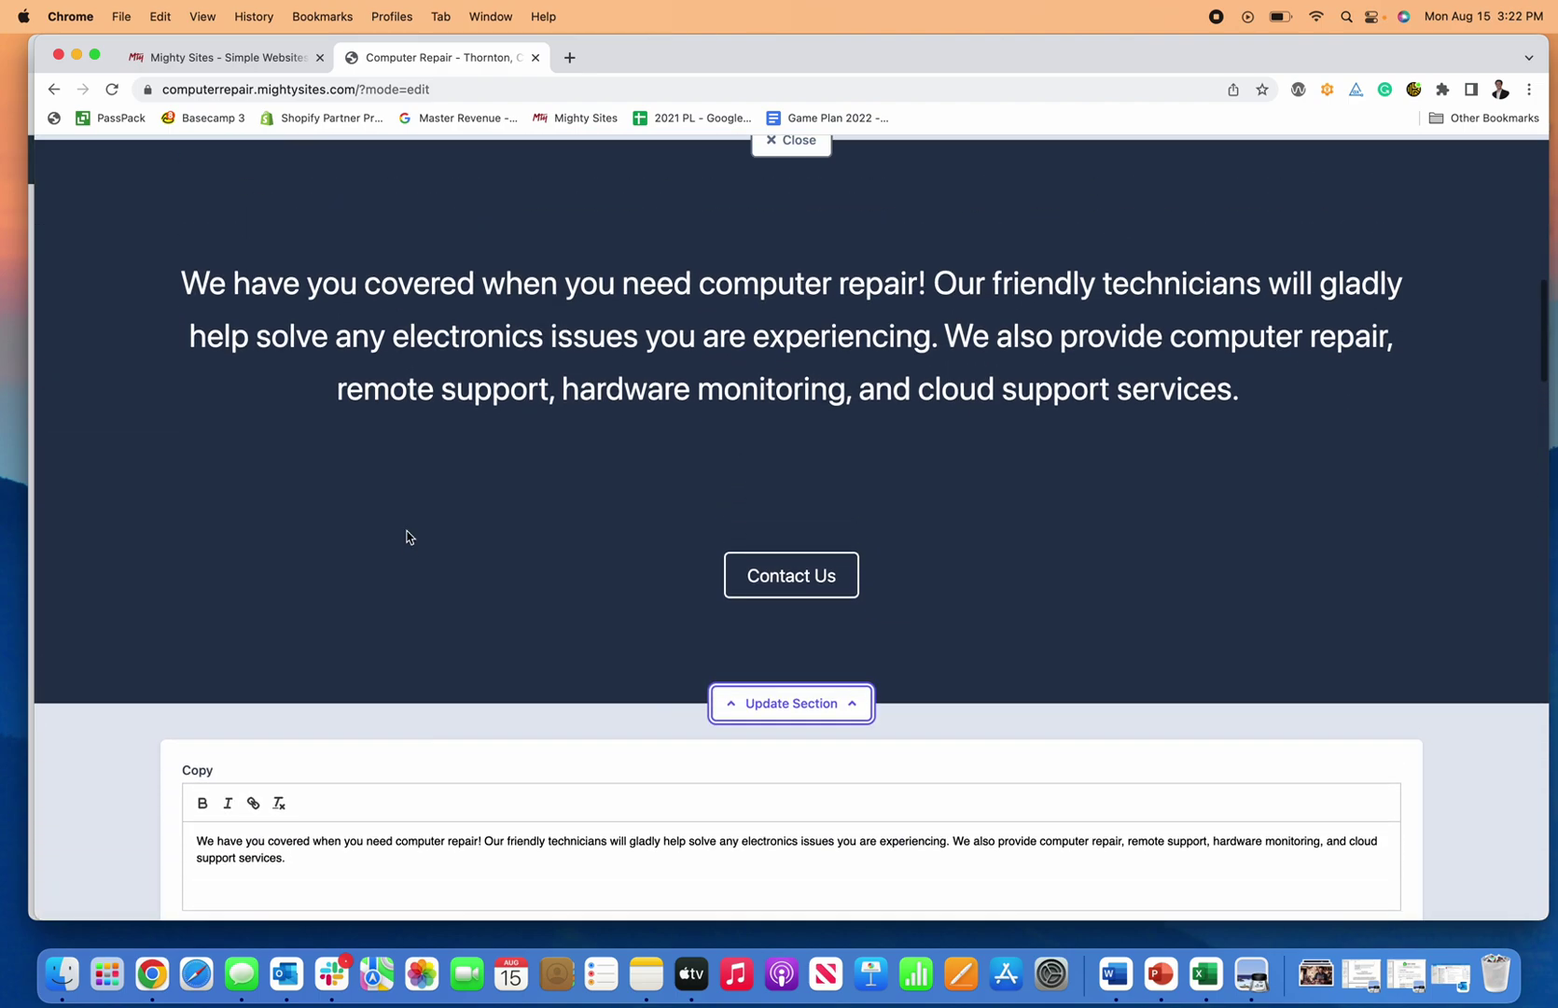
scroll(407, 536, down, 3)
click(362, 582)
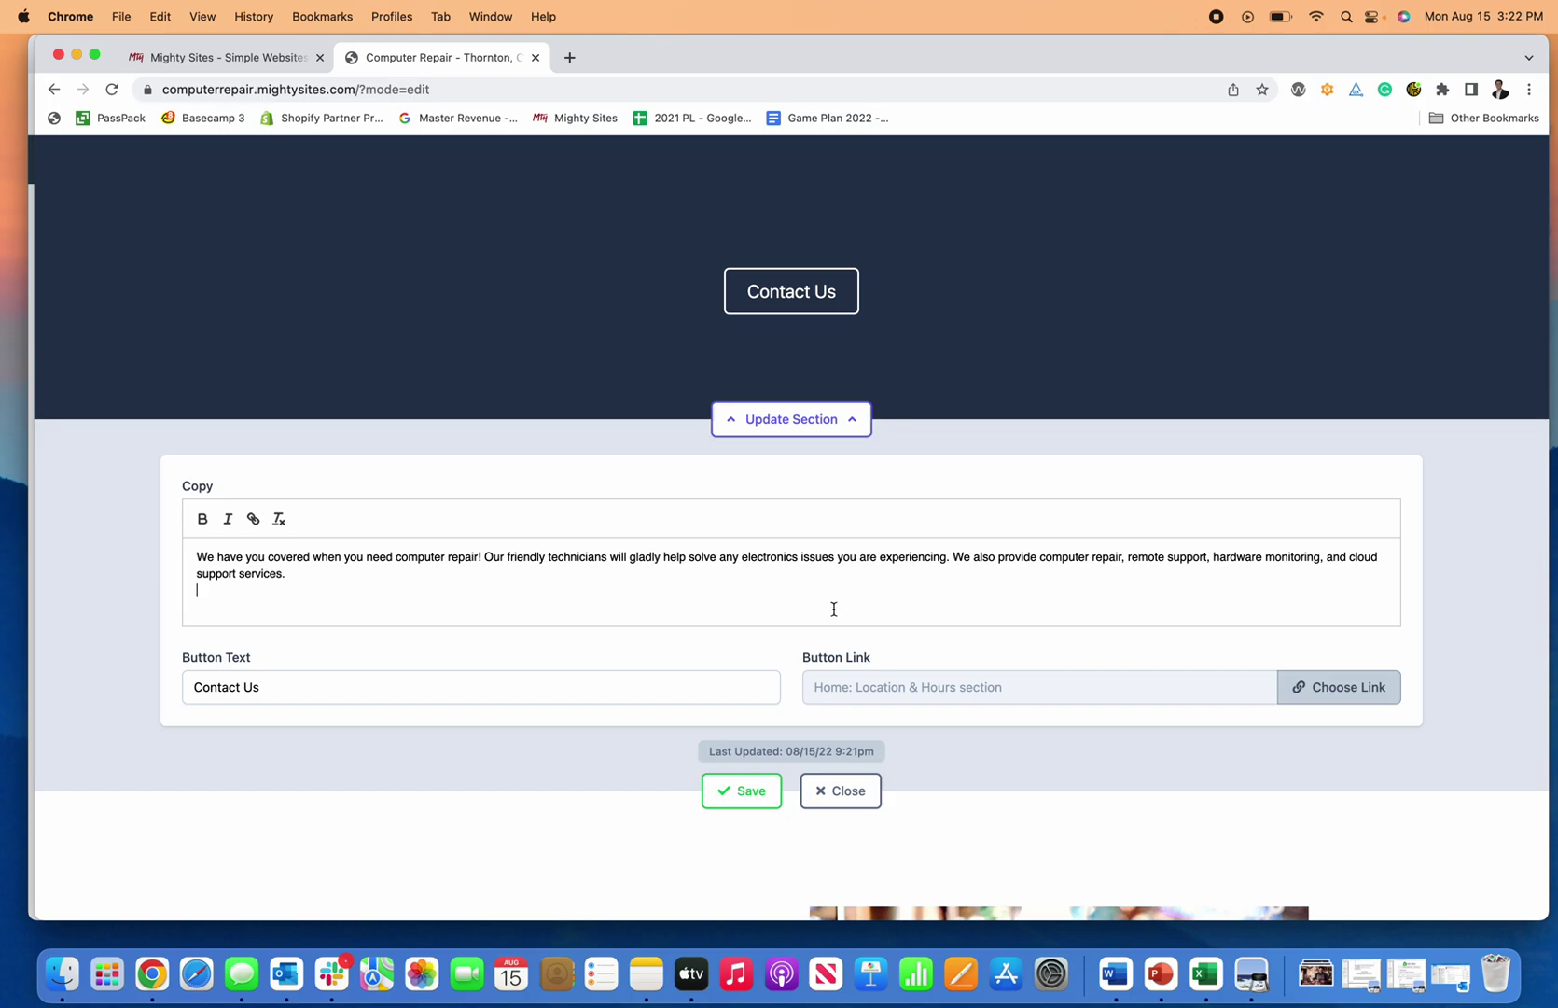
key(Return)
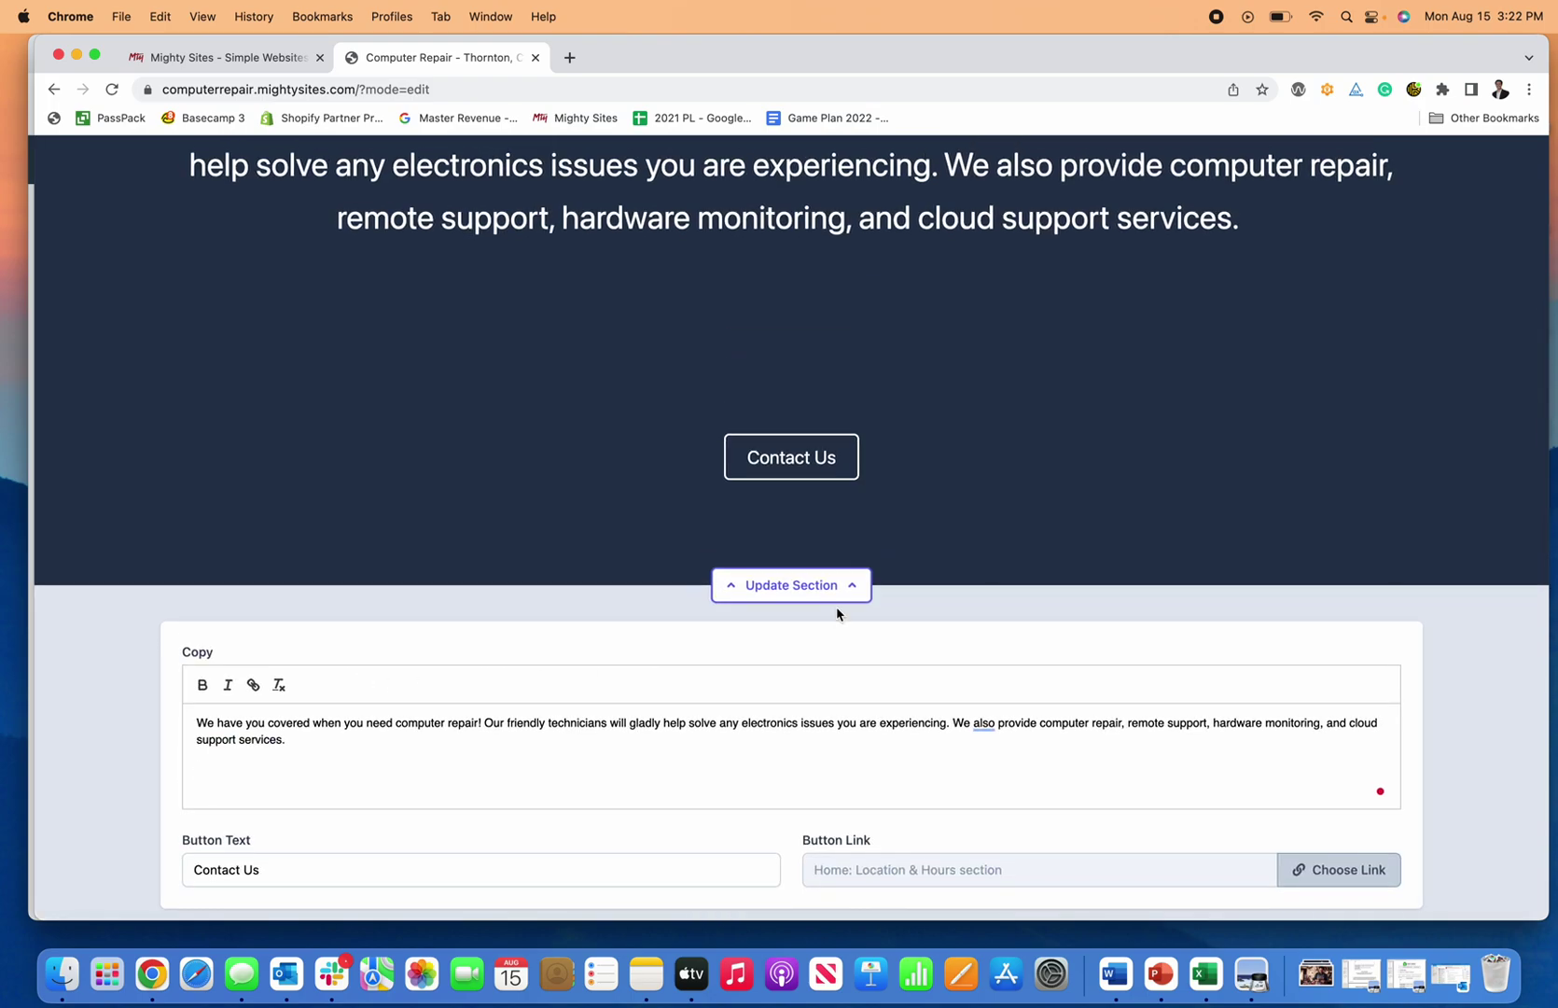
text(We are expe)
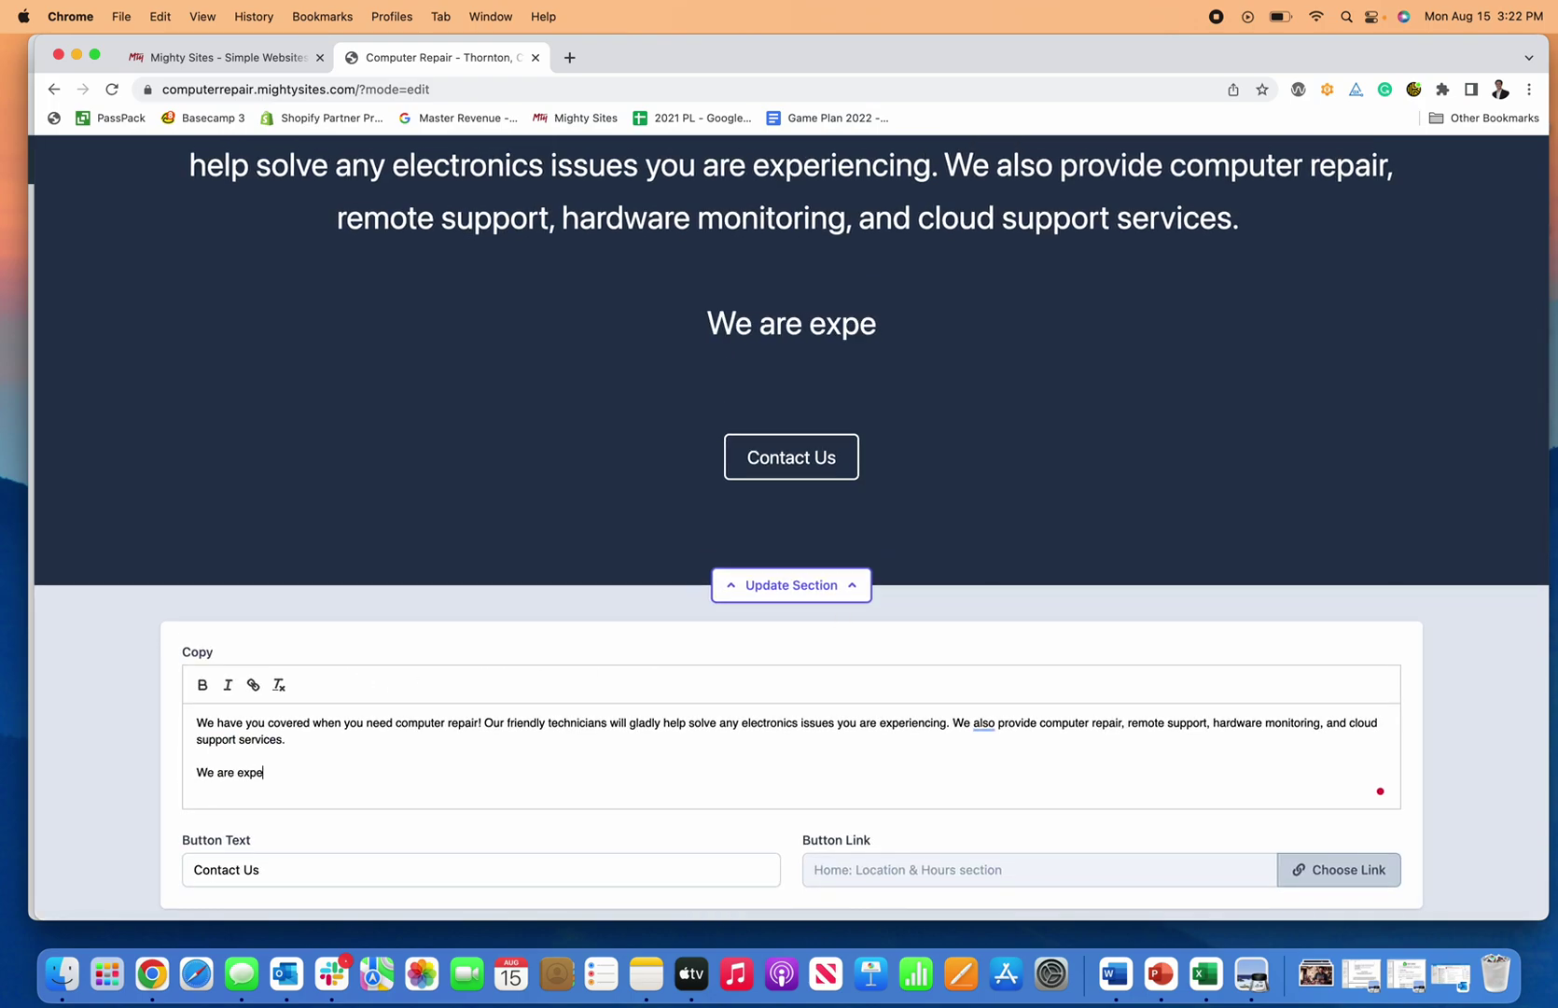
text(rienced computer r)
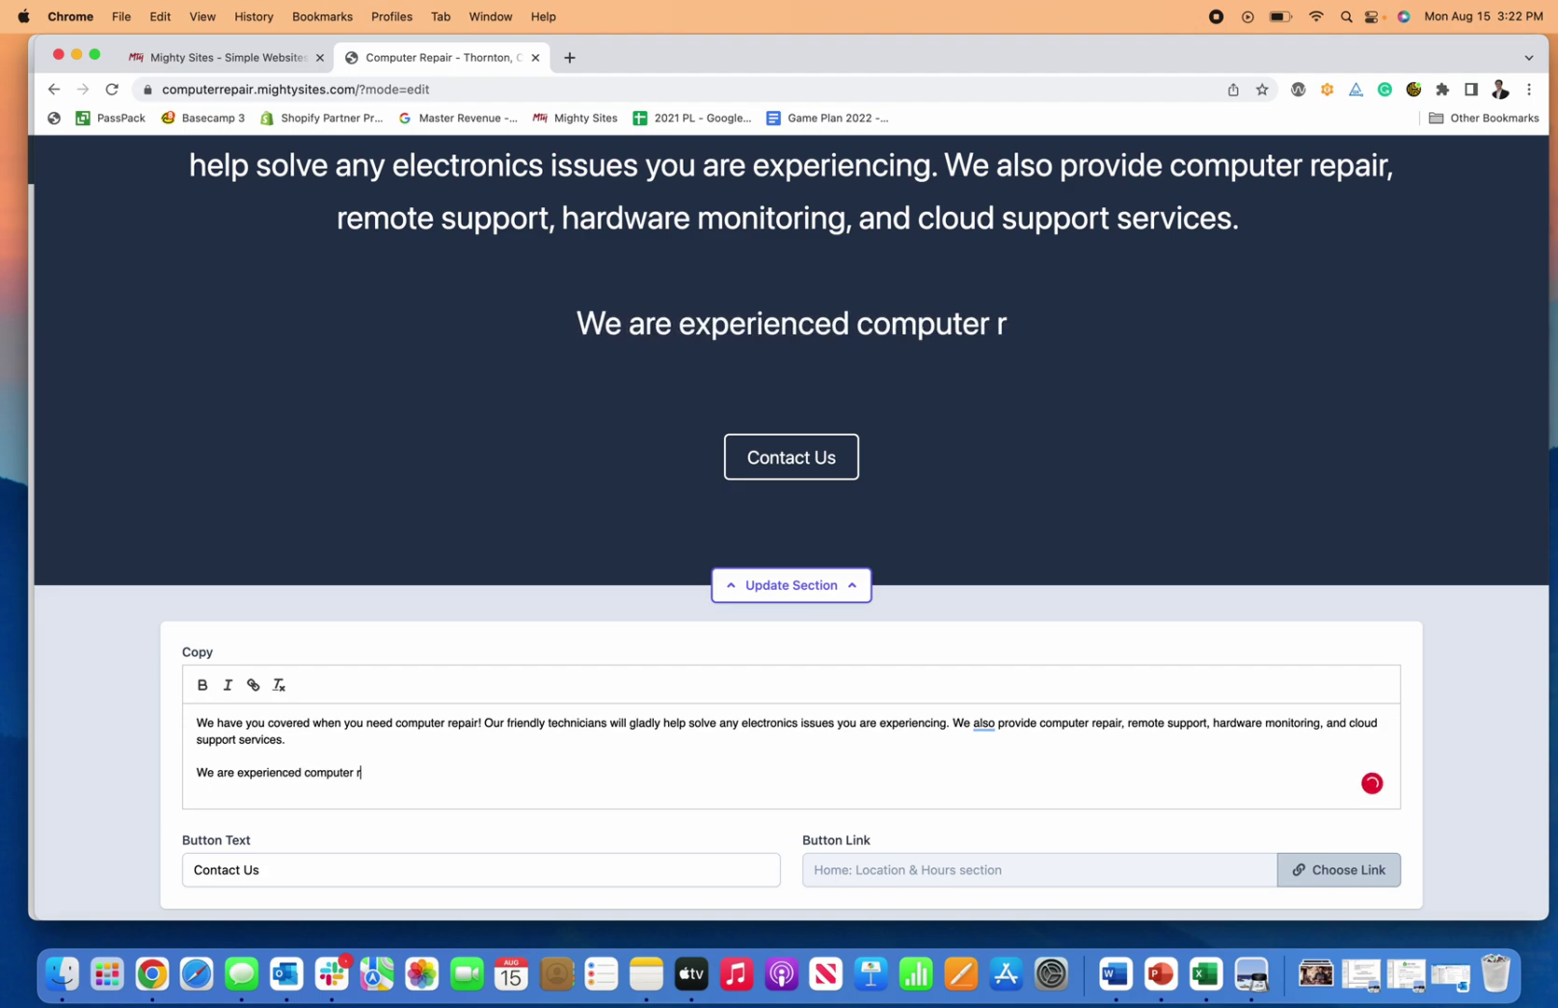
text(epair professionals.)
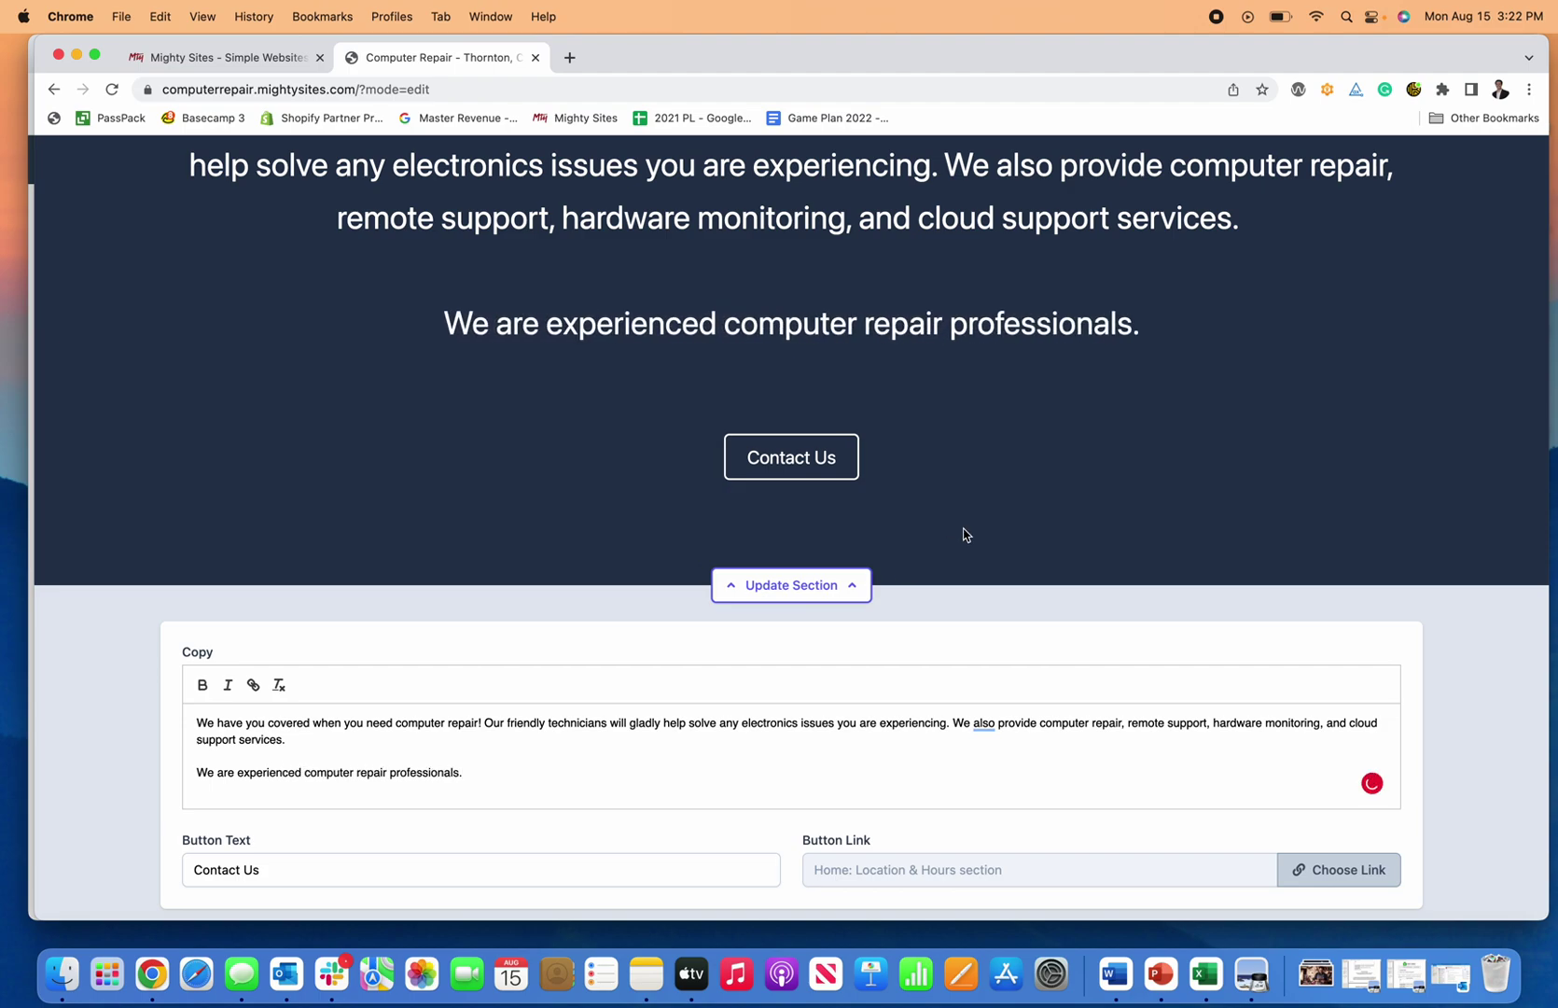
scroll(962, 541, down, 3)
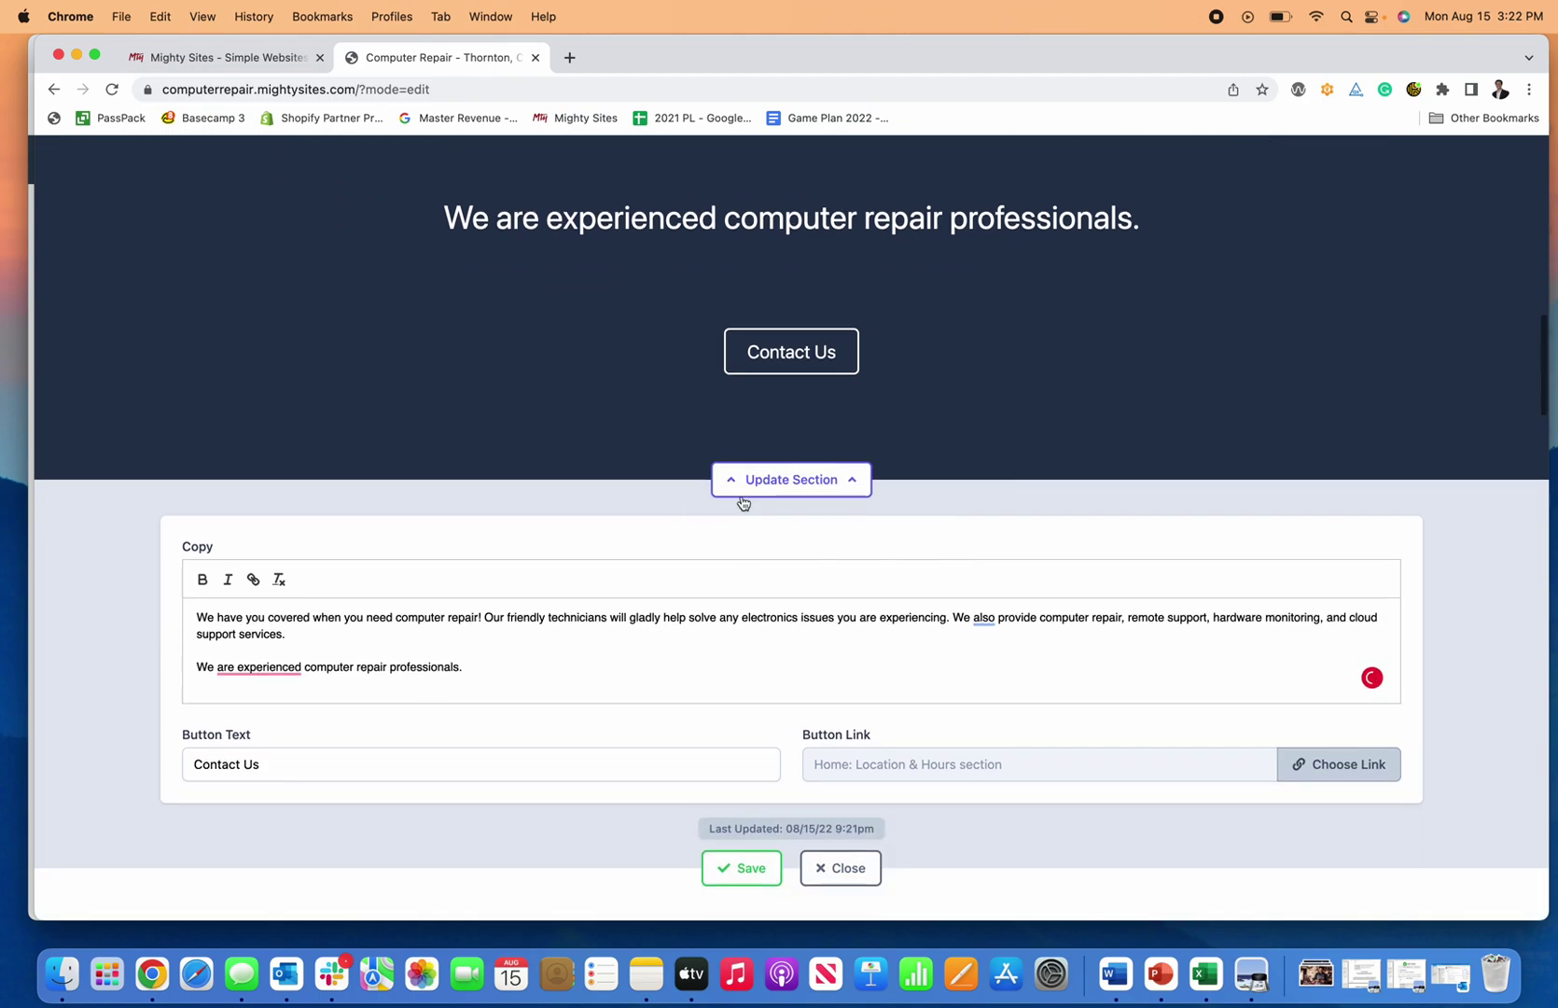
scroll(560, 607, up, 1)
drag(485, 677, 69, 676)
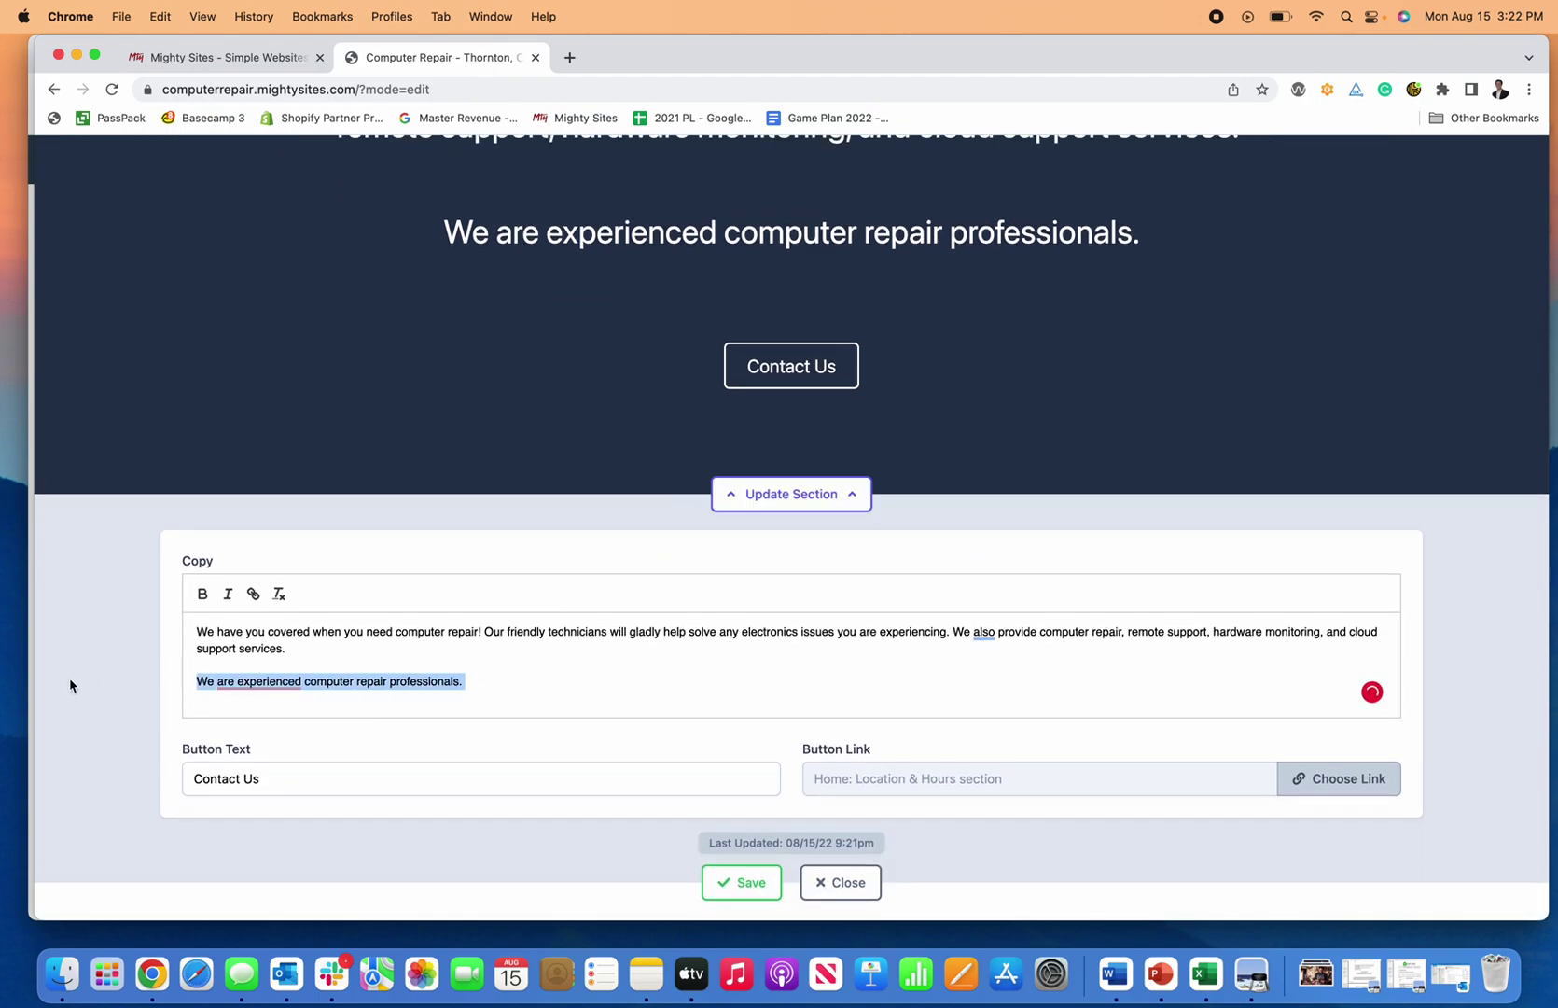
key(BackSpace)
key(BackSpace)
key(BackSpace)
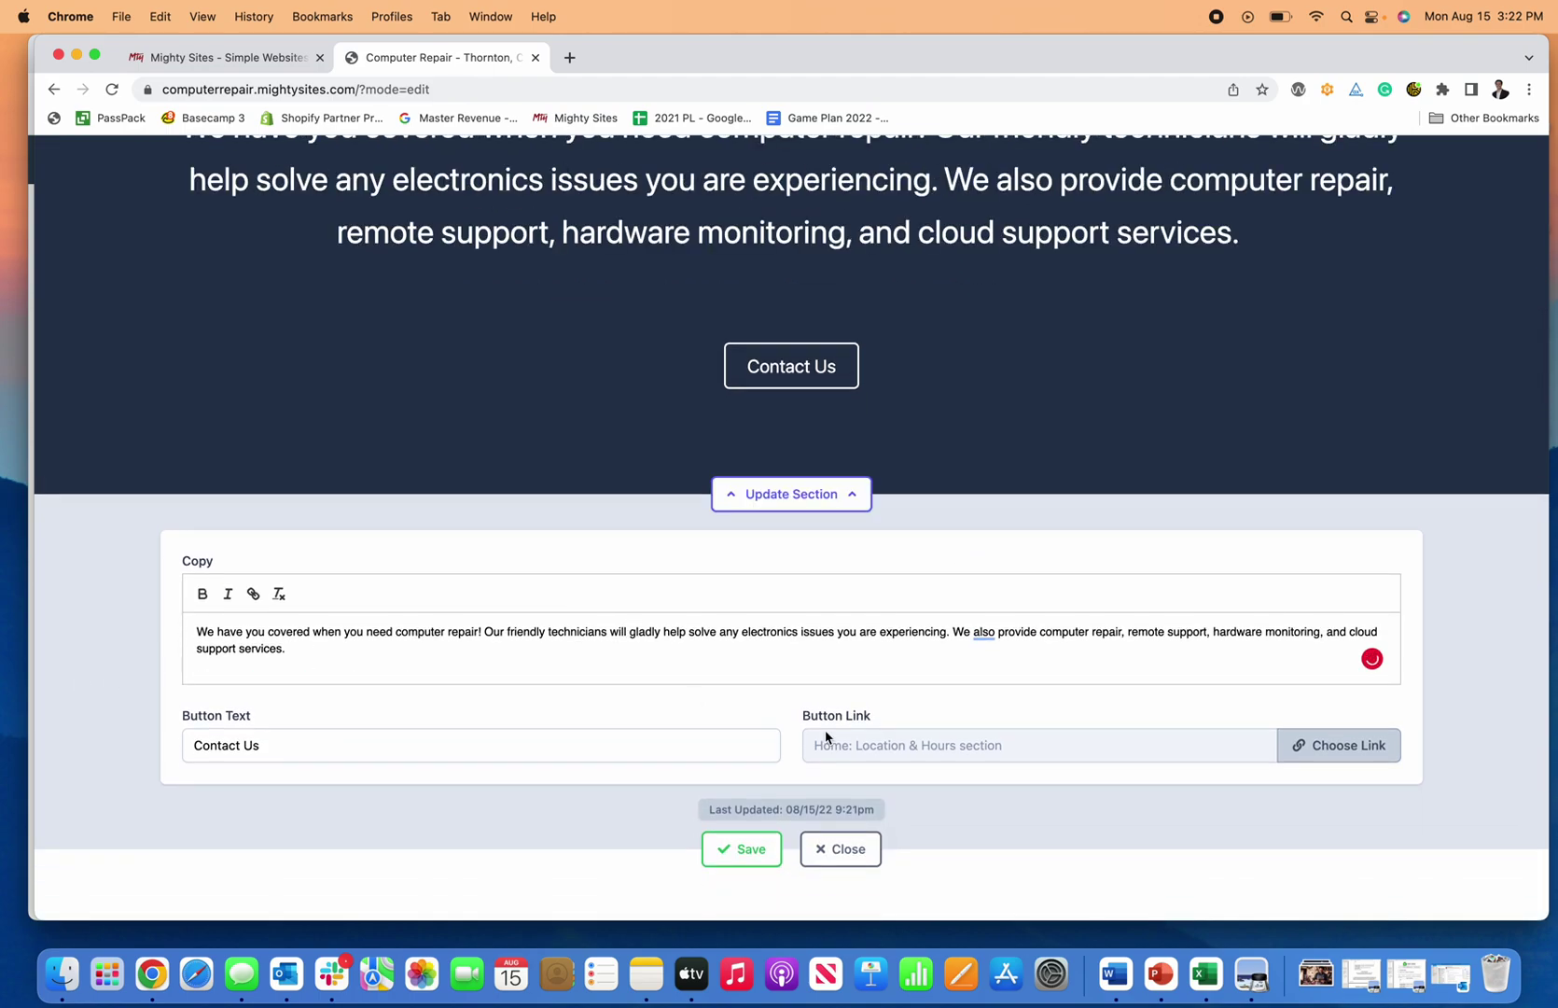
Link the Contact Us button to Click to Call and save the section
click(1339, 745)
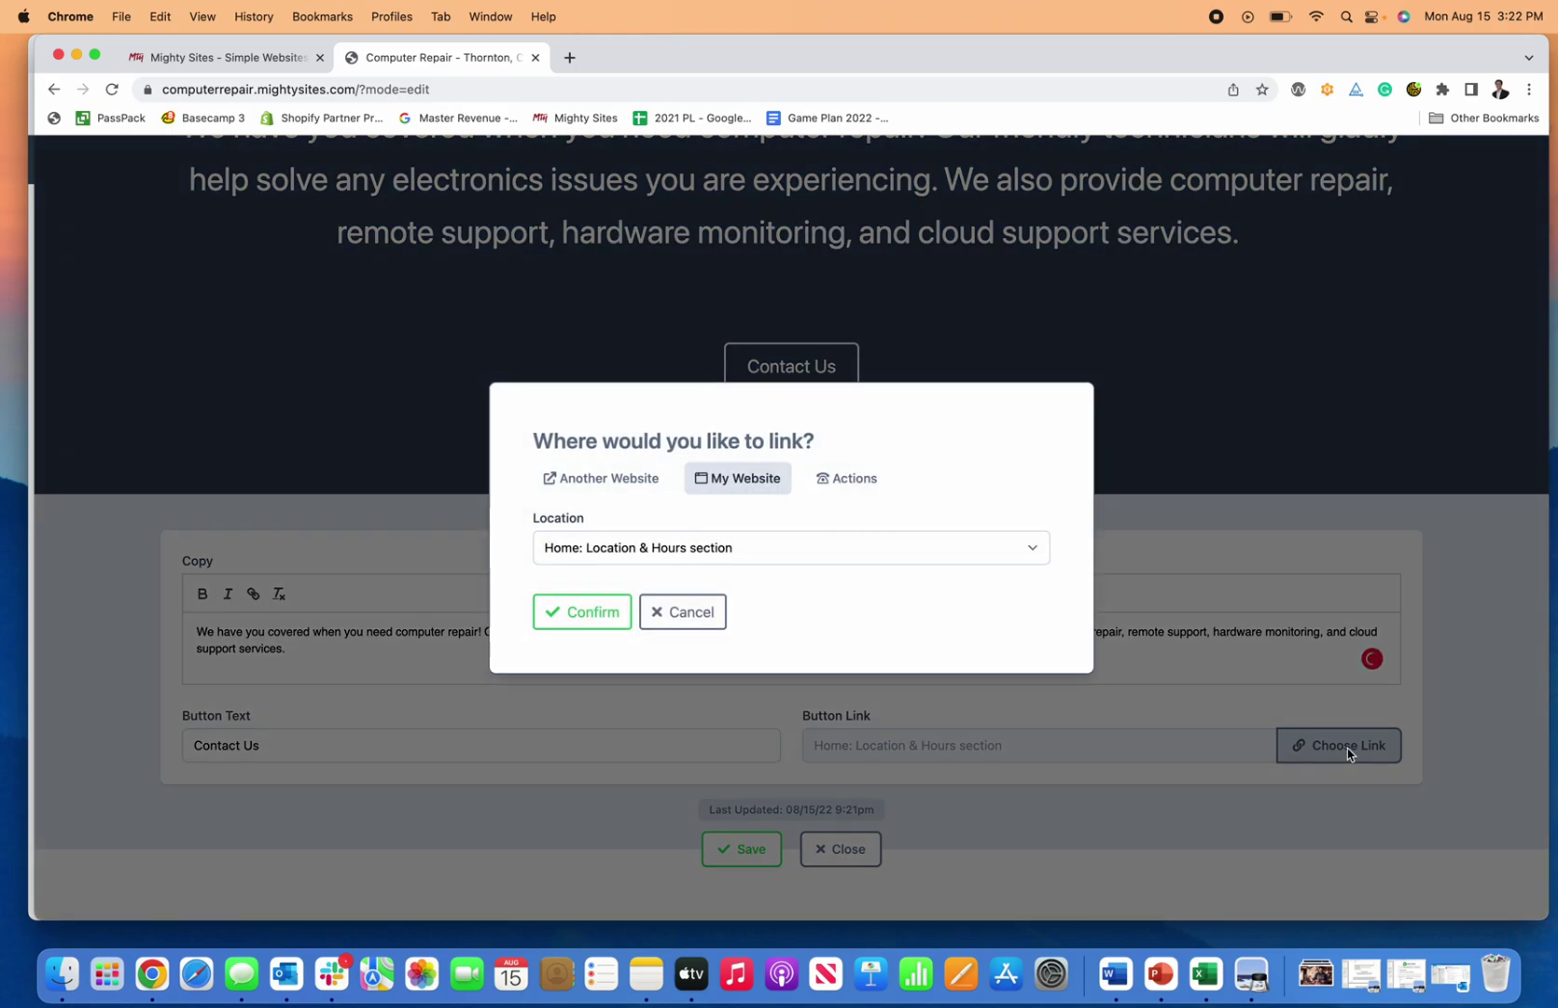
click(863, 479)
click(782, 483)
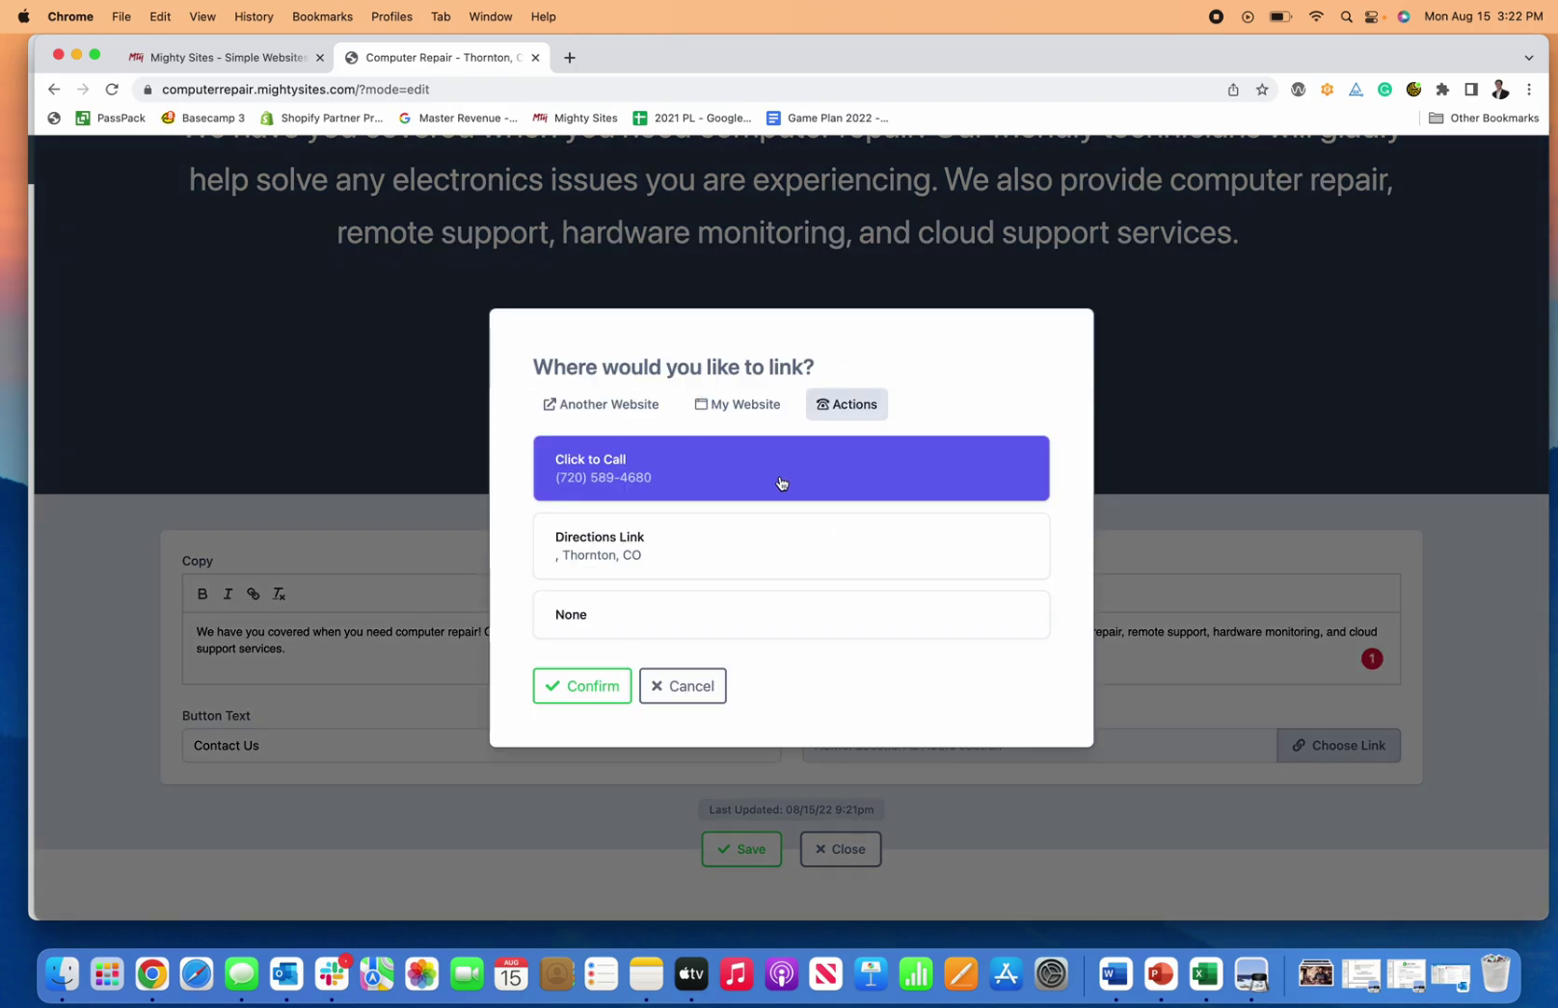
click(597, 695)
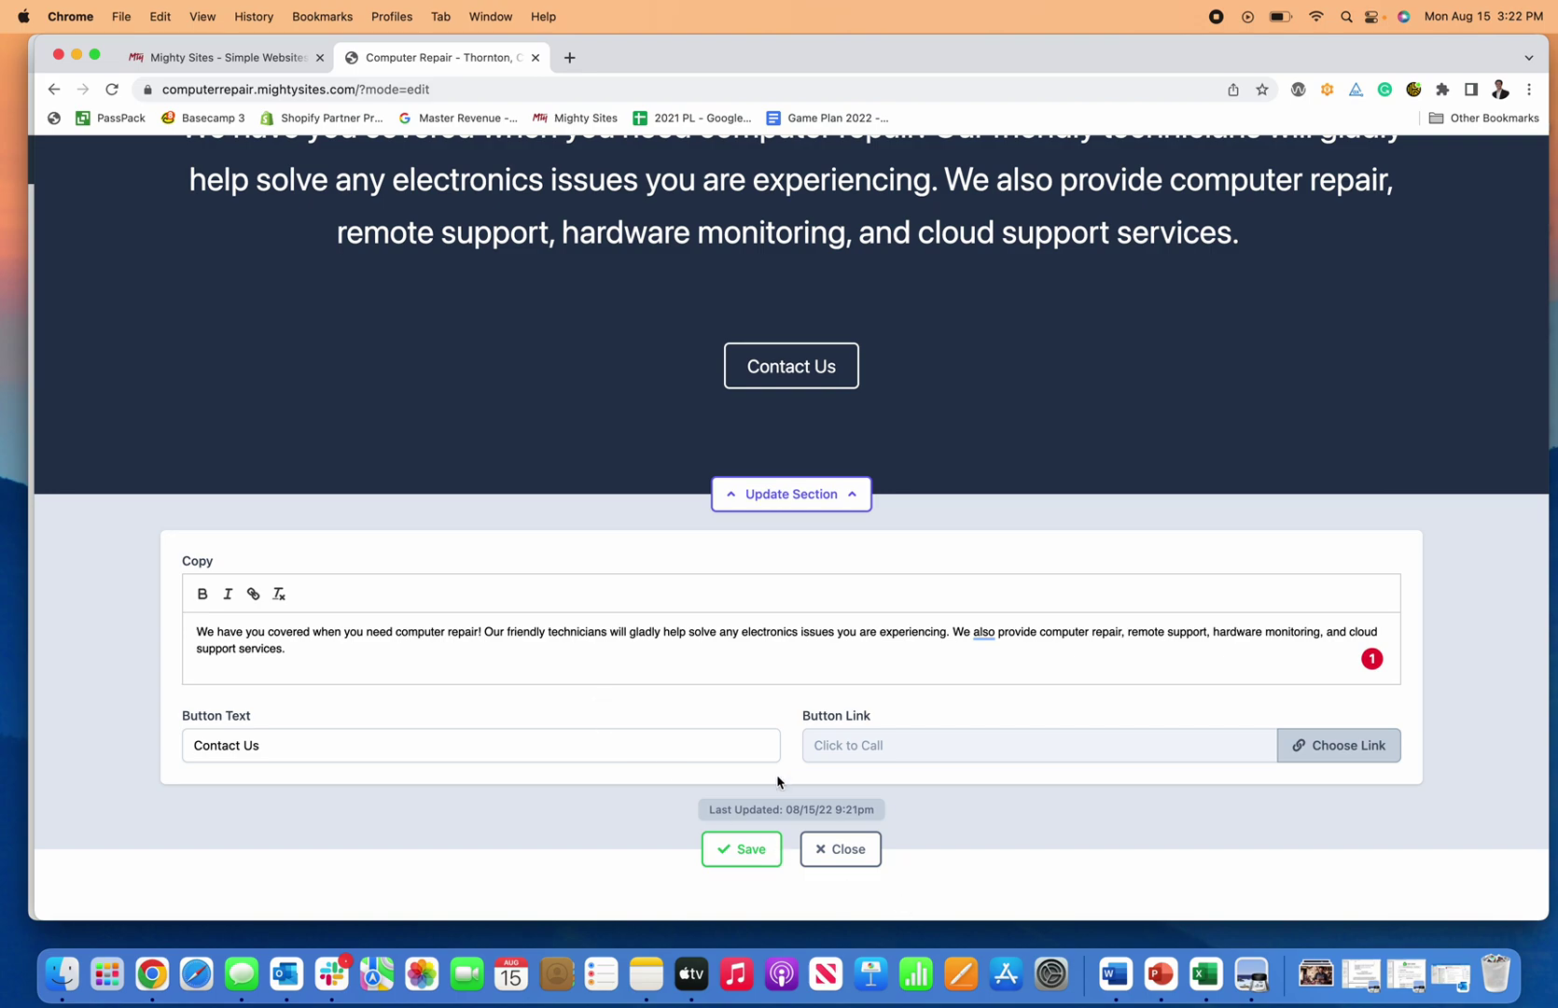
click(754, 849)
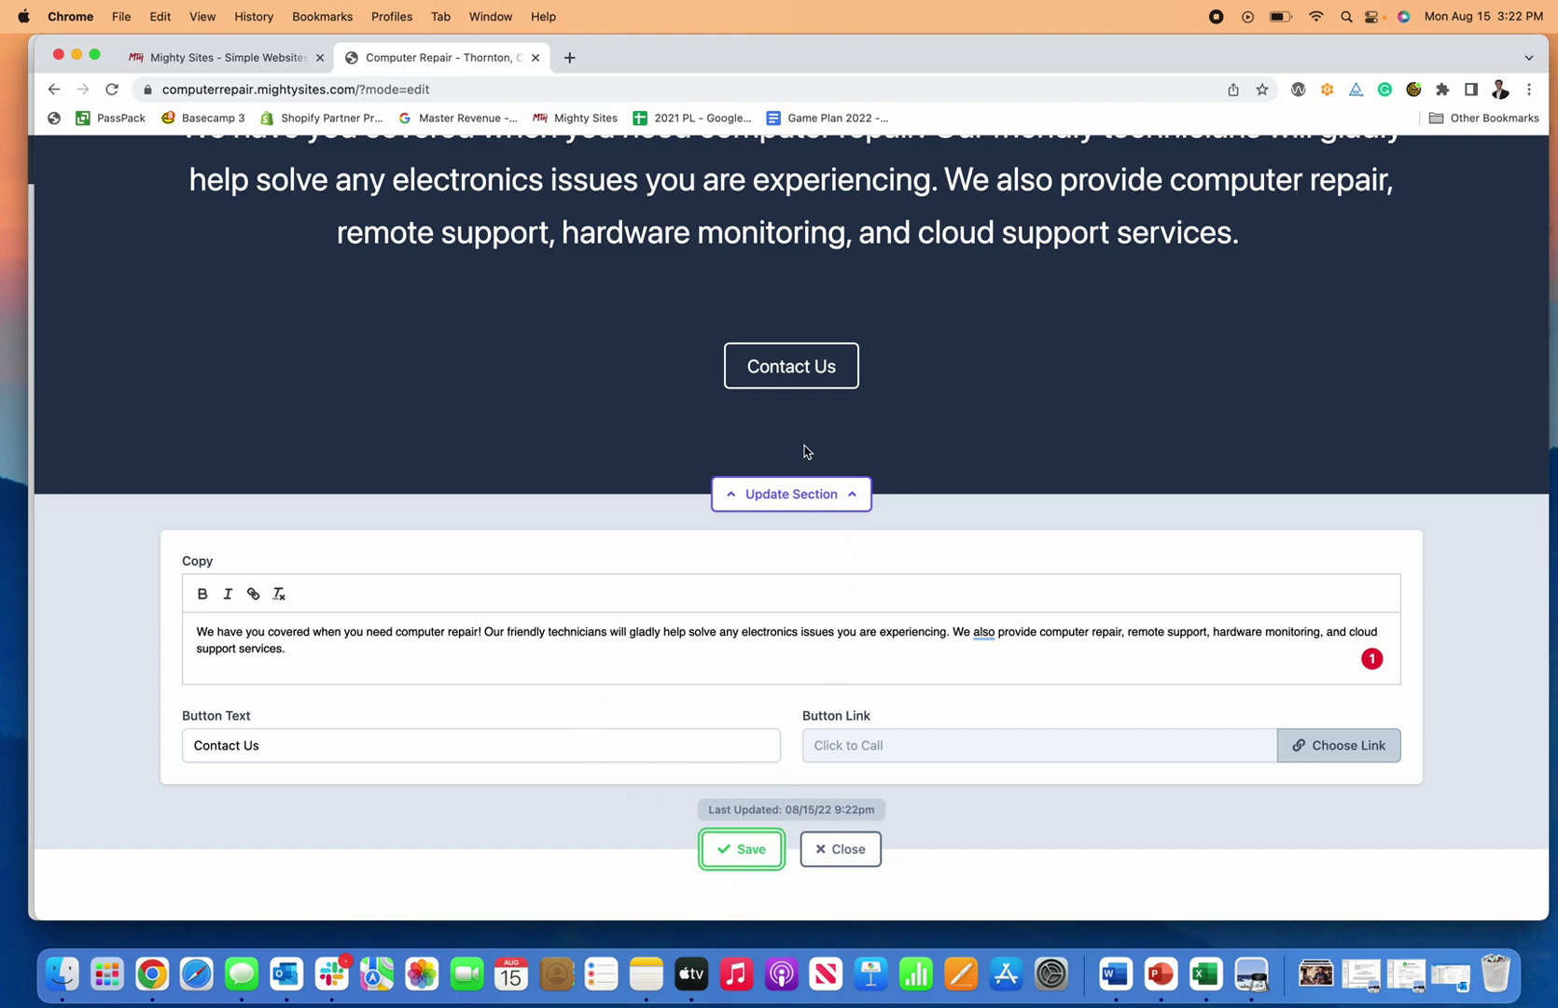
Review the whole edited page, dismiss the Update Menu panel, and return to the header
scroll(978, 557, down, 6)
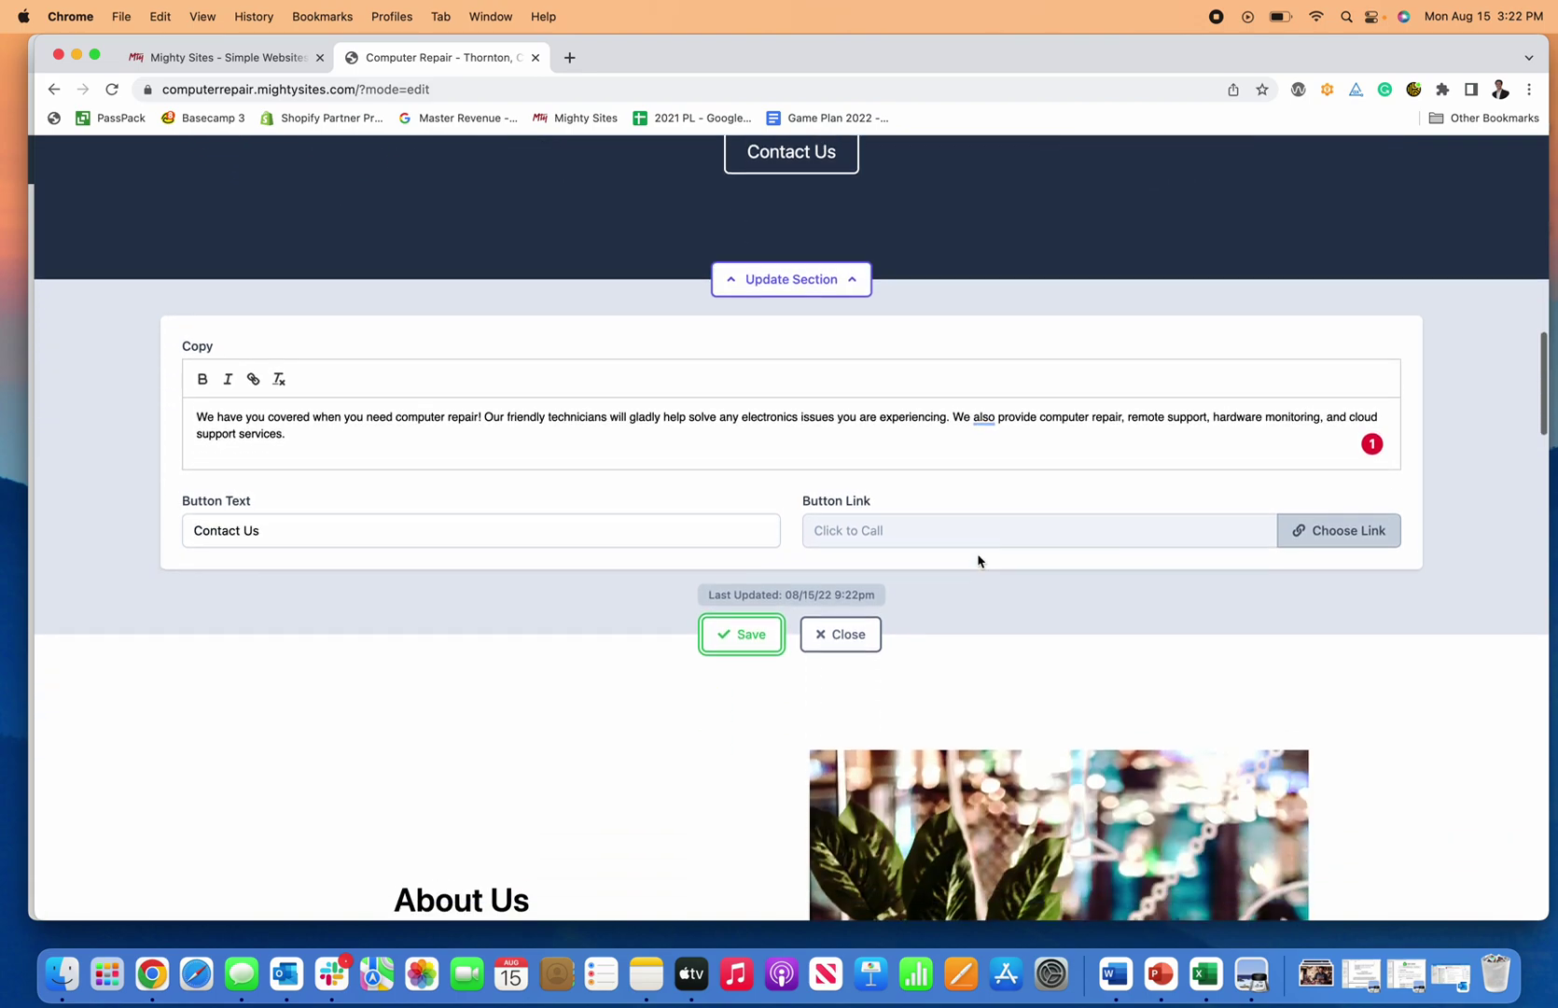
scroll(978, 560, down, 6)
scroll(978, 560, up, 3)
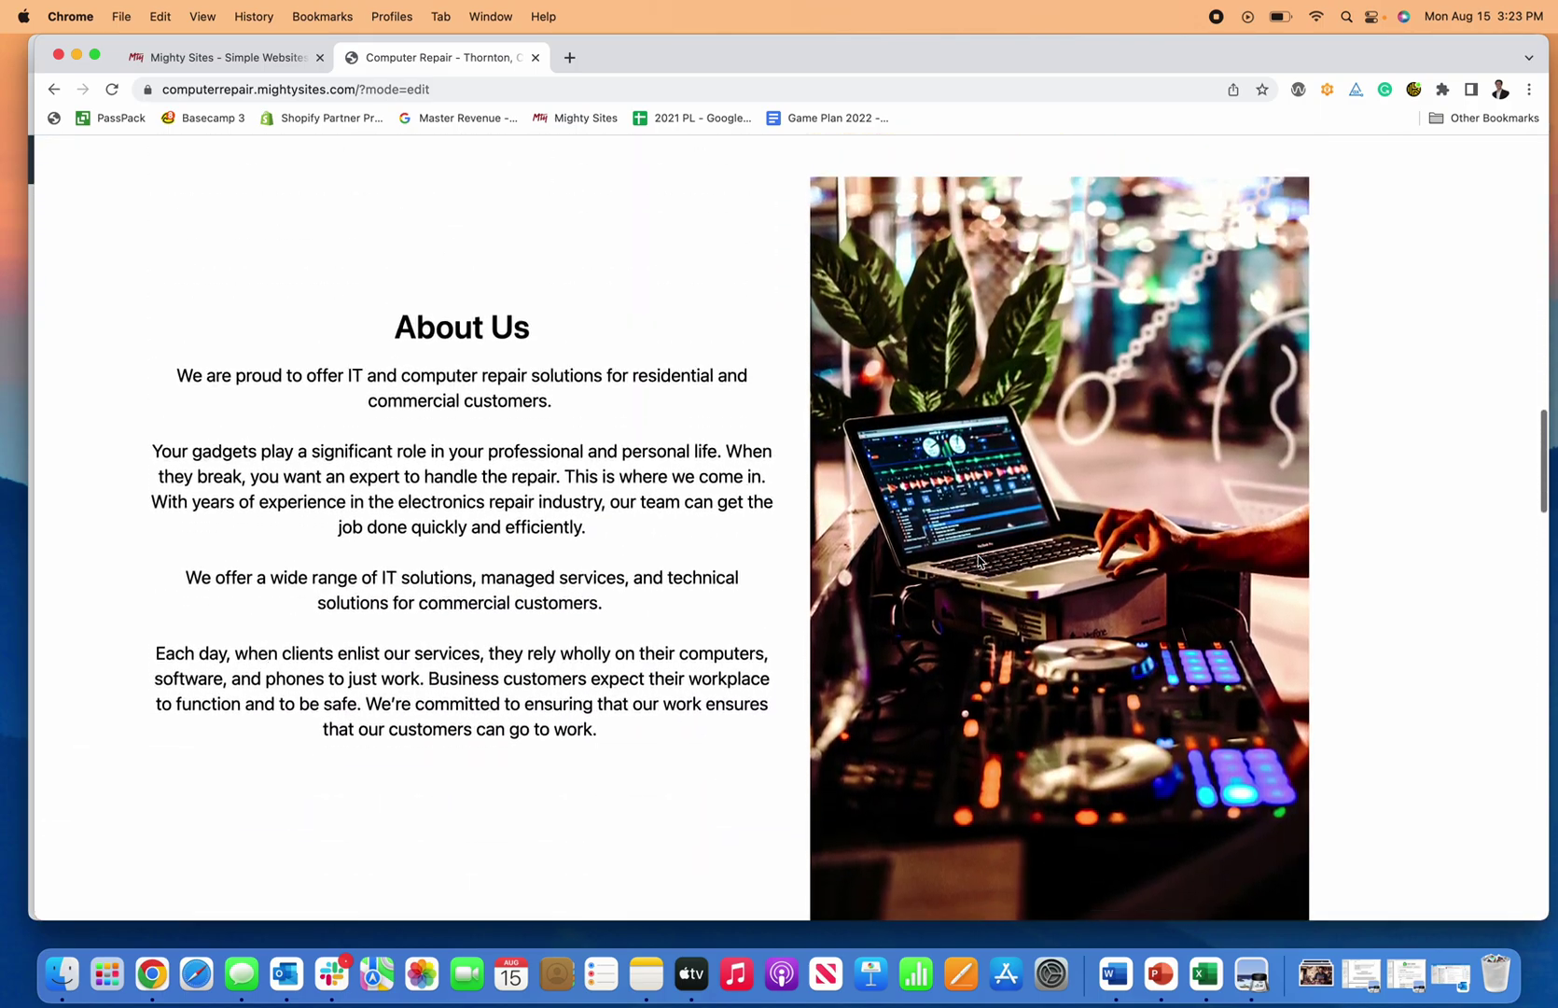
scroll(978, 559, down, 8)
scroll(978, 560, down, 15)
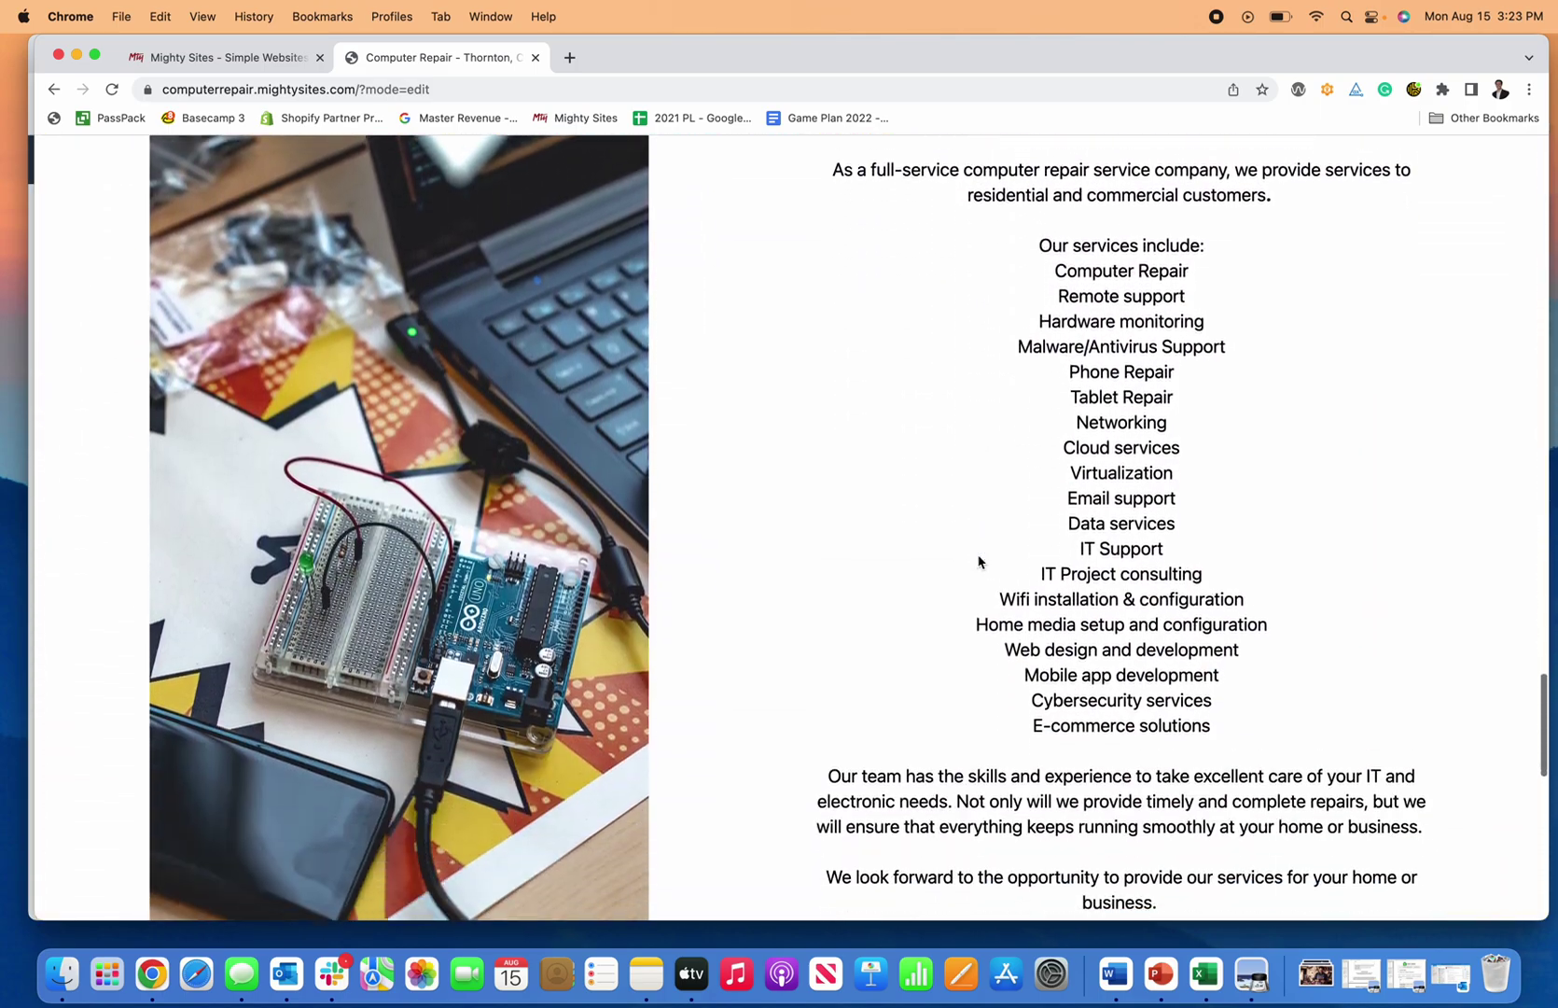
scroll(978, 560, down, 5)
scroll(978, 559, up, 6)
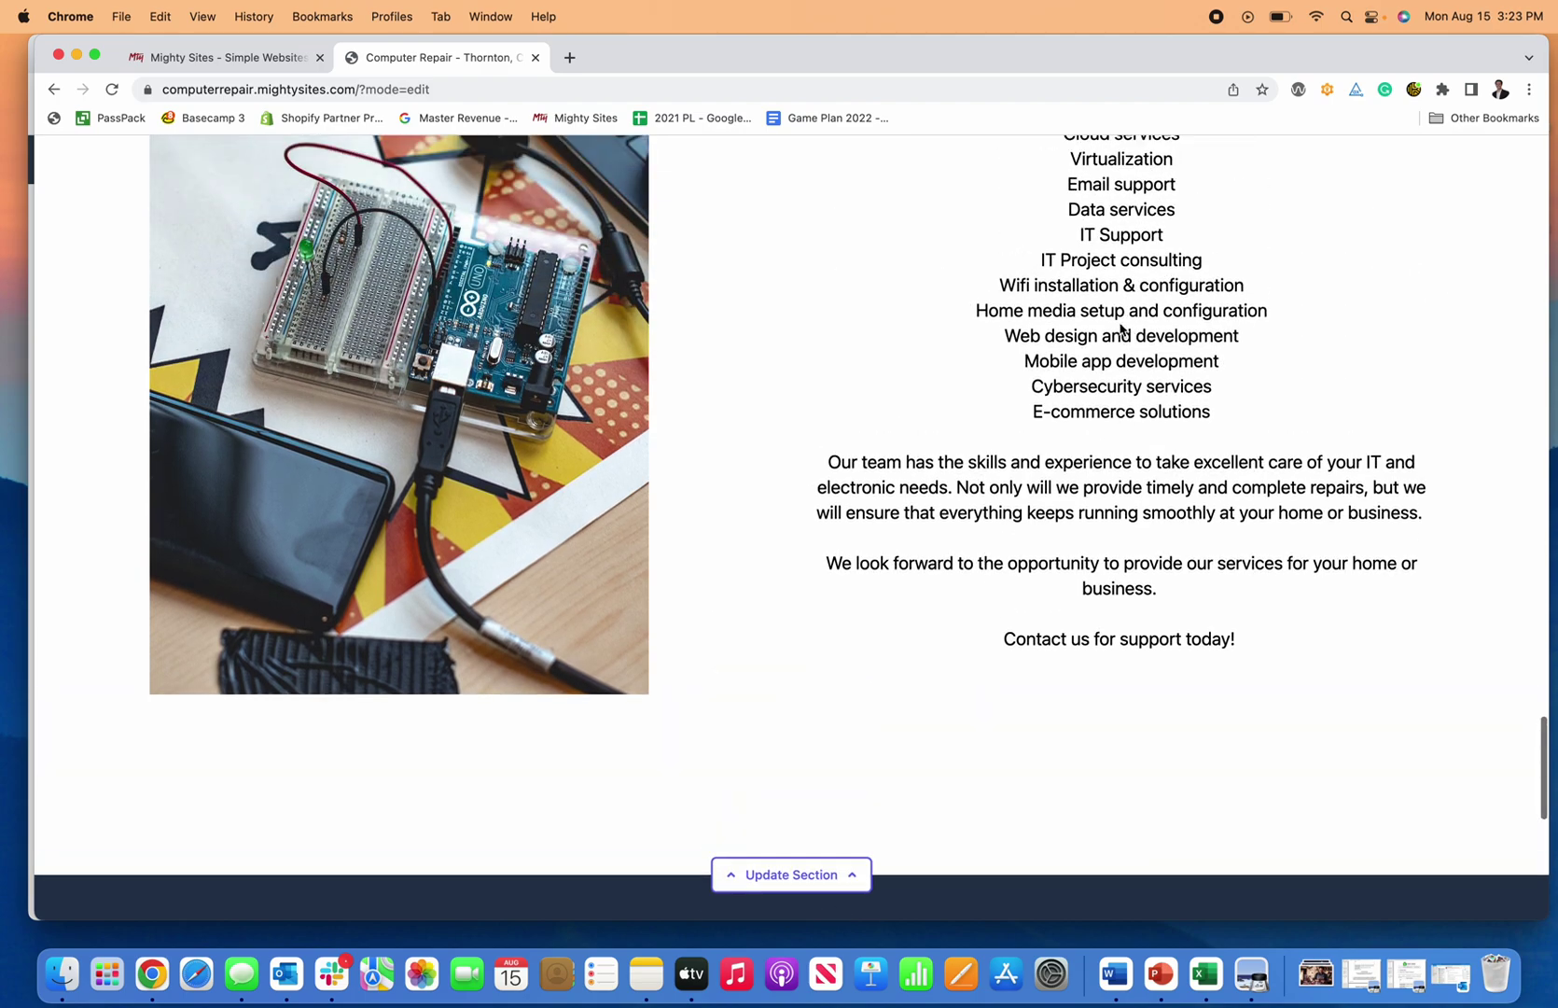
scroll(1095, 416, up, 1)
scroll(880, 442, down, 10)
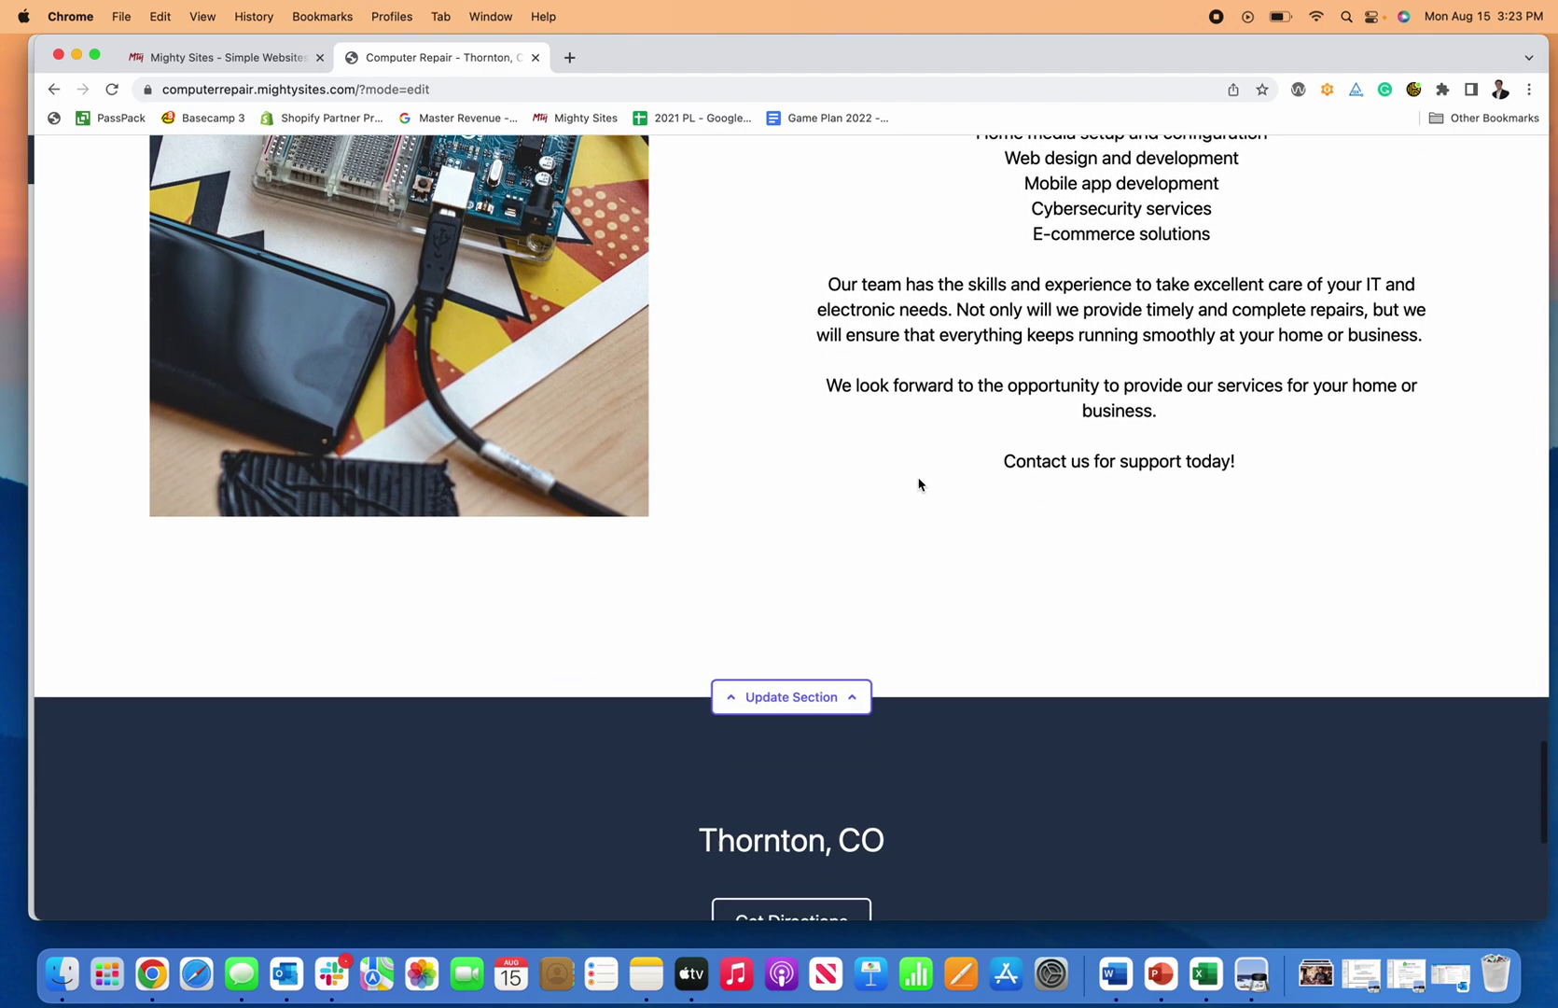
scroll(920, 483, up, 1)
scroll(921, 482, down, 1)
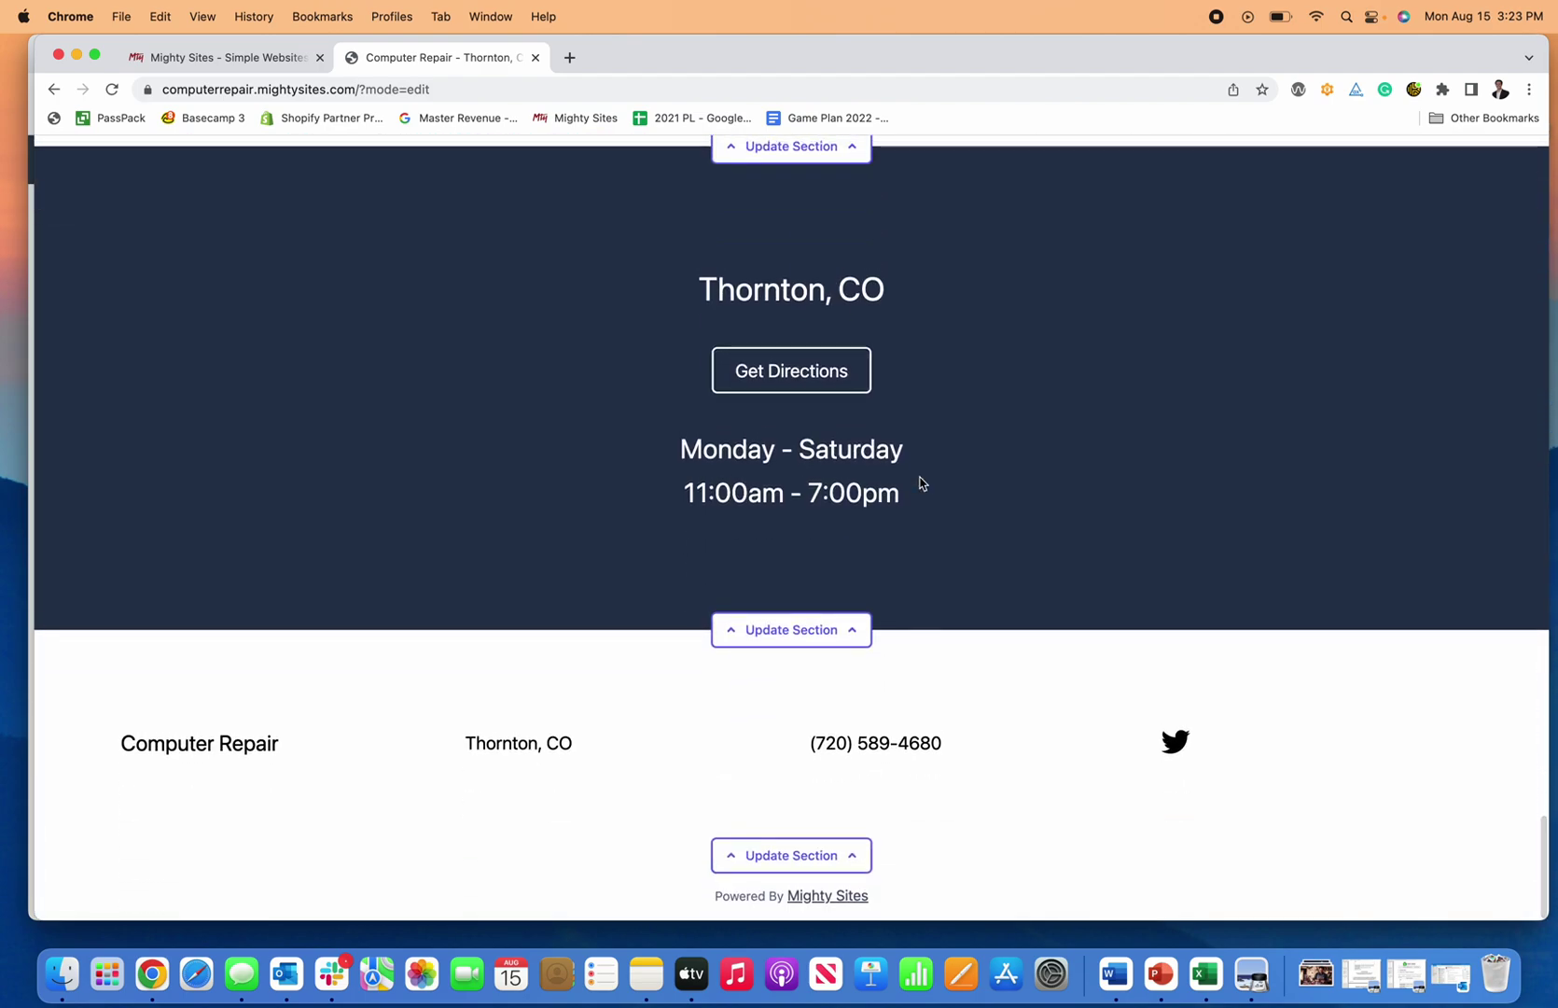
scroll(921, 482, up, 3)
scroll(920, 483, up, 20)
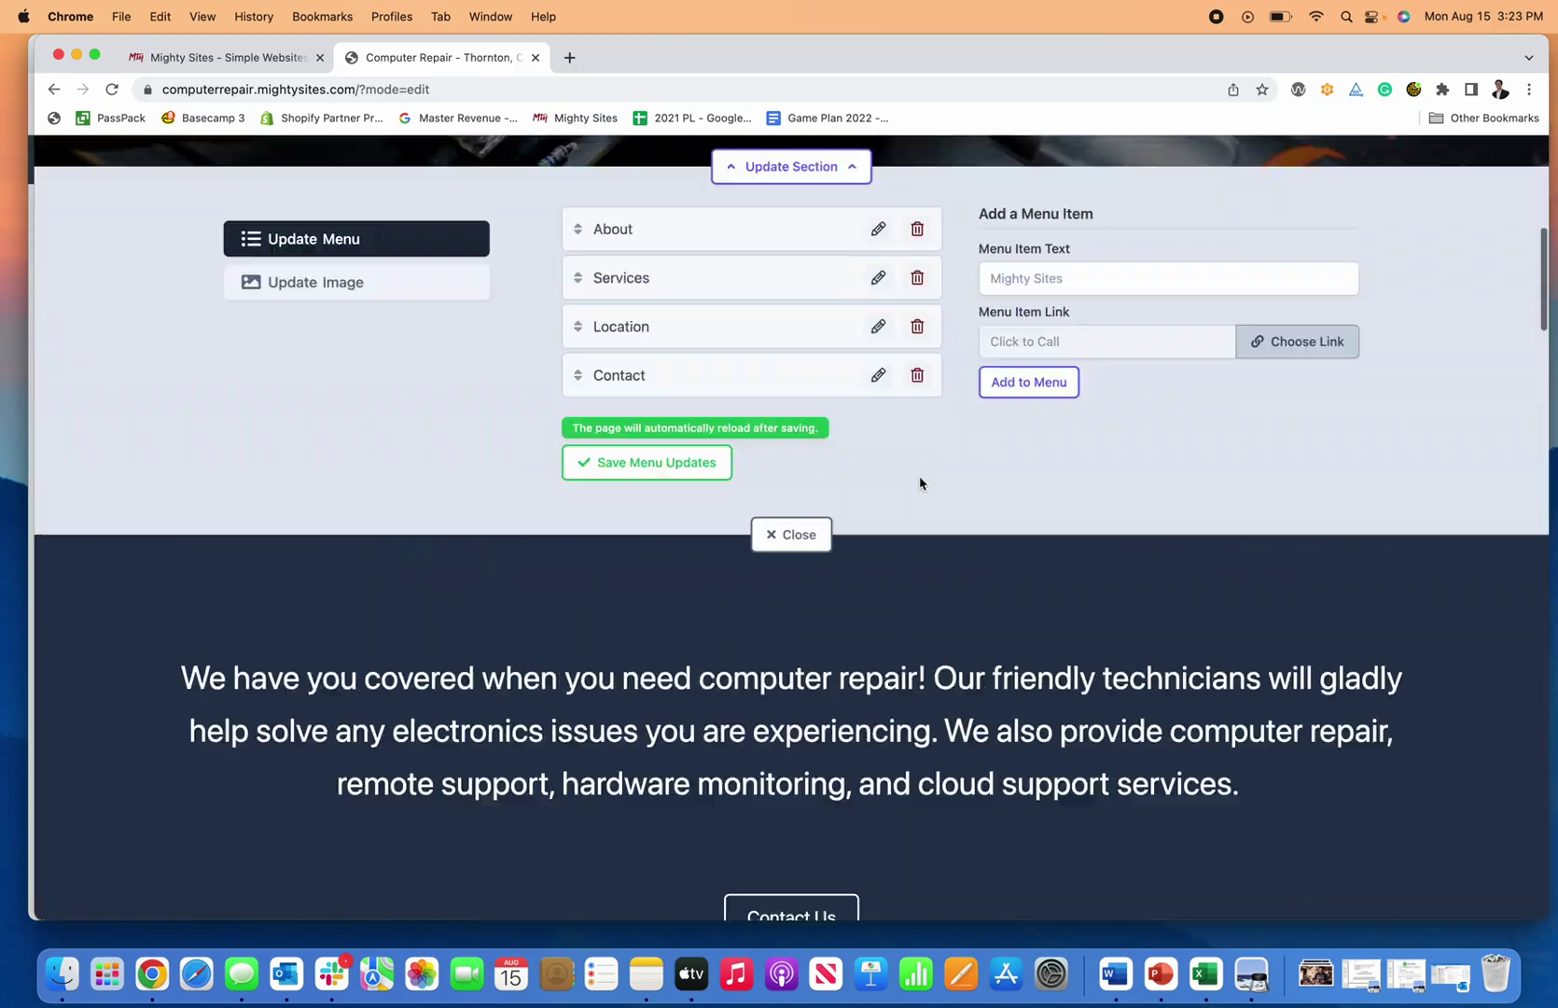
scroll(920, 481, down, 9)
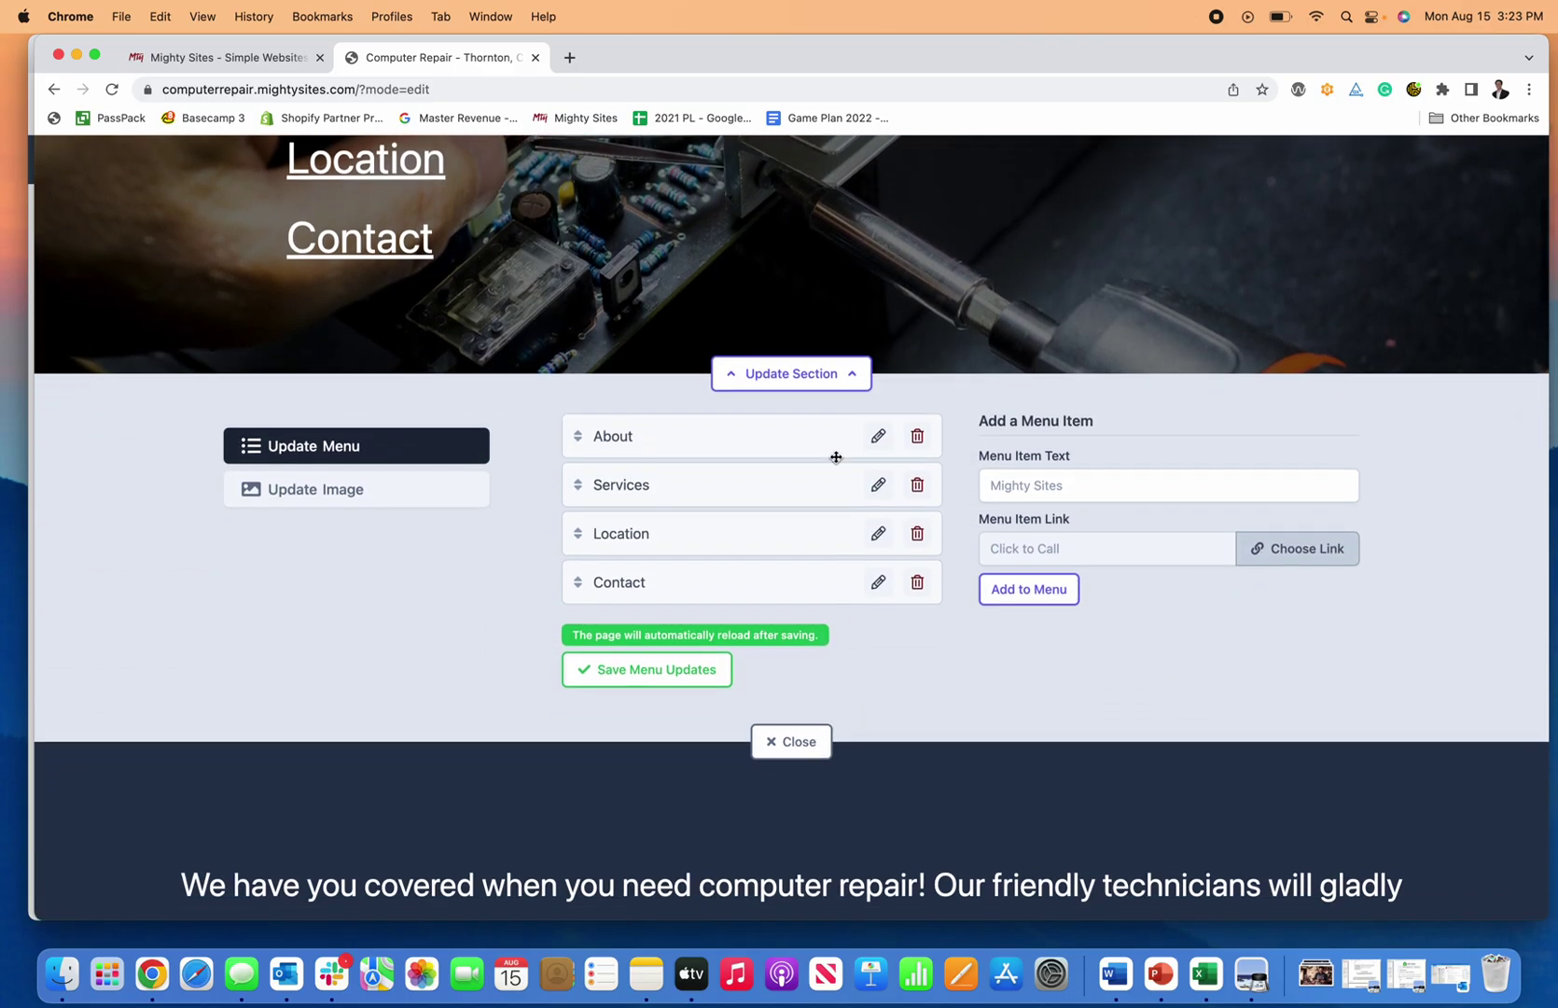
click(815, 729)
scroll(905, 678, down, 20)
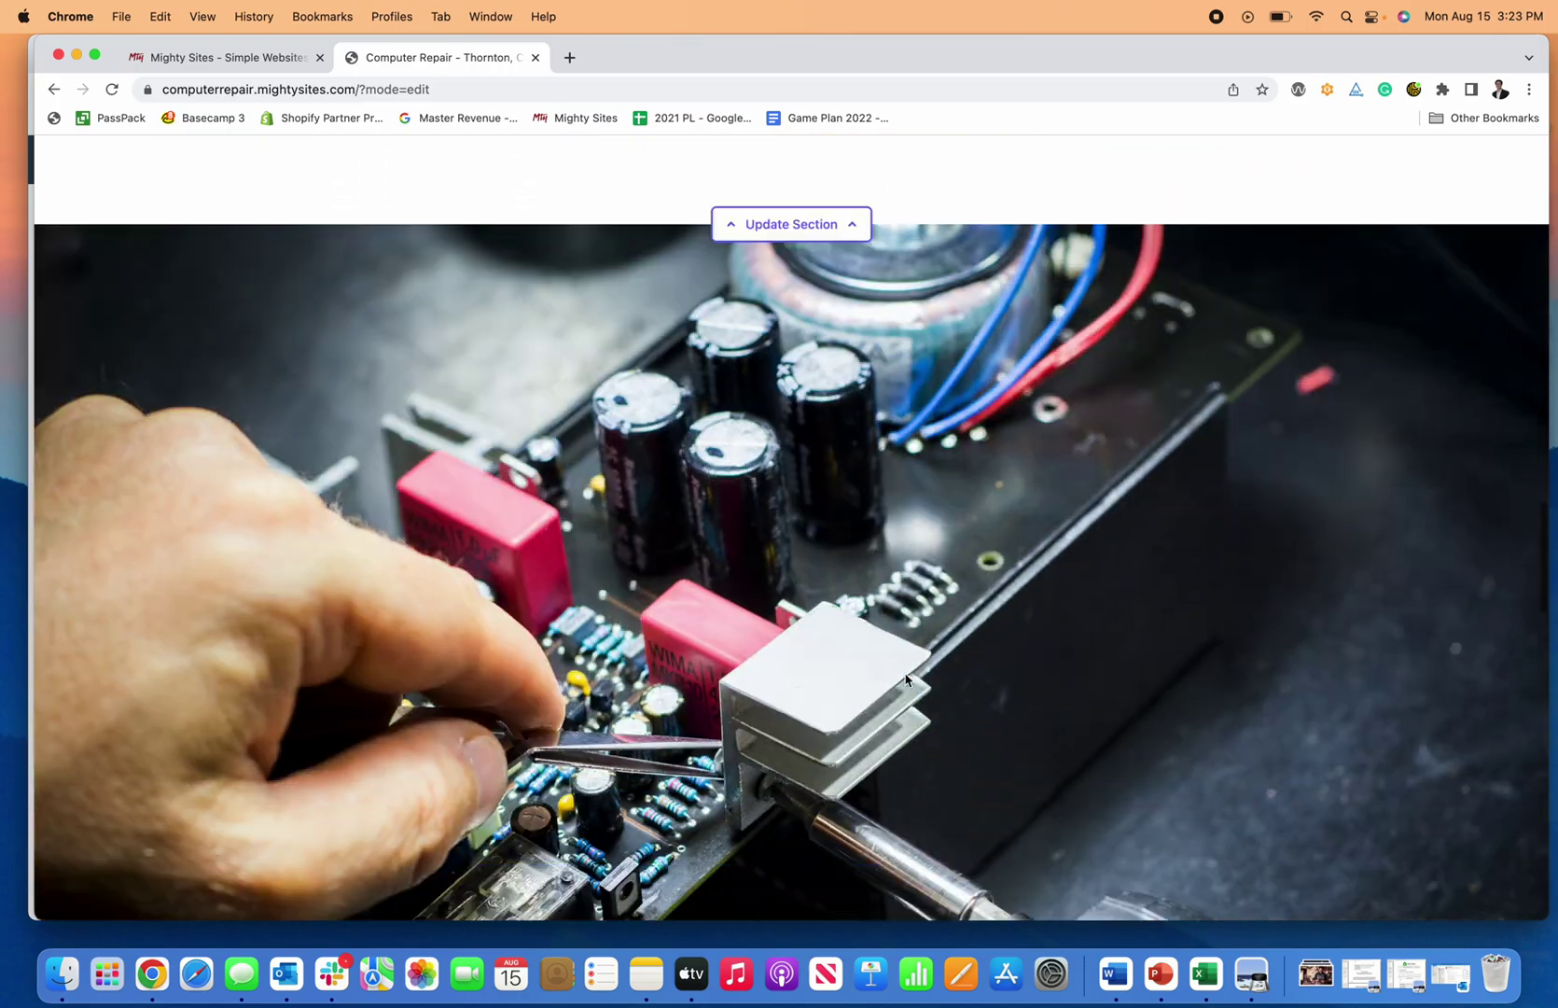
scroll(891, 673, down, 12)
scroll(891, 672, up, 20)
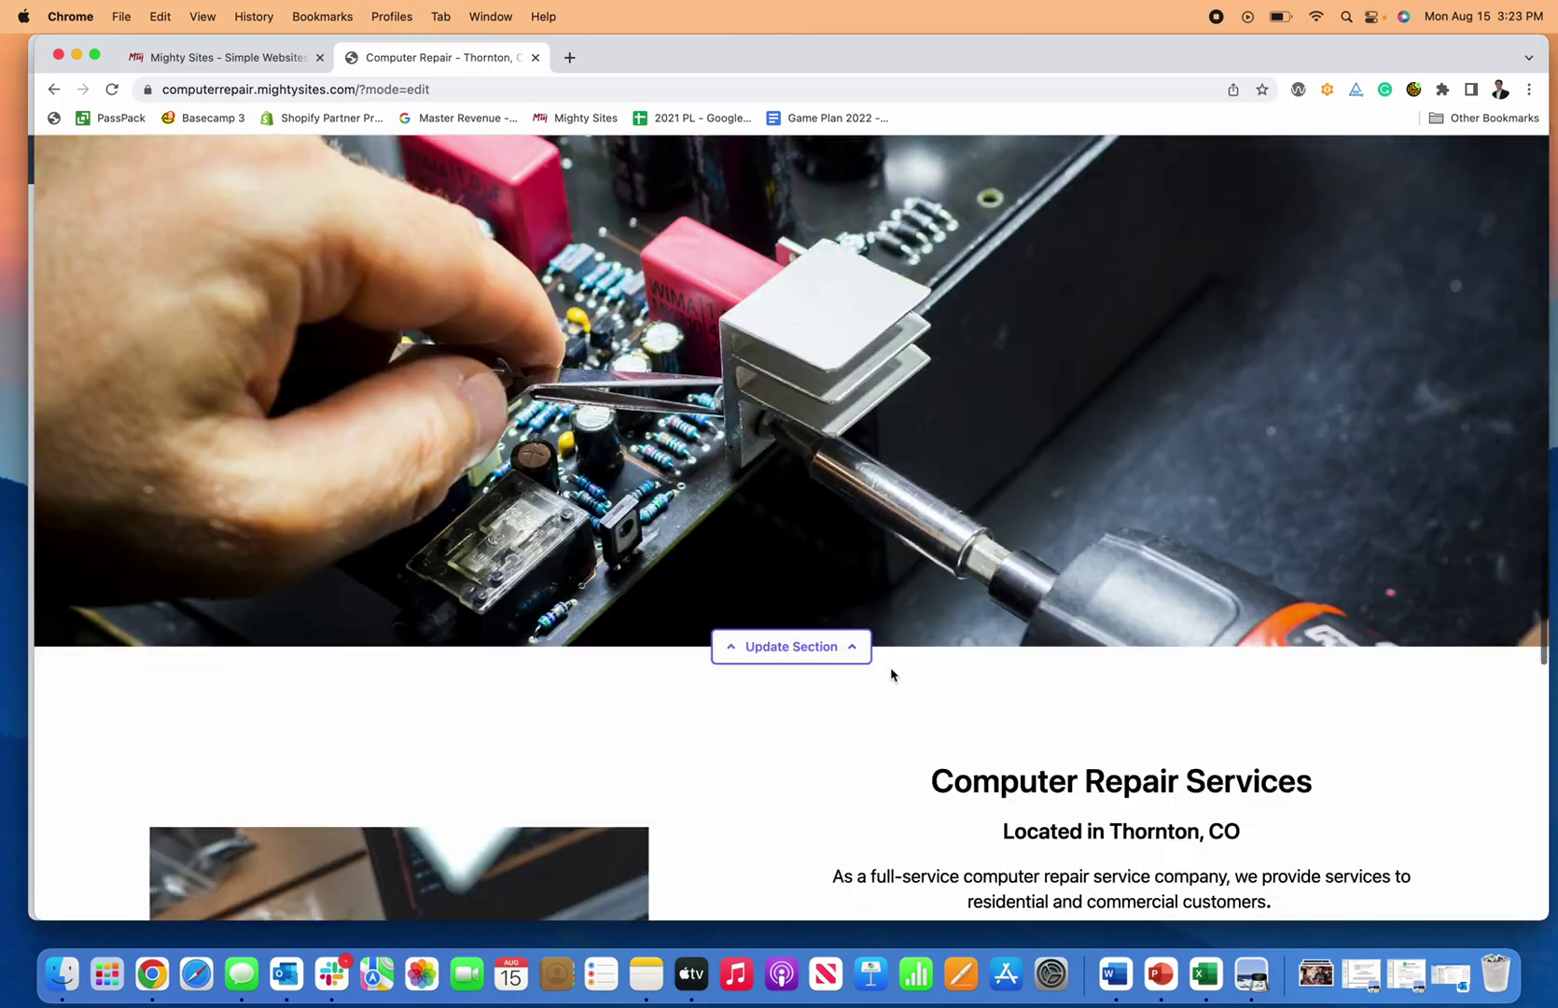
scroll(844, 597, up, 10)
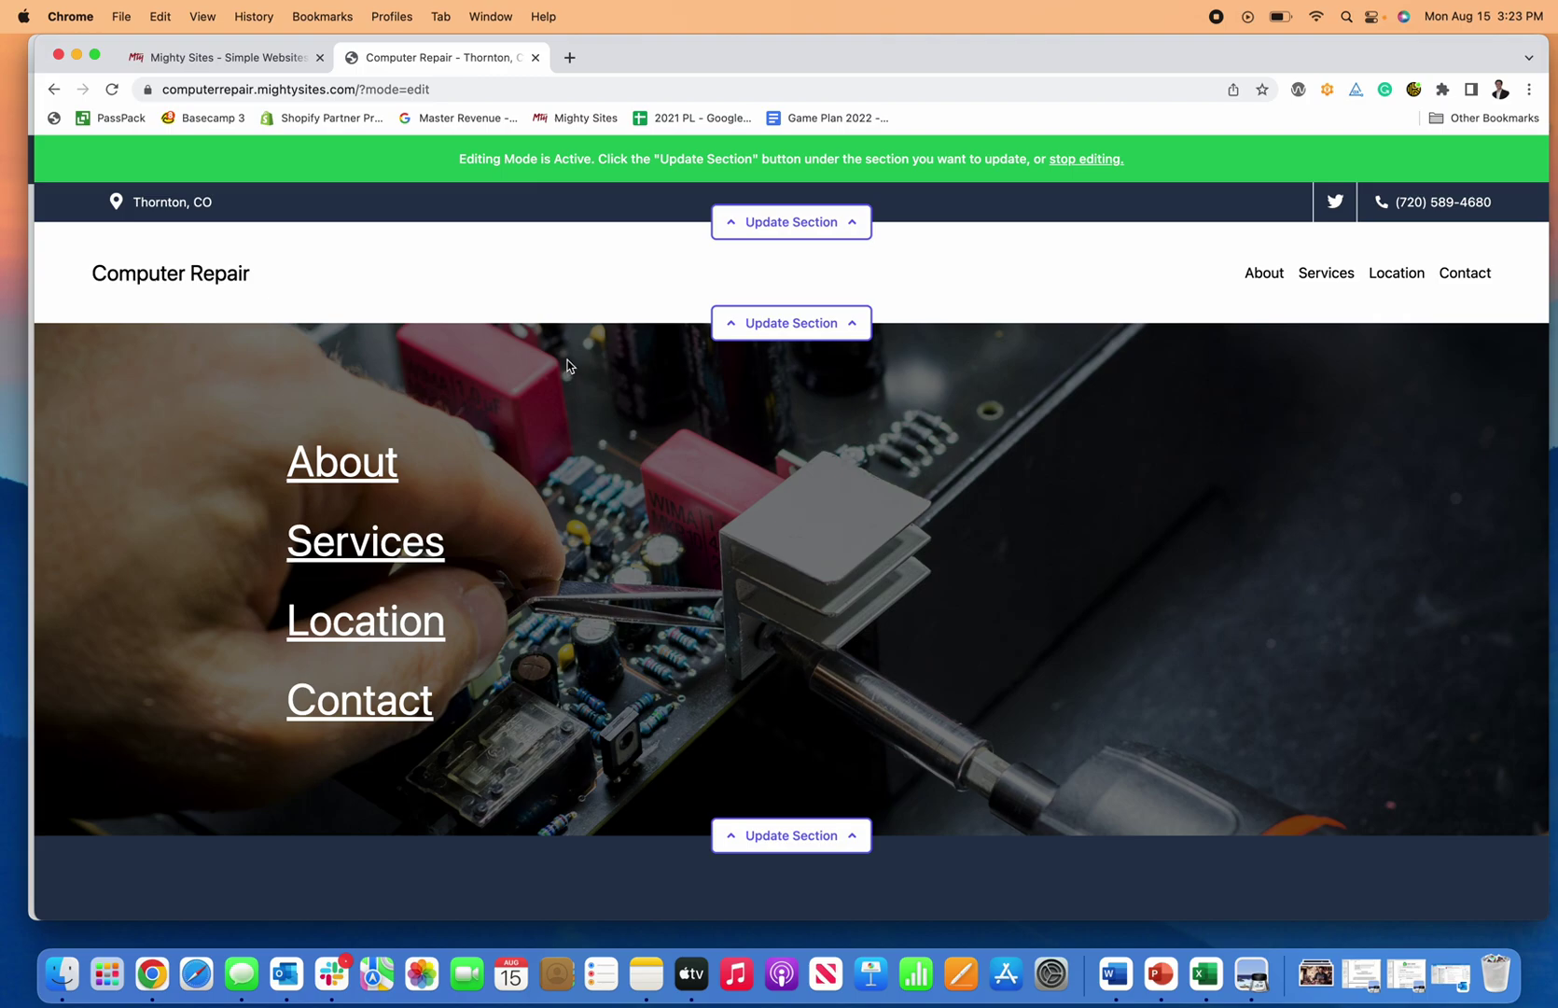
Stop editing, go to the Site Dashboard, and choose Connect a domain
click(1084, 160)
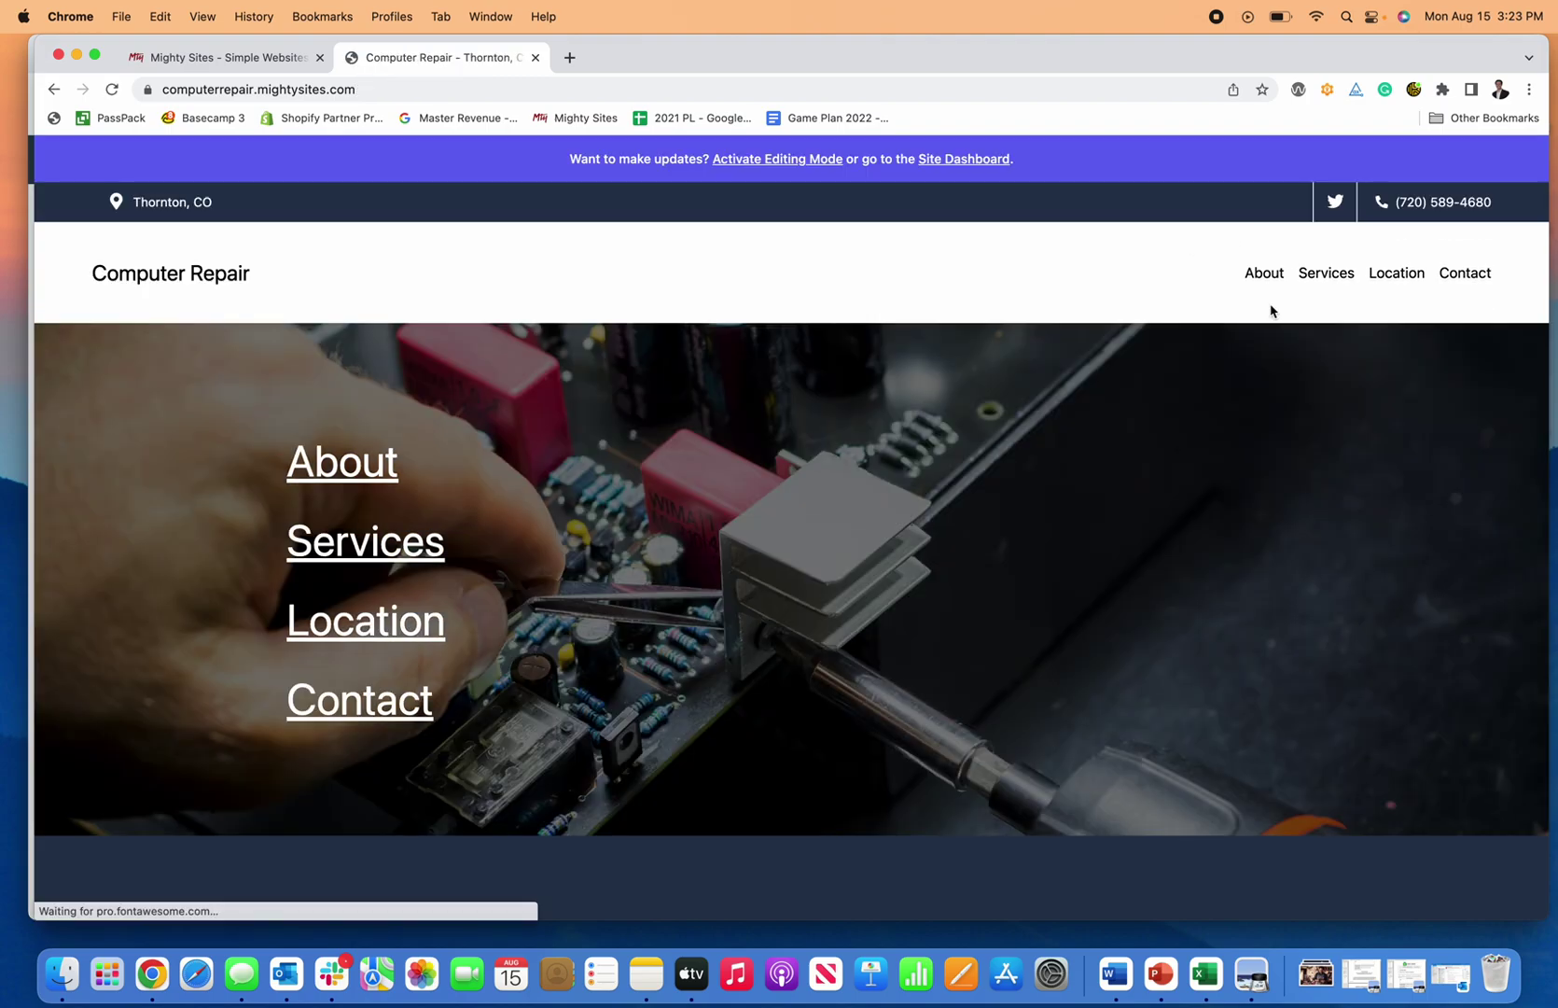
click(958, 161)
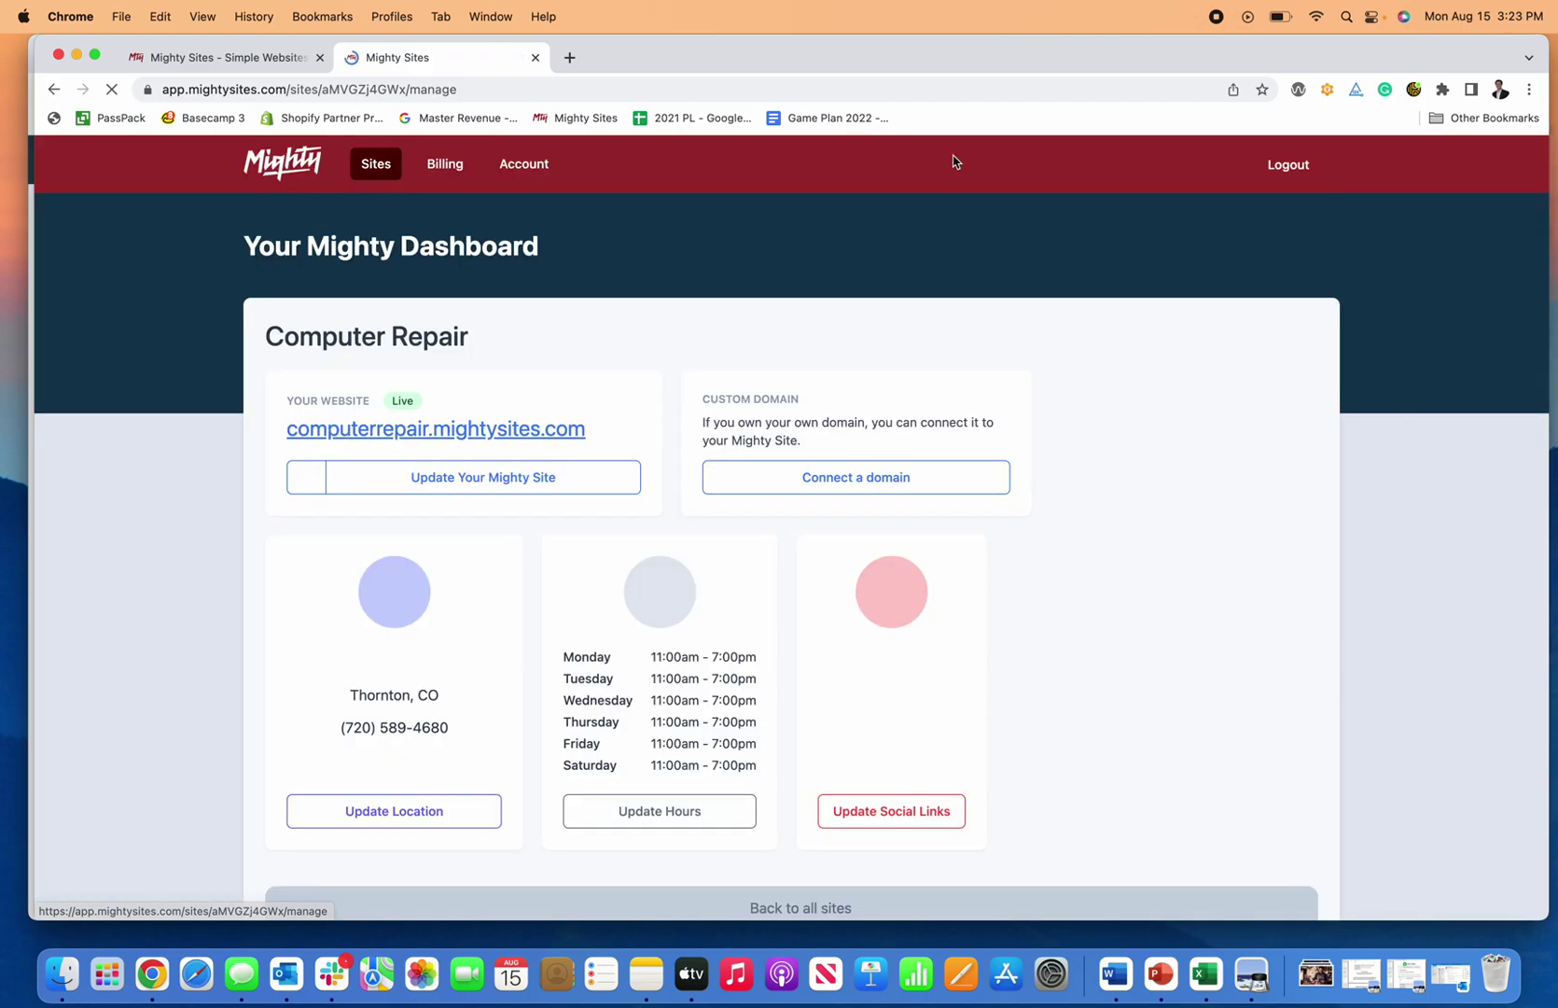
click(815, 481)
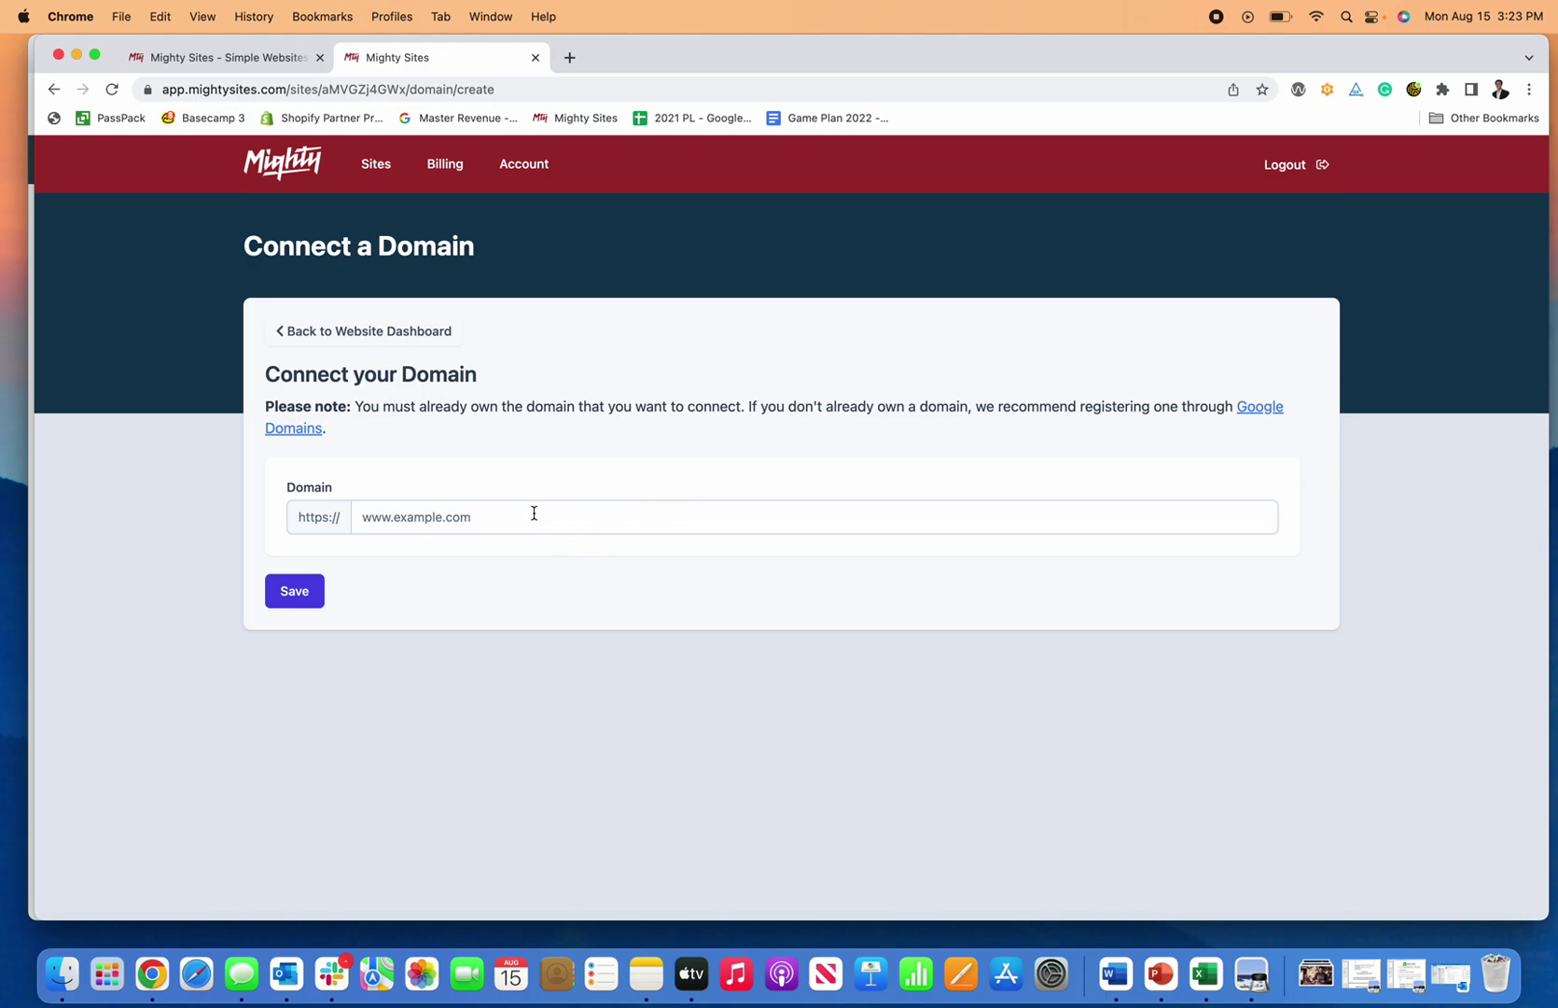
Return to the Computer Repair website dashboard
click(374, 338)
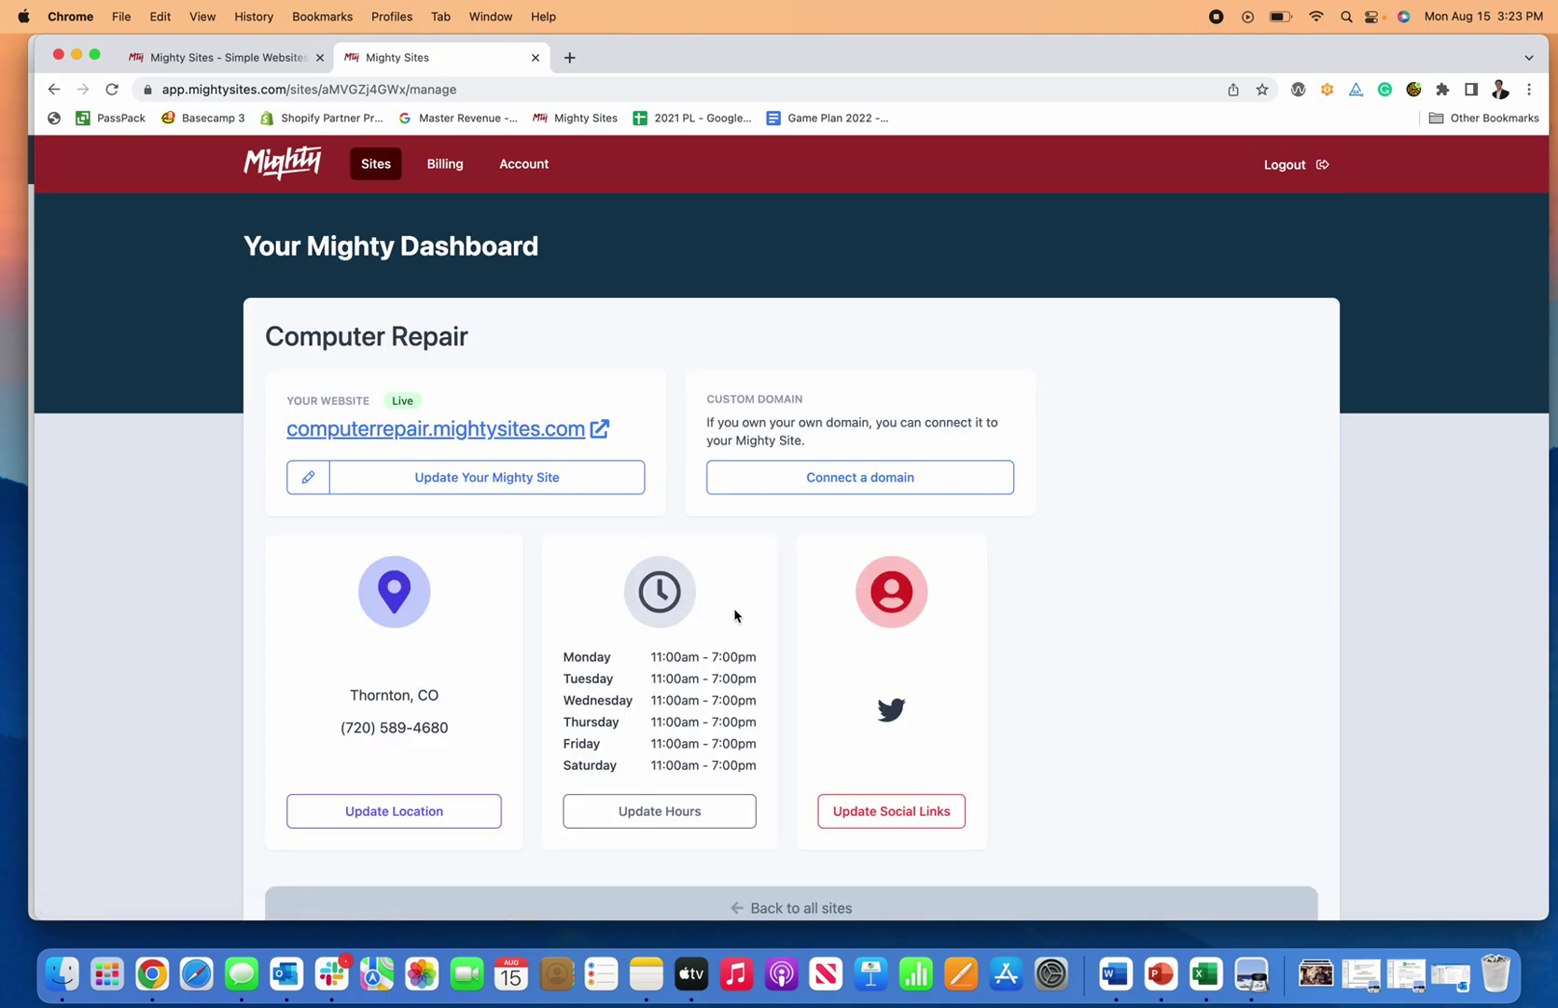
scroll(735, 614, down, 2)
scroll(735, 614, up, 2)
scroll(679, 509, down, 2)
Open computerrepair.mightysites.com in a new tab and scroll through the live page
click(522, 355)
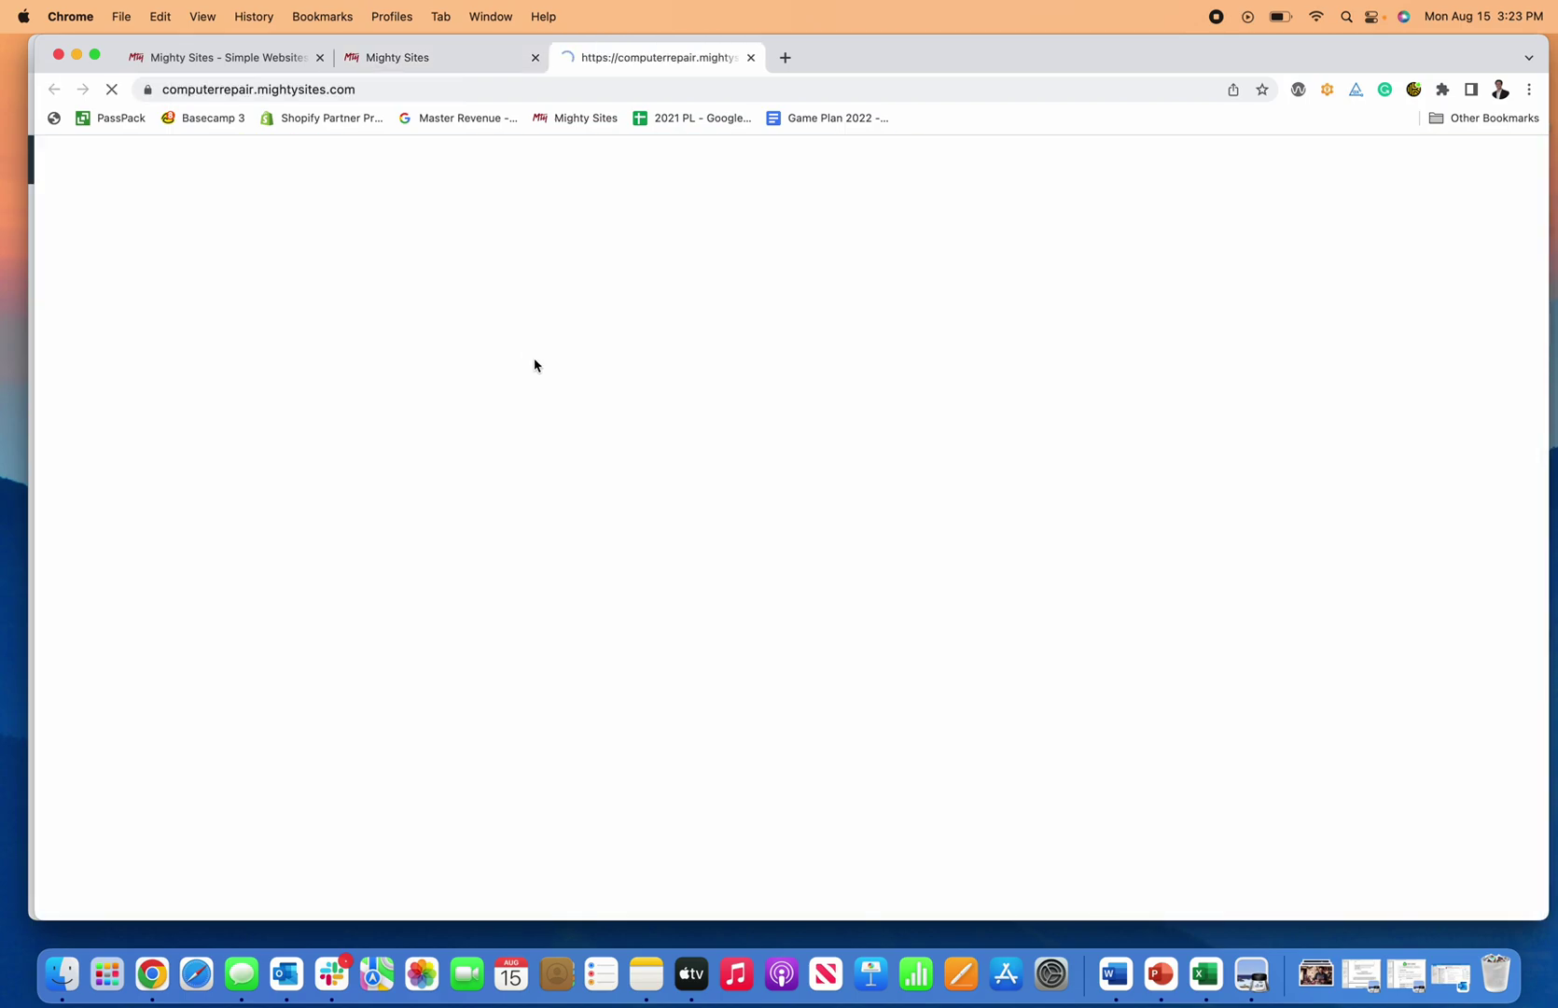
scroll(549, 355, down, 15)
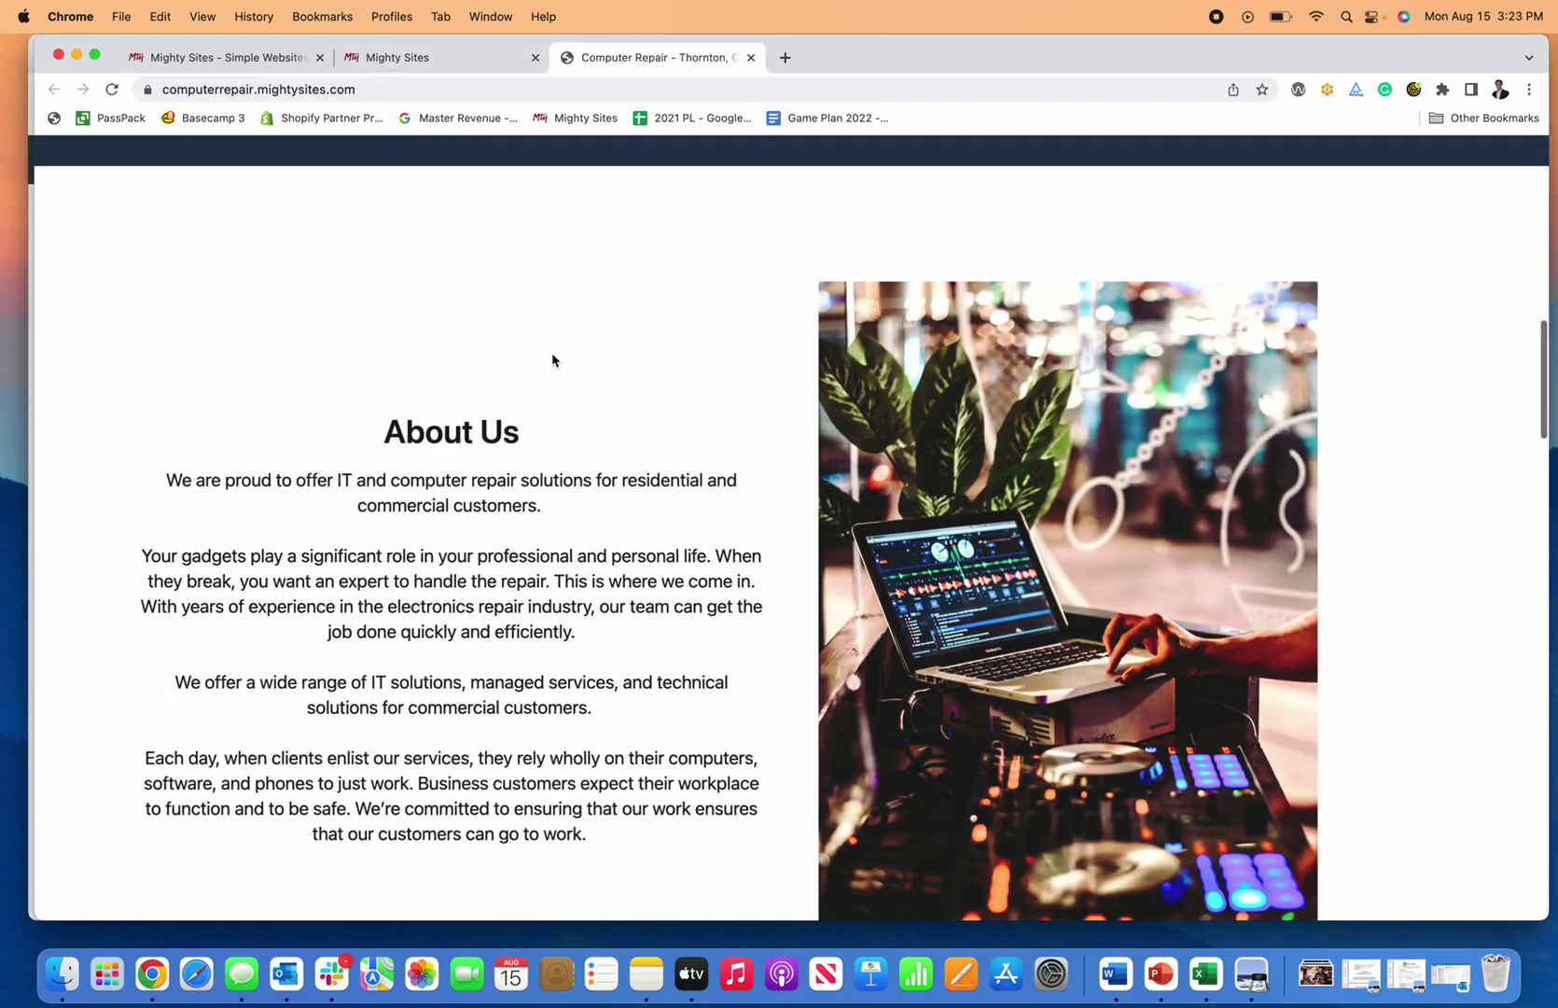
scroll(553, 360, down, 15)
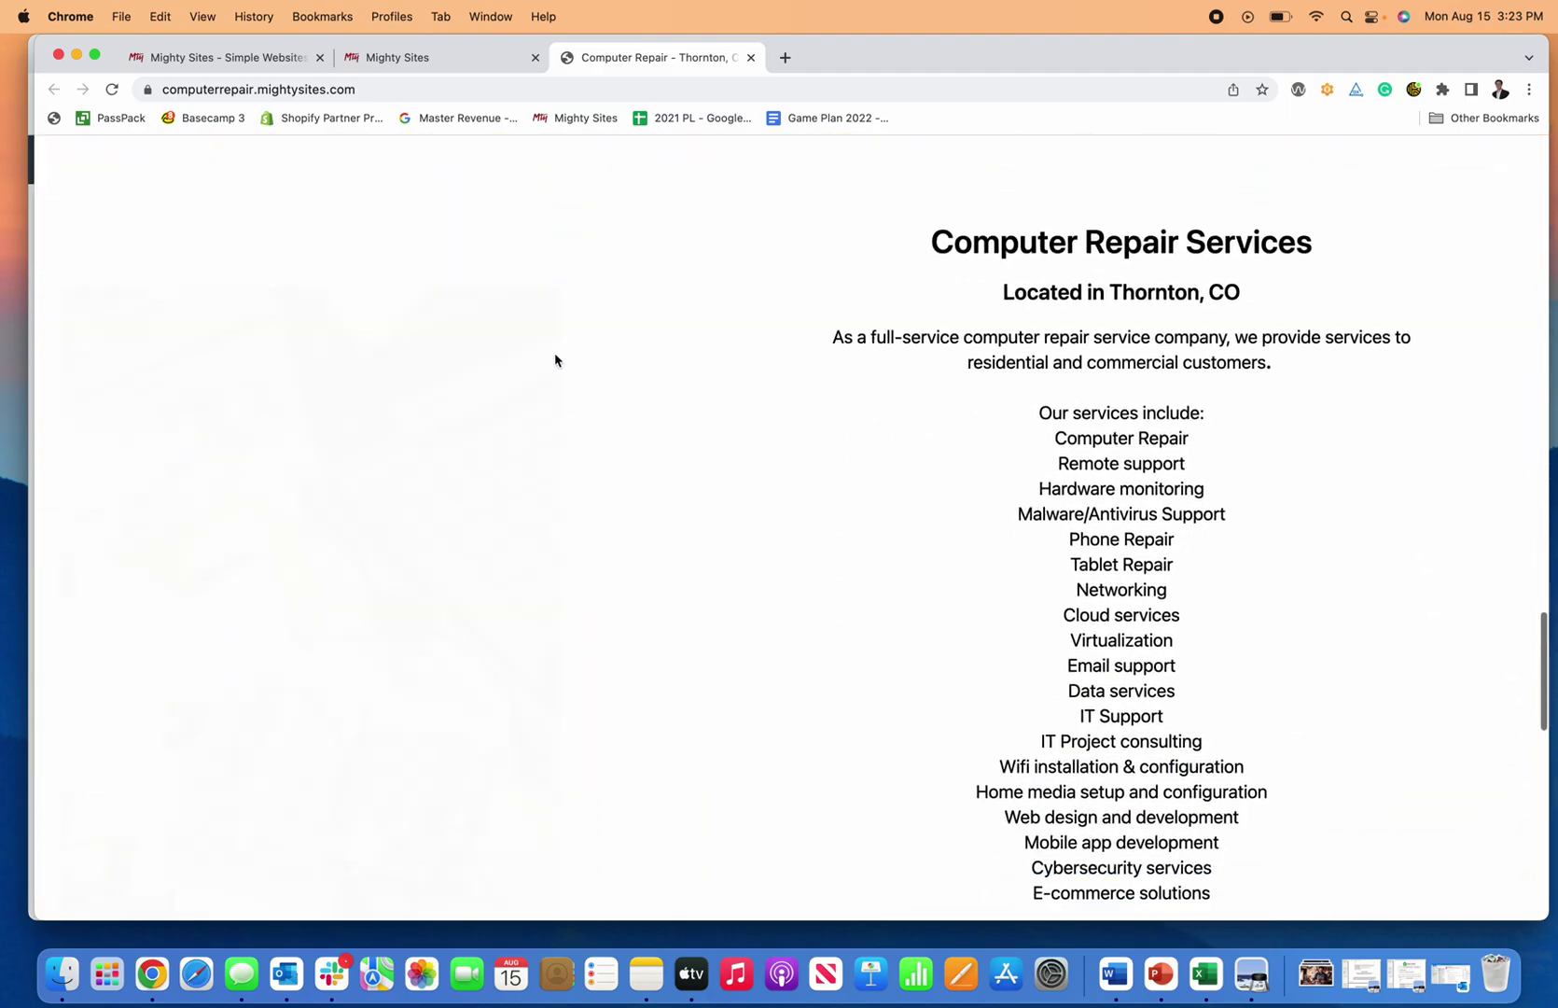
scroll(554, 360, down, 10)
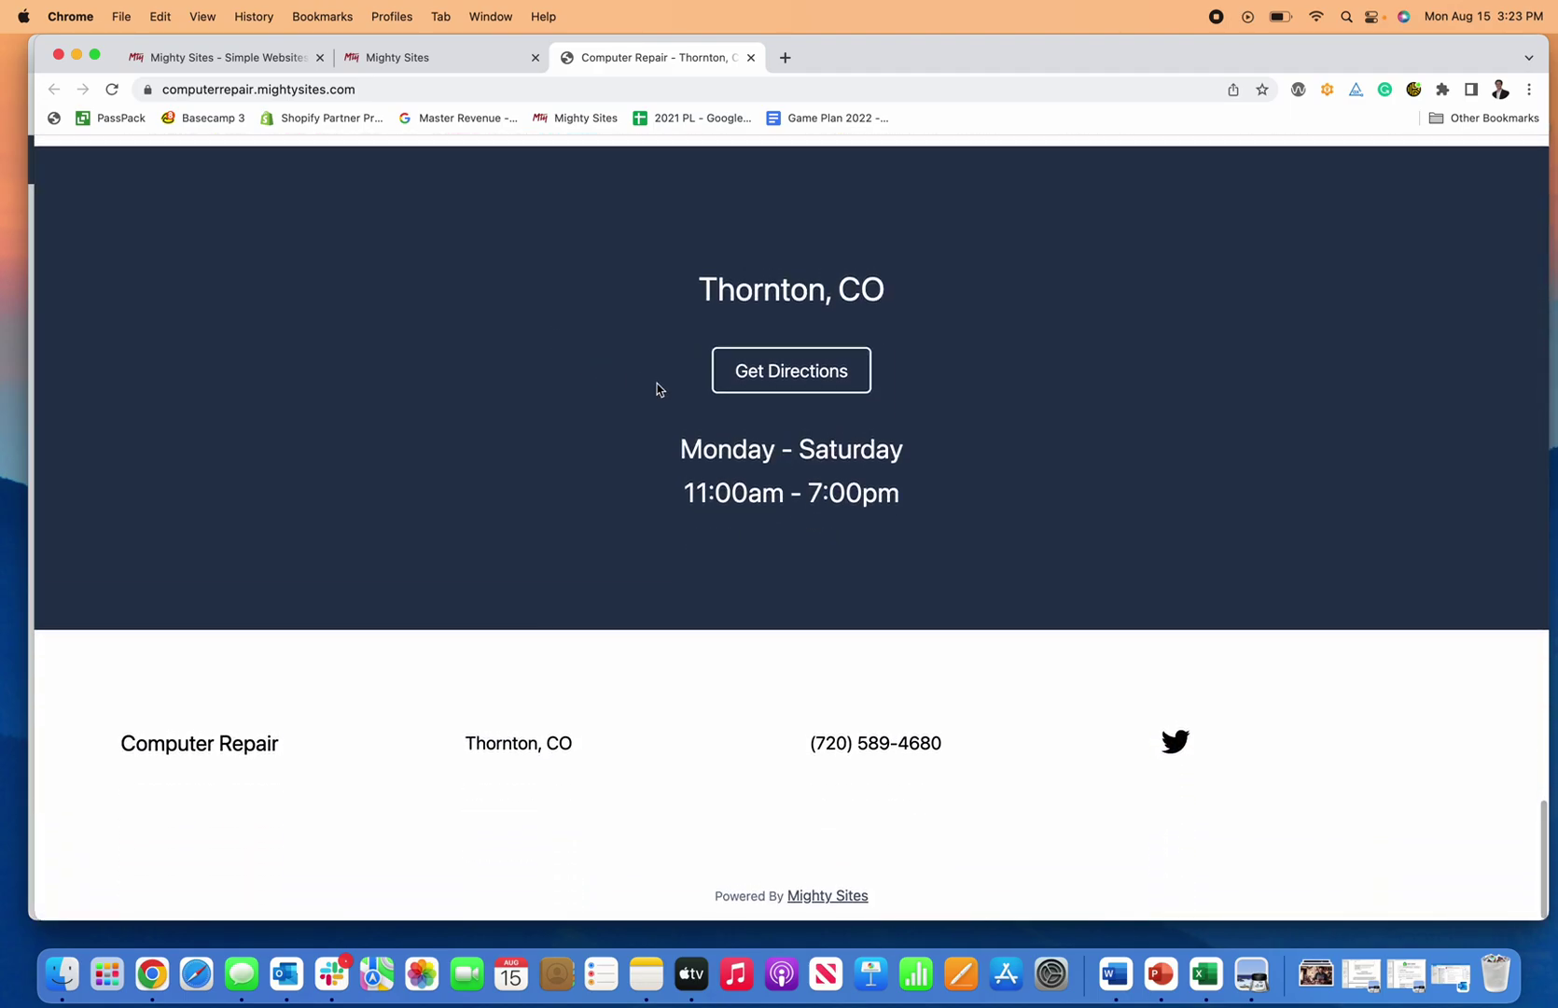
scroll(653, 387, up, 20)
scroll(658, 389, down, 10)
scroll(658, 389, up, 12)
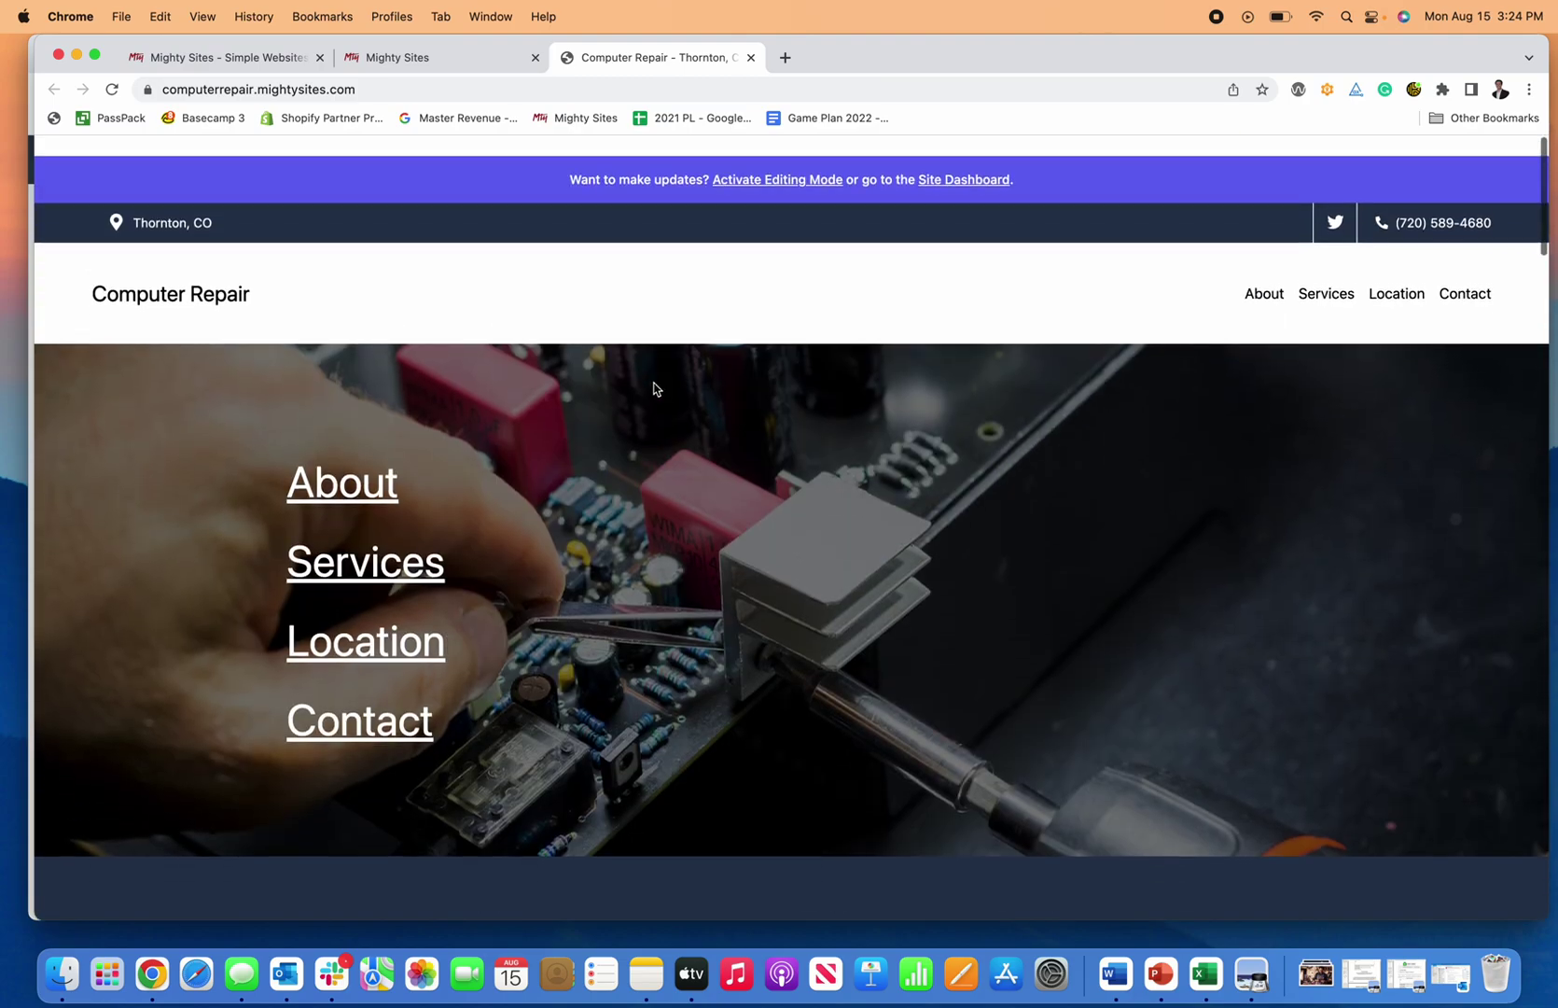